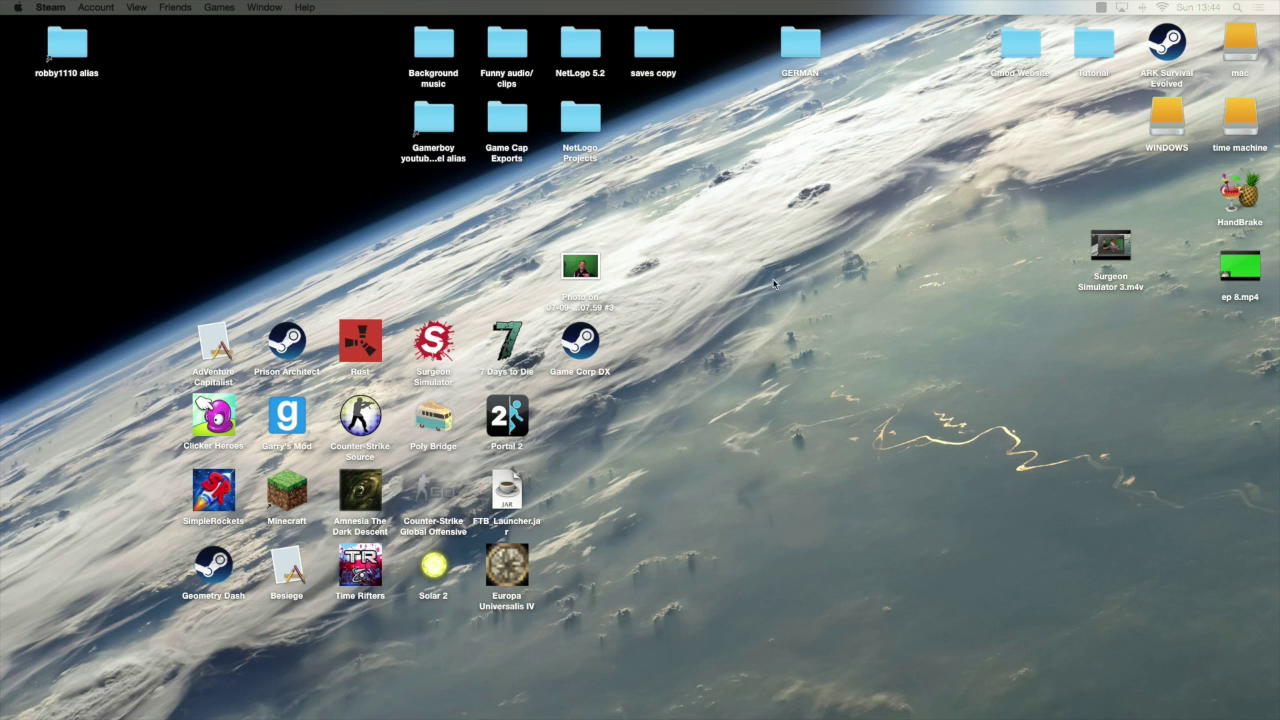
# Switch to iMovie and start recording a clip from the built-in FaceTime camera into the Greenscreen tutorial event.
pyautogui.press('super+Tab')
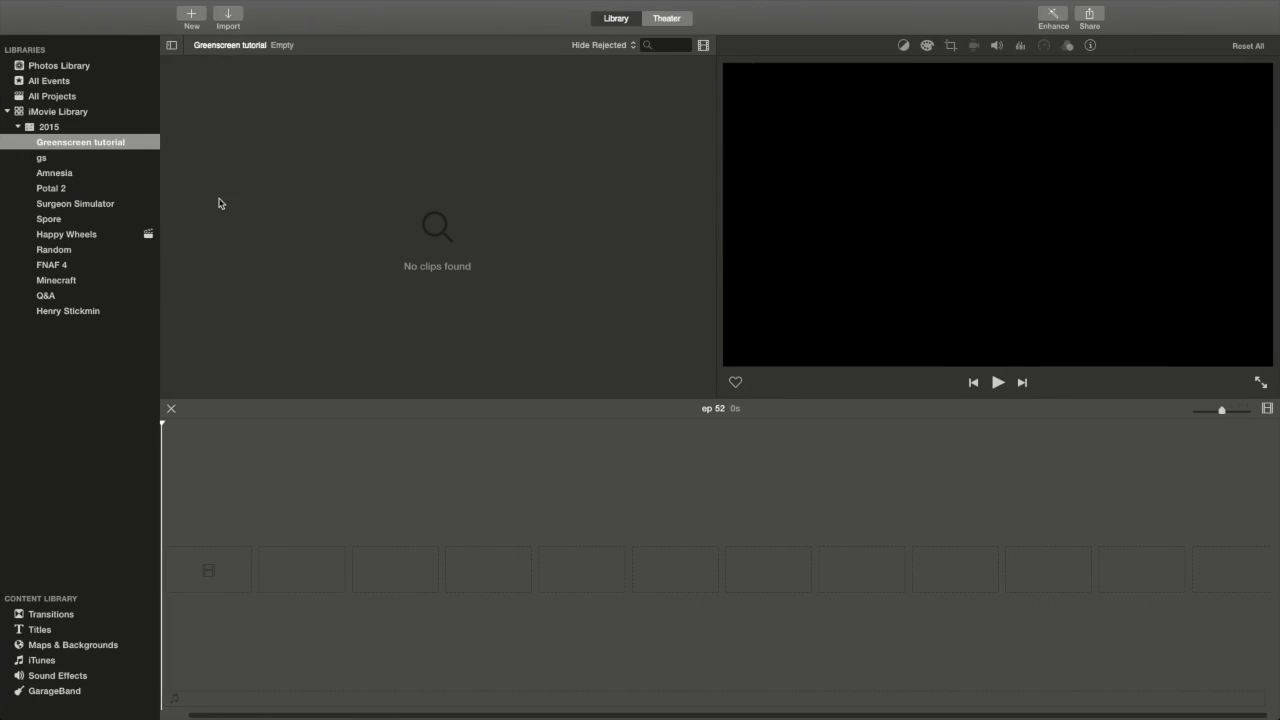
pyautogui.click(237, 17)
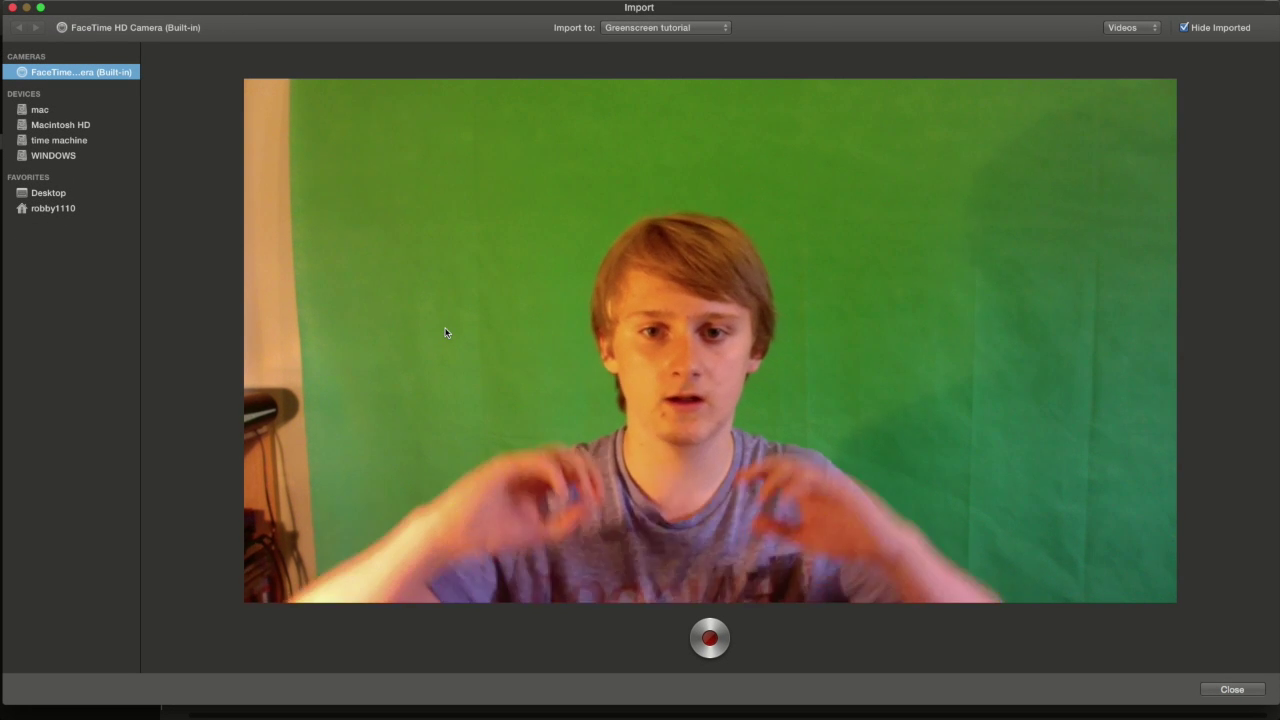
pyautogui.click(58, 189)
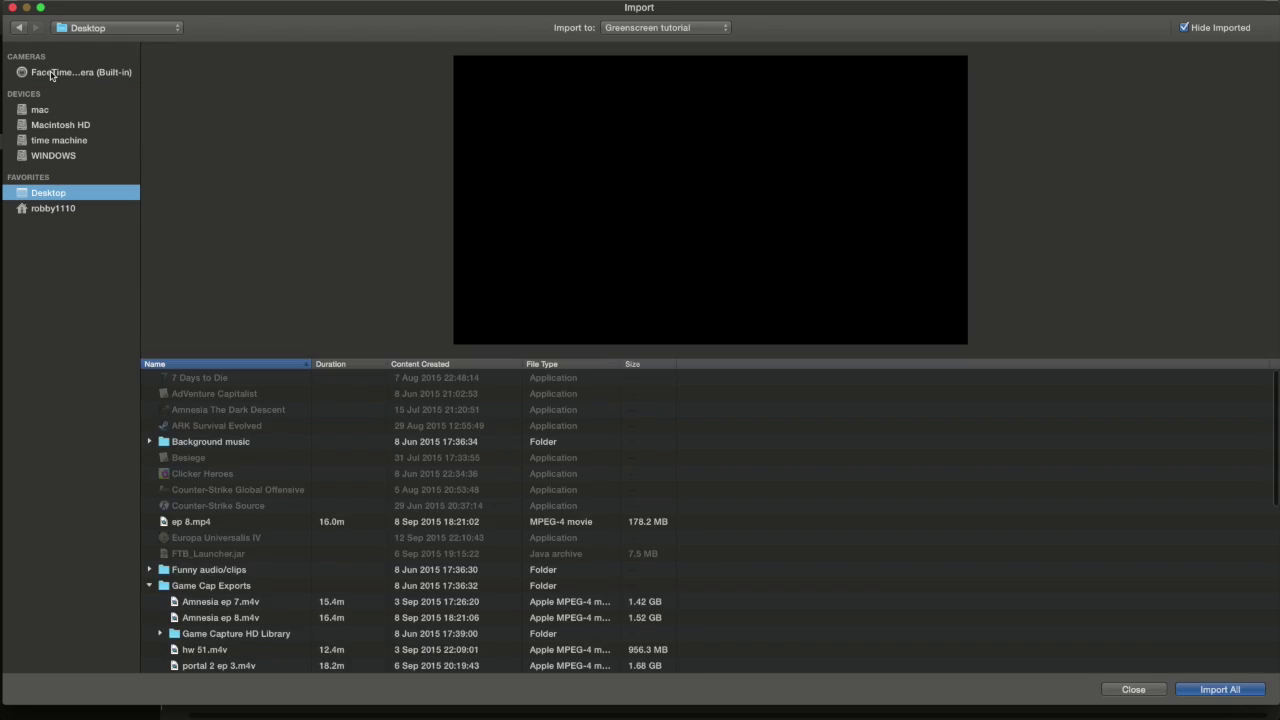
pyautogui.click(51, 77)
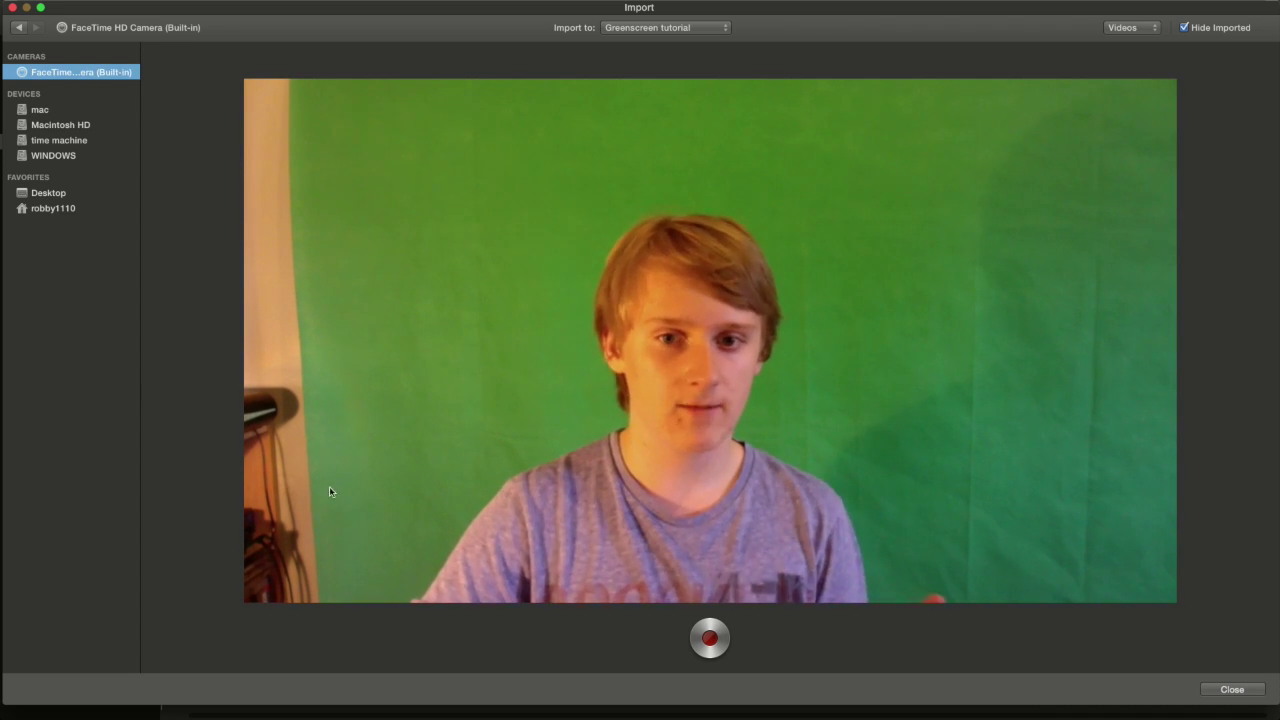
pyautogui.click(710, 638)
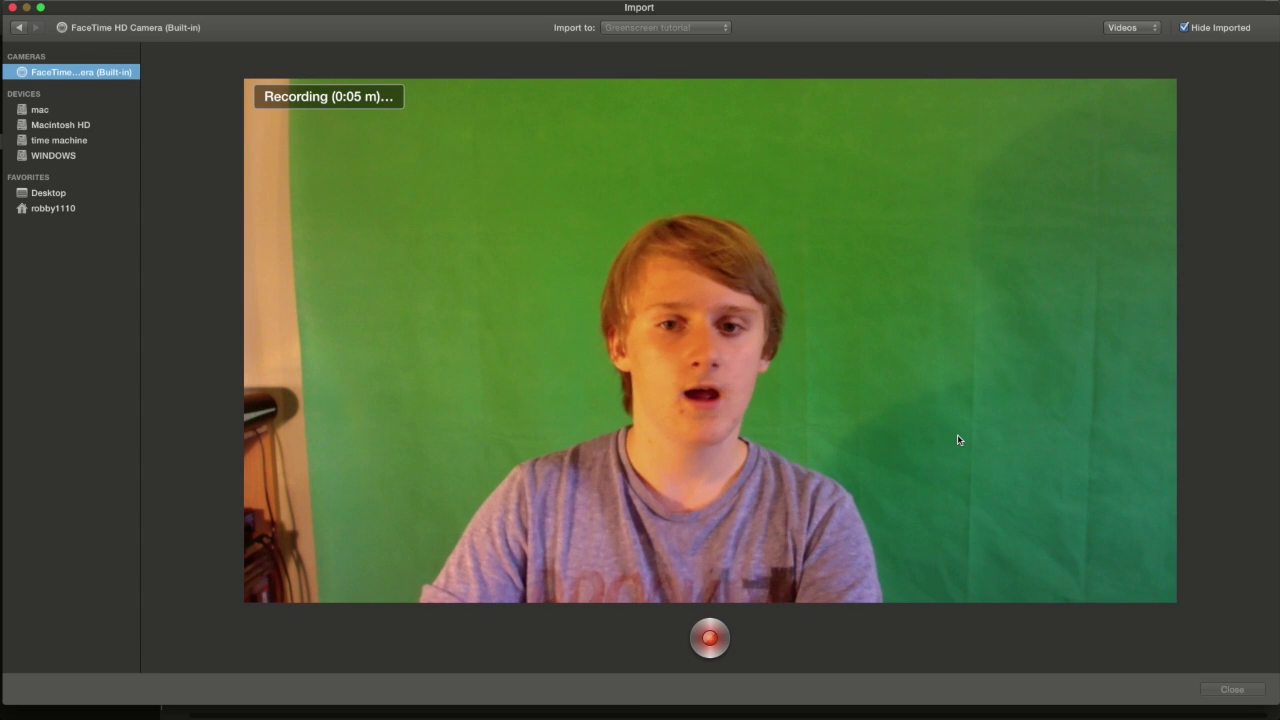
# Reposition the Import window so its record control stays reachable while the camera keeps recording.
pyautogui.press('ctrl+super+f')
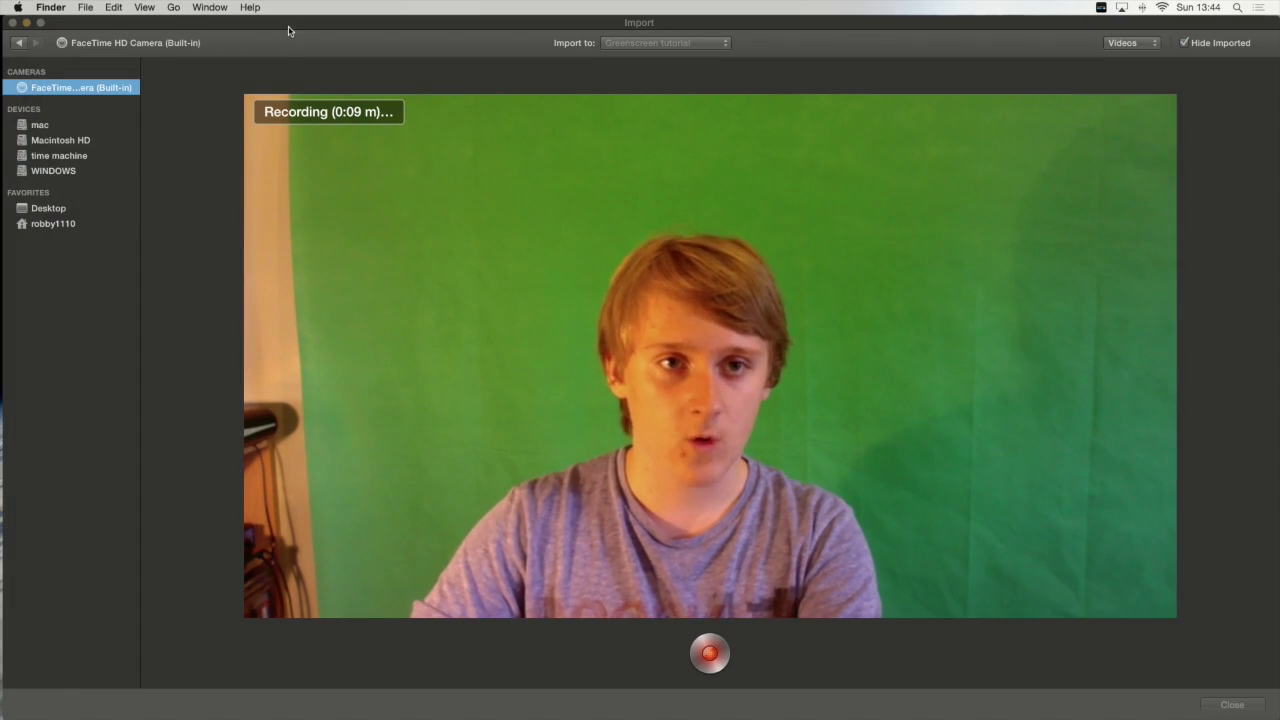
pyautogui.hotkey('ctrl', 'Right')
pyautogui.hotkey('ctrl', 'Right')
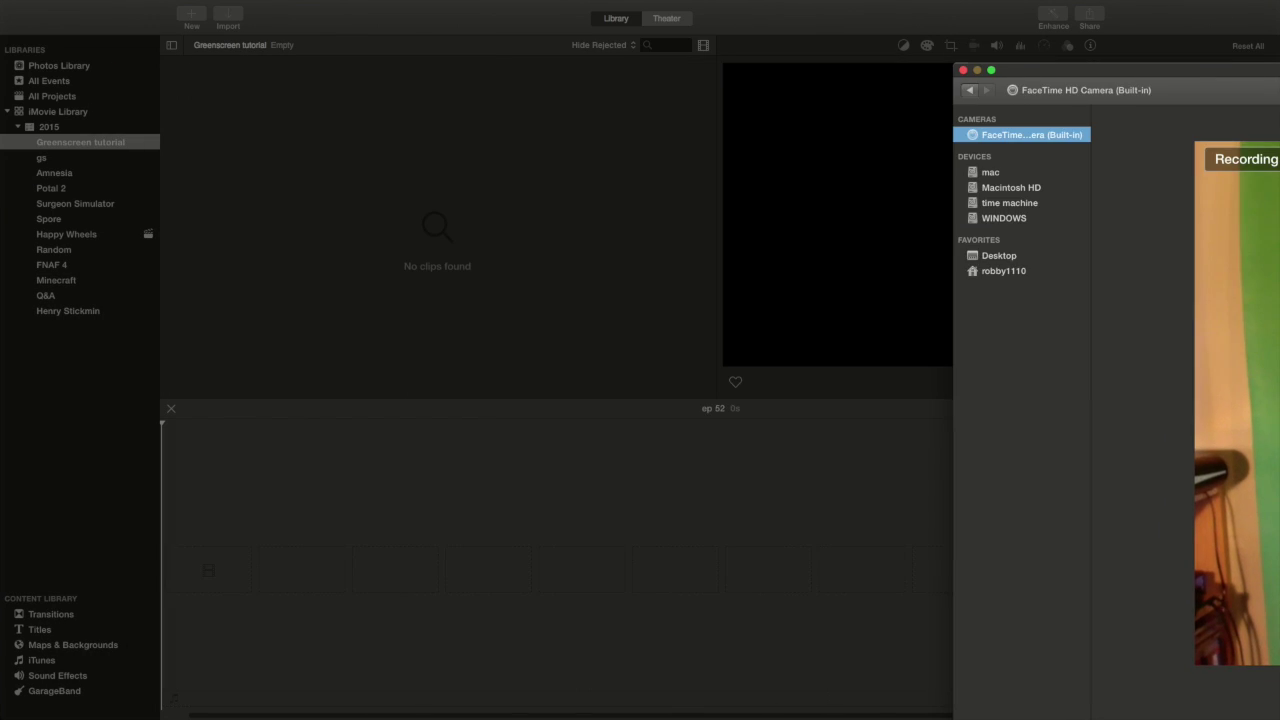
pyautogui.moveTo(1225, 72); pyautogui.dragTo(437, 46)
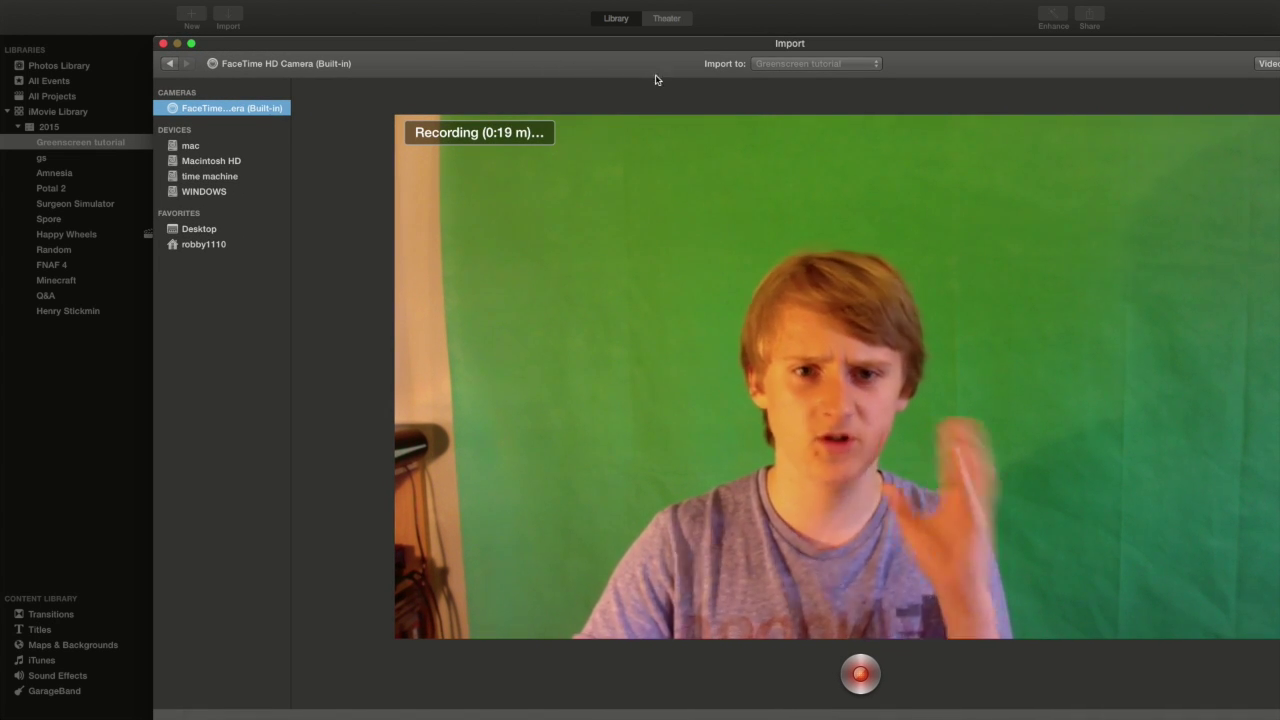
pyautogui.press('F11')
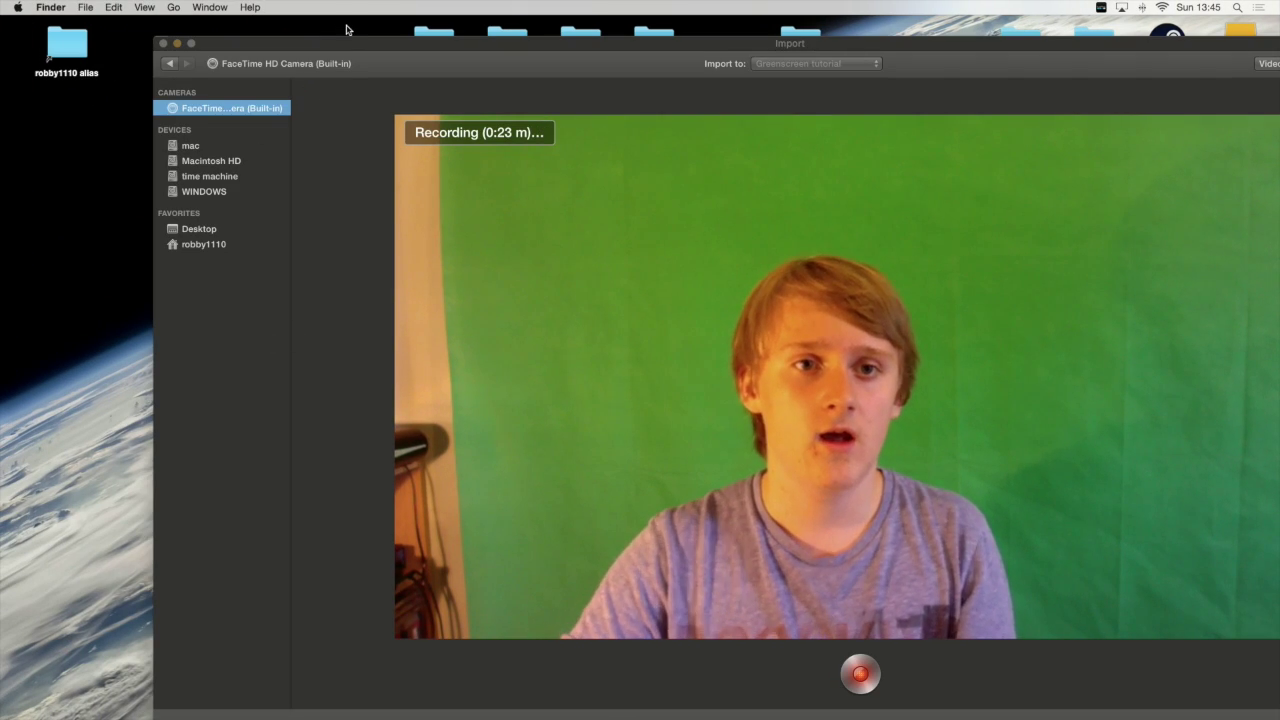
pyautogui.press('F11')
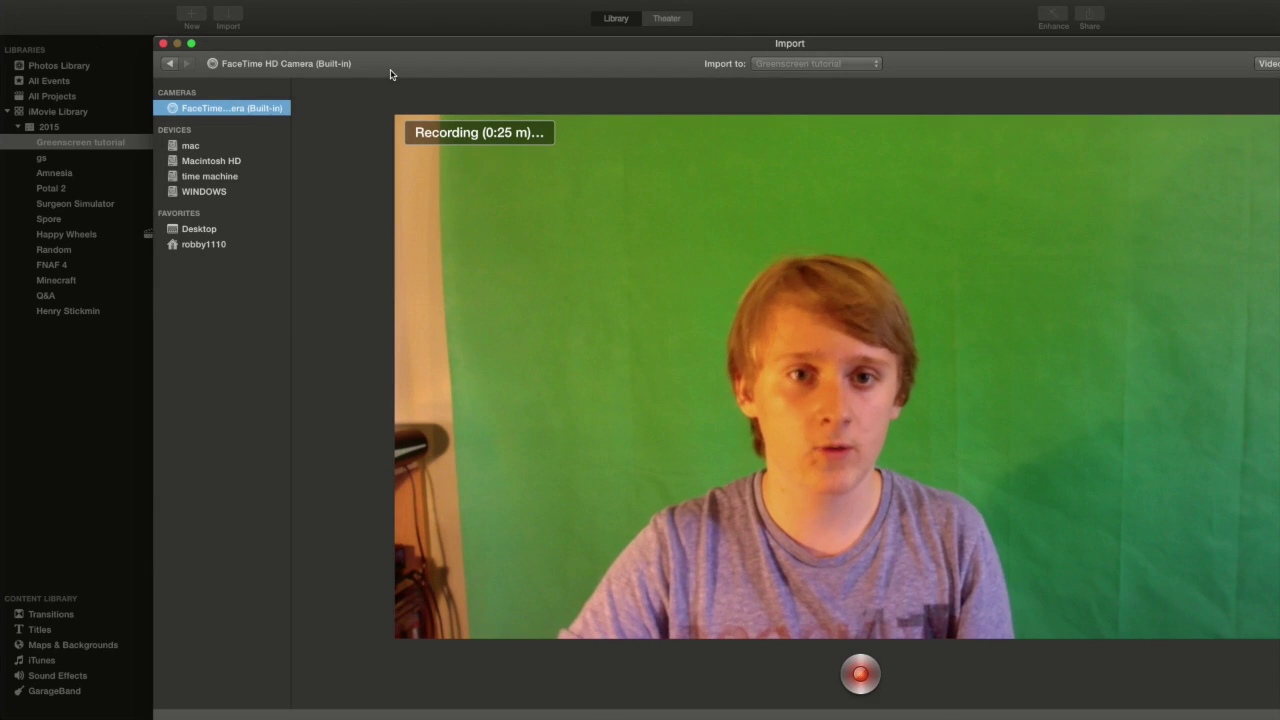
pyautogui.moveTo(484, 50); pyautogui.dragTo(395, 29)
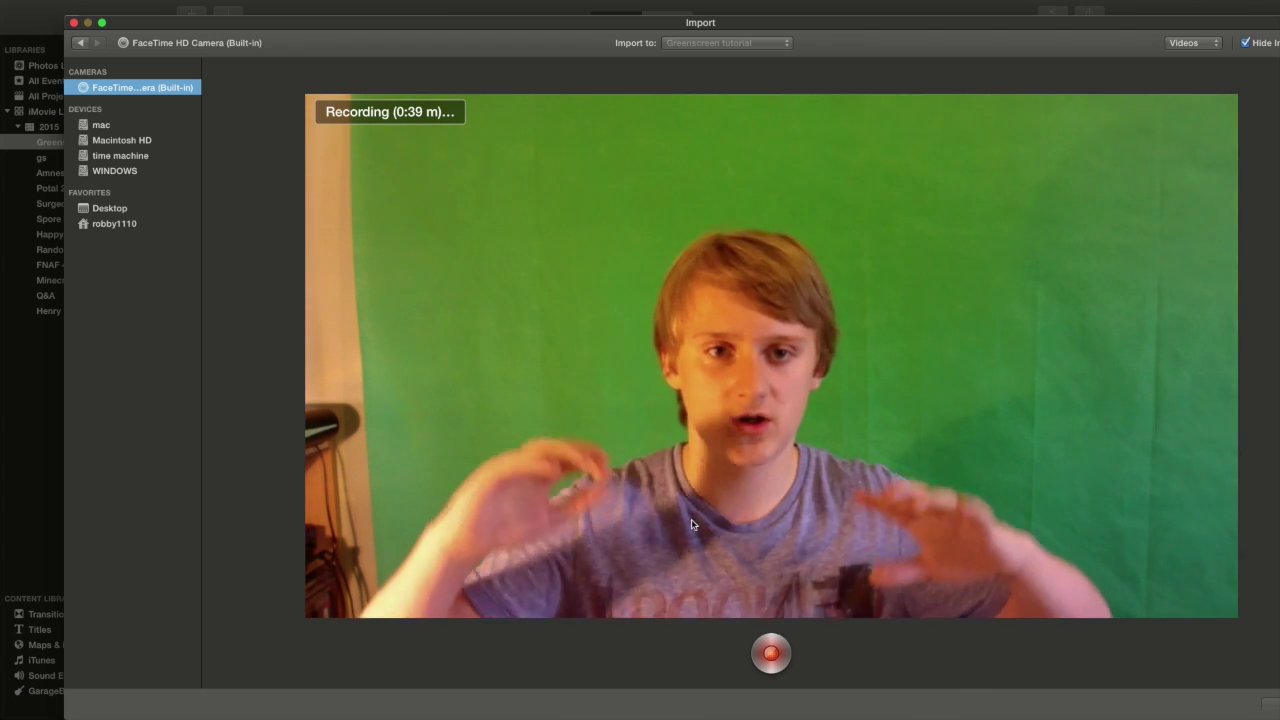
# Stop the camera recording, close the Import window and show the Greenscreen tutorial event's clips.
pyautogui.click(786, 656)
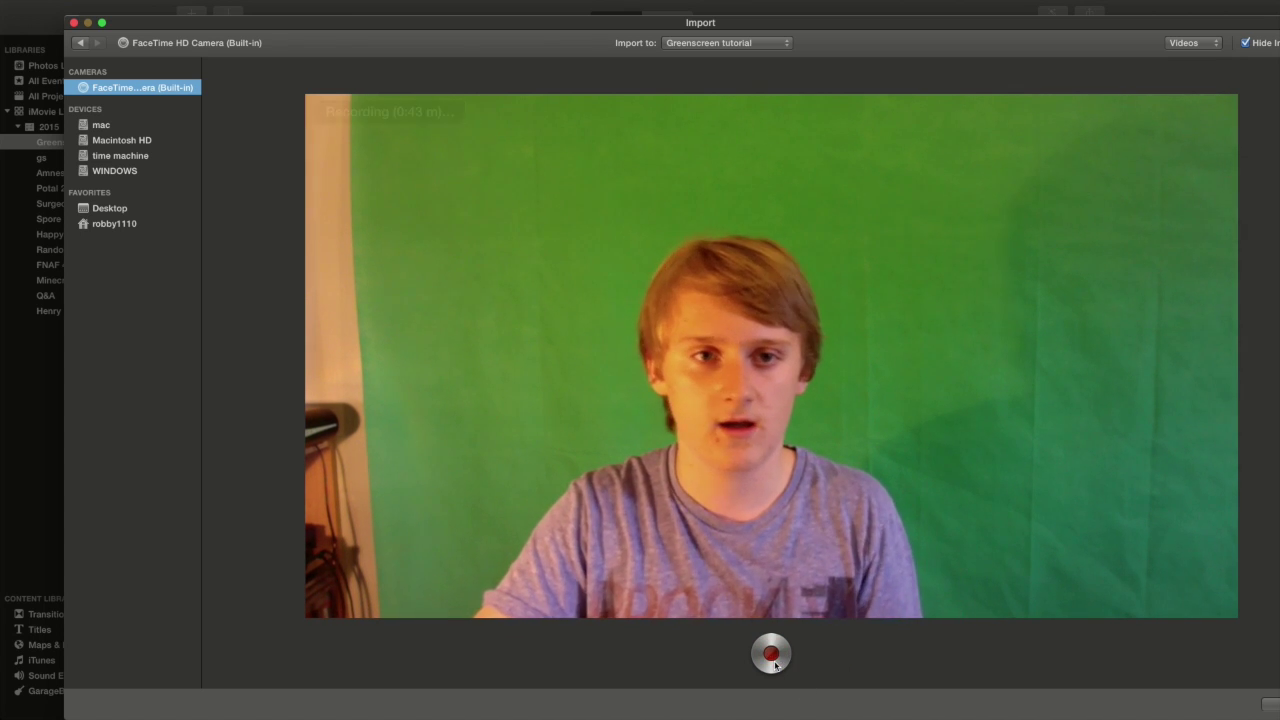
pyautogui.click(73, 22)
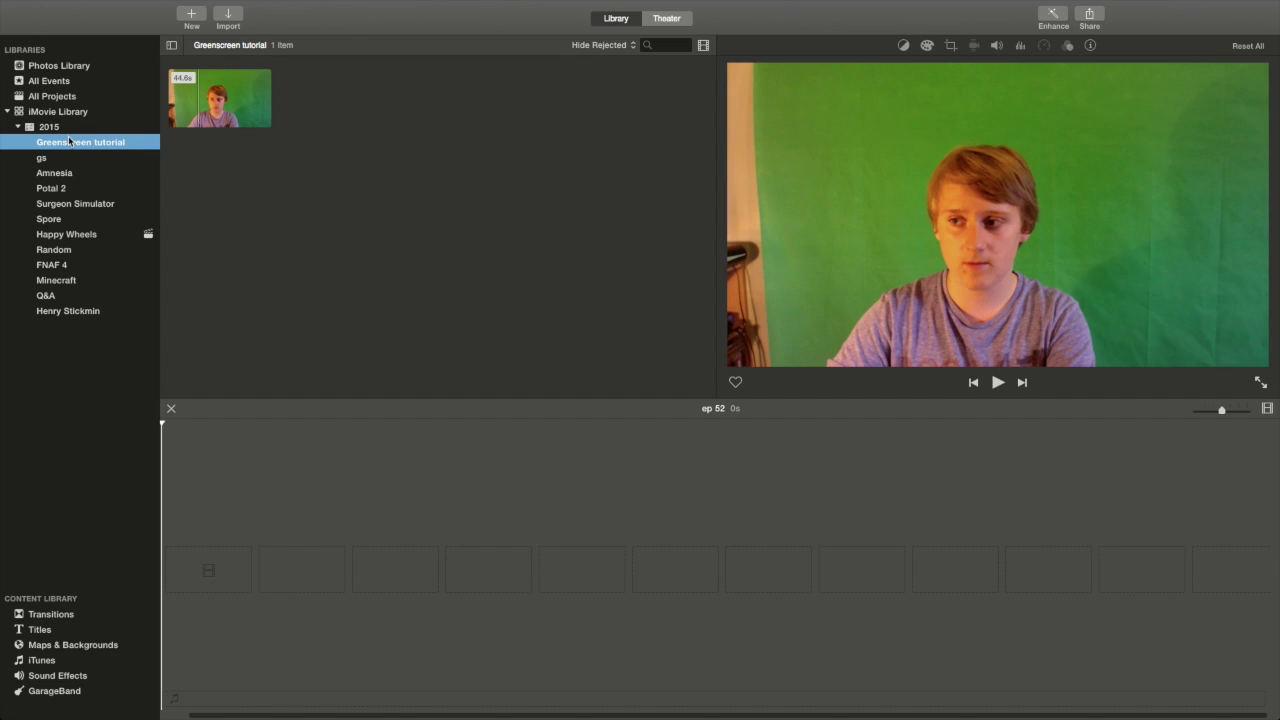
pyautogui.click(82, 203)
pyautogui.click(80, 142)
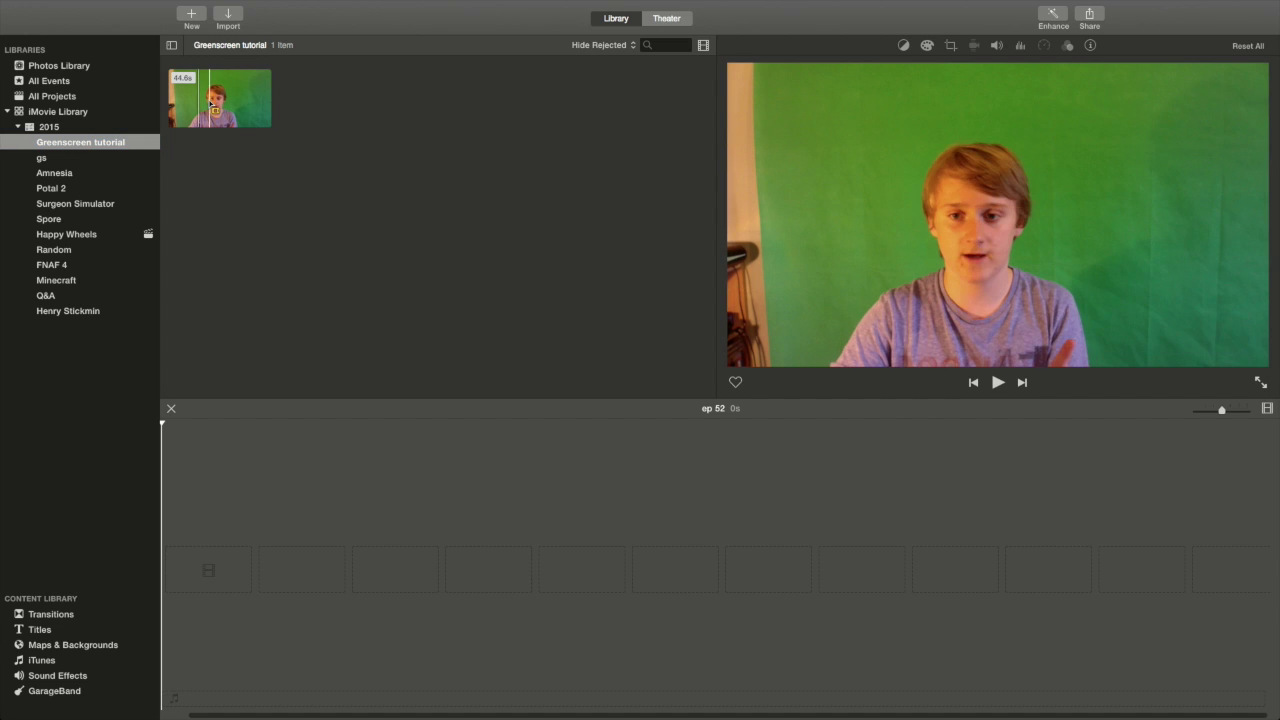
pyautogui.click(378, 89)
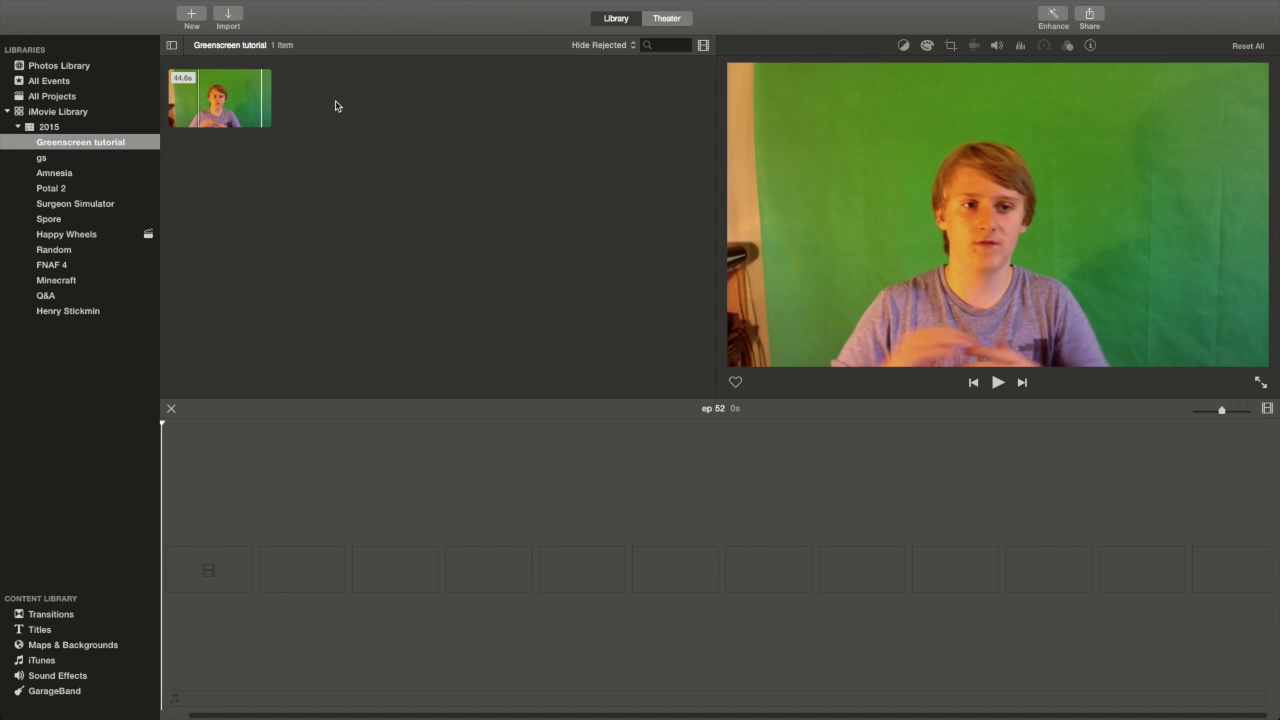
# Create a new No Theme movie named "greenscreen turorial" in the Greenscreen tutorial event.
pyautogui.click(191, 16)
pyautogui.click(180, 60)
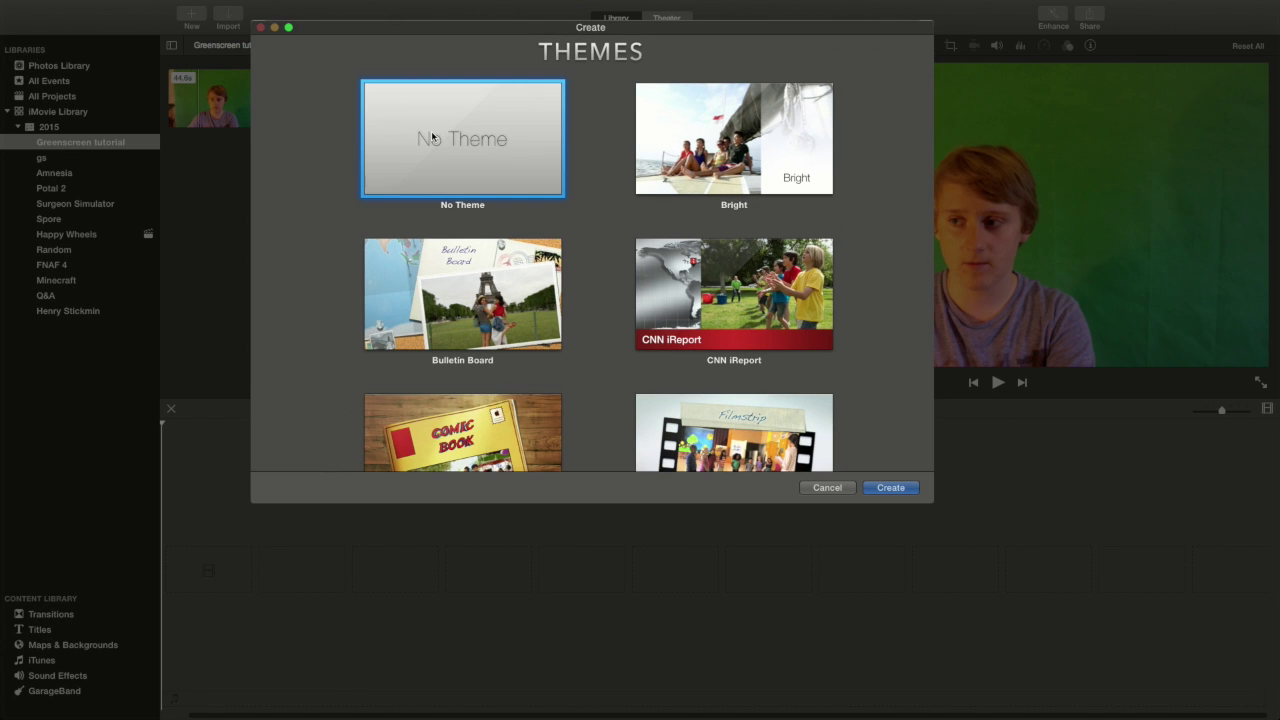
pyautogui.doubleClick(431, 136)
pyautogui.write('greenscreen turorial')
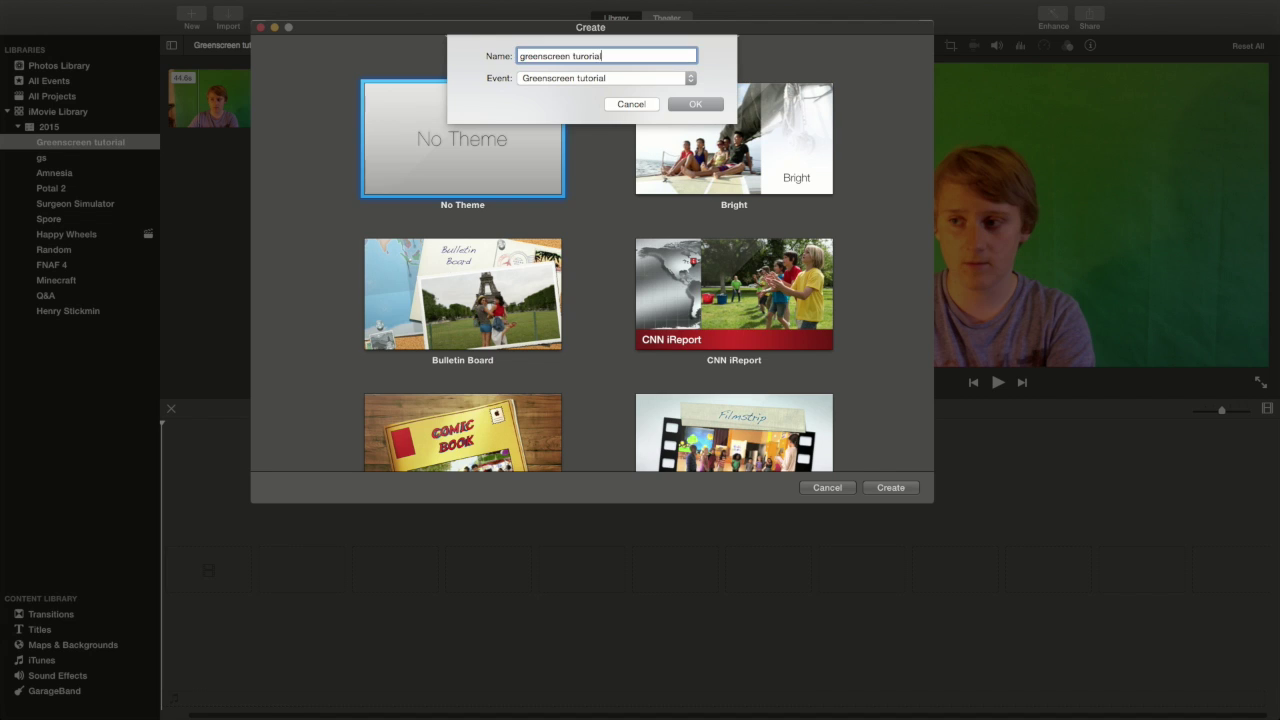
pyautogui.press('Return')
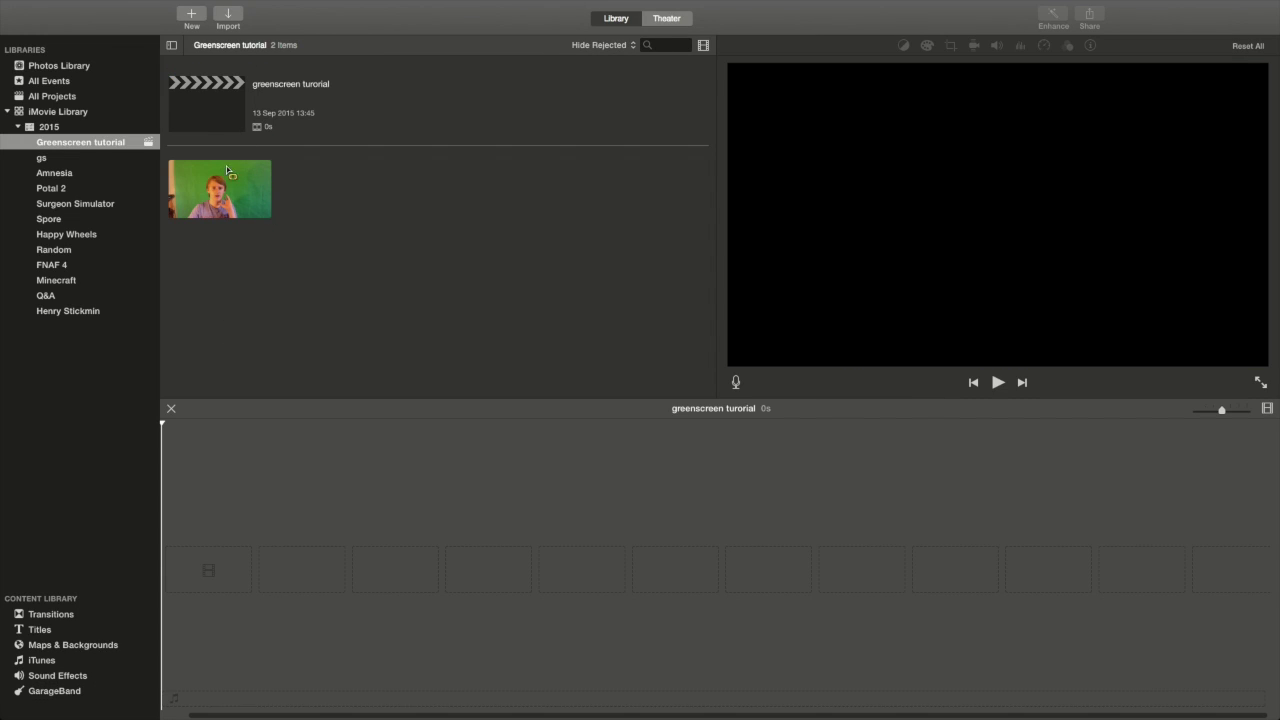
pyautogui.click(195, 104)
pyautogui.click(213, 203)
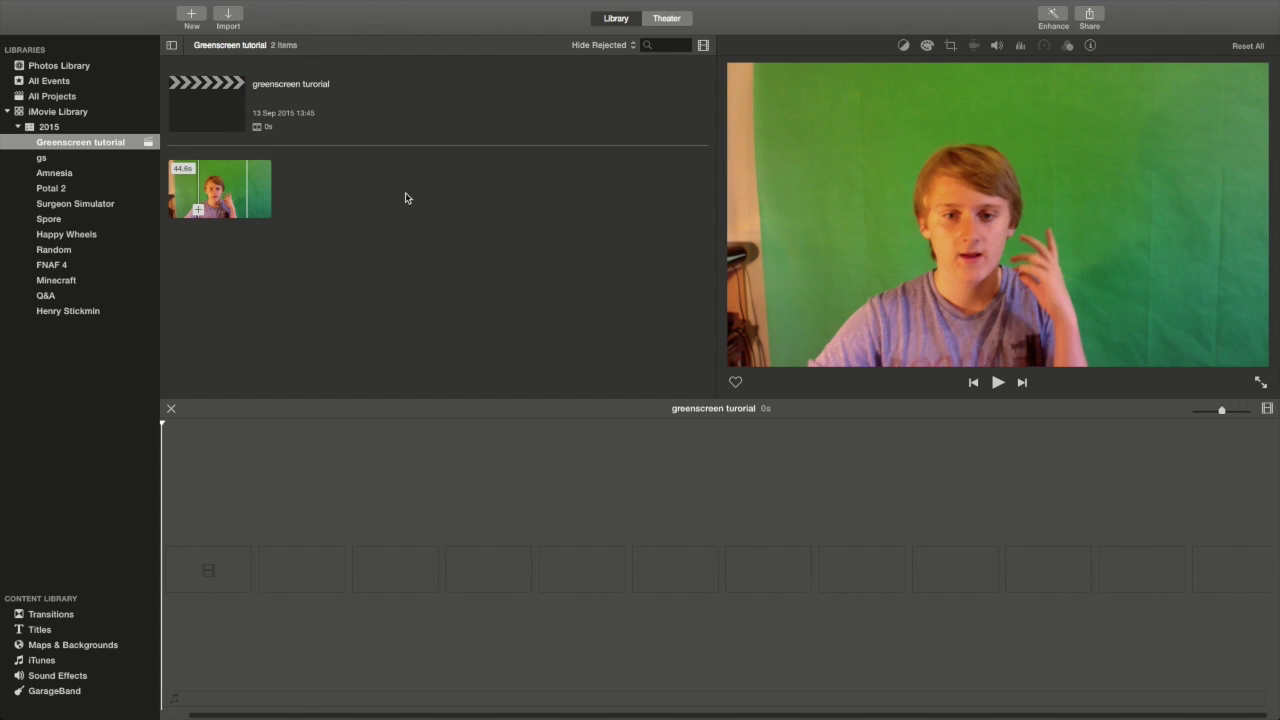
# Add "portal 2 ep 3.m4v" from the Game Cap Exports folder to the event and place a section of about one minute in the timeline.
pyautogui.hotkey('ctrl', 'Left')
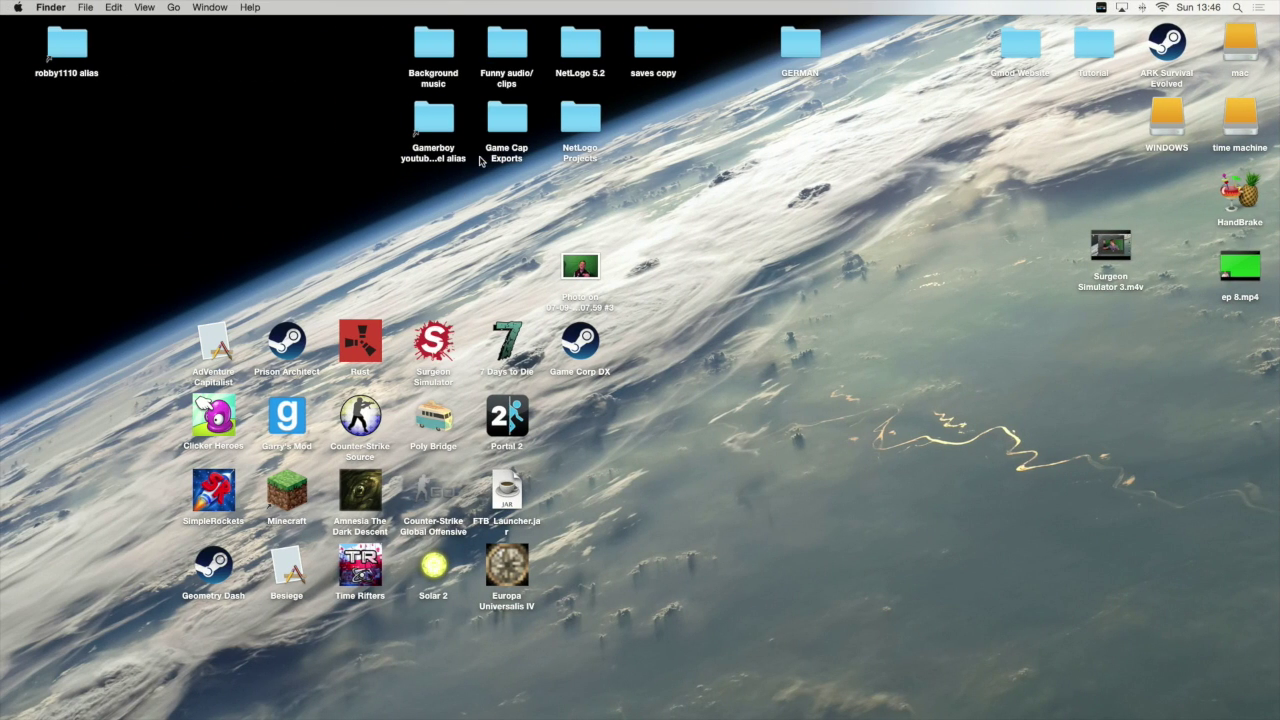
pyautogui.doubleClick(500, 122)
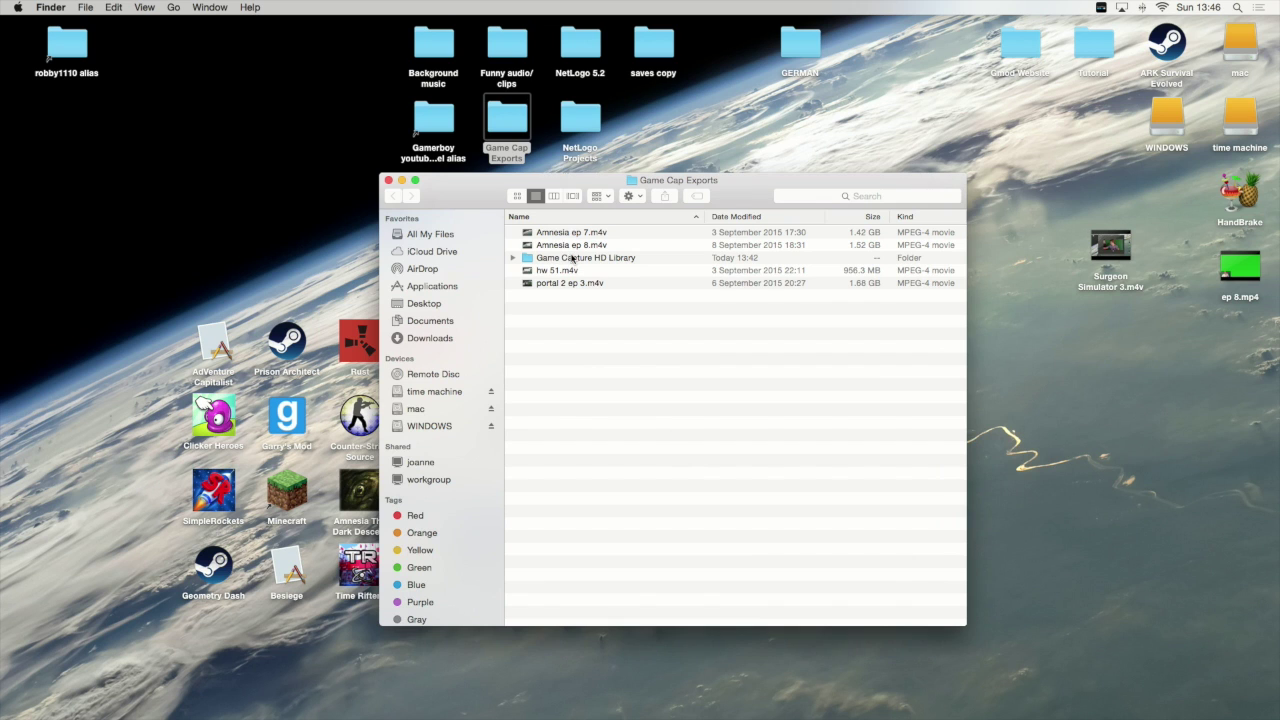
pyautogui.moveTo(575, 291); pyautogui.dragTo(498, 252)
pyautogui.hotkey('ctrl', 'Right')
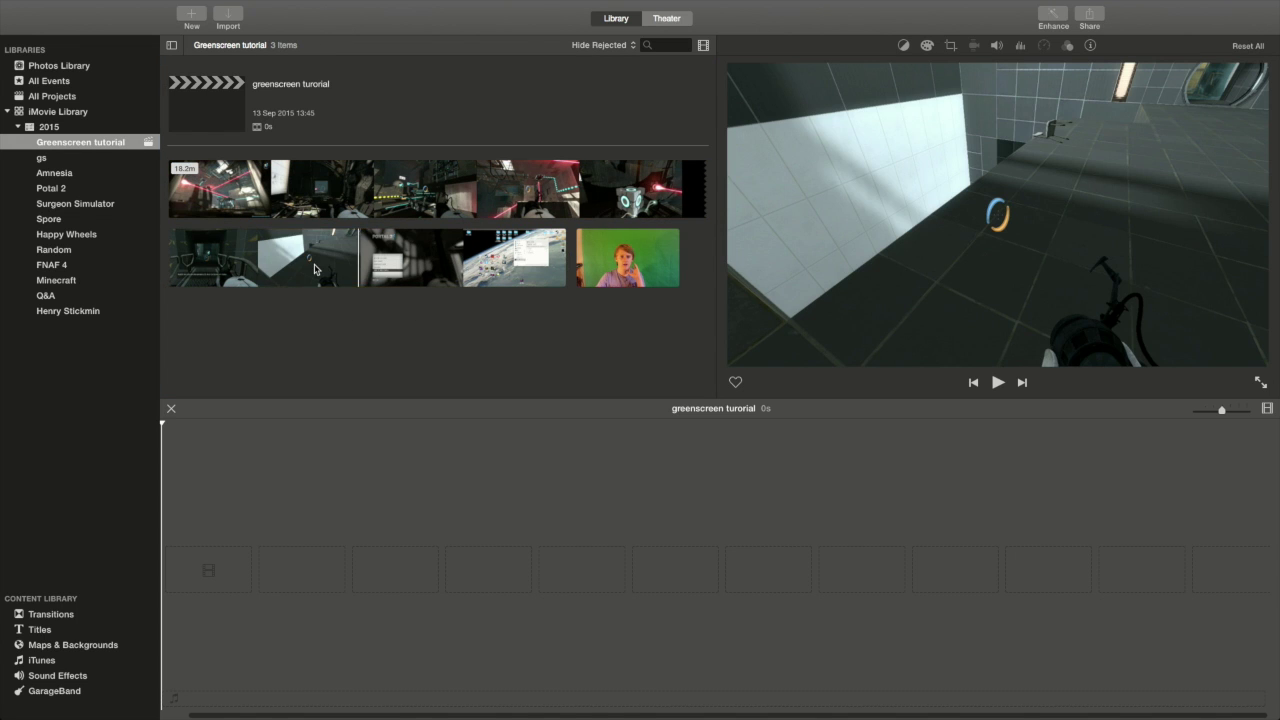
pyautogui.moveTo(316, 258); pyautogui.dragTo(216, 552)
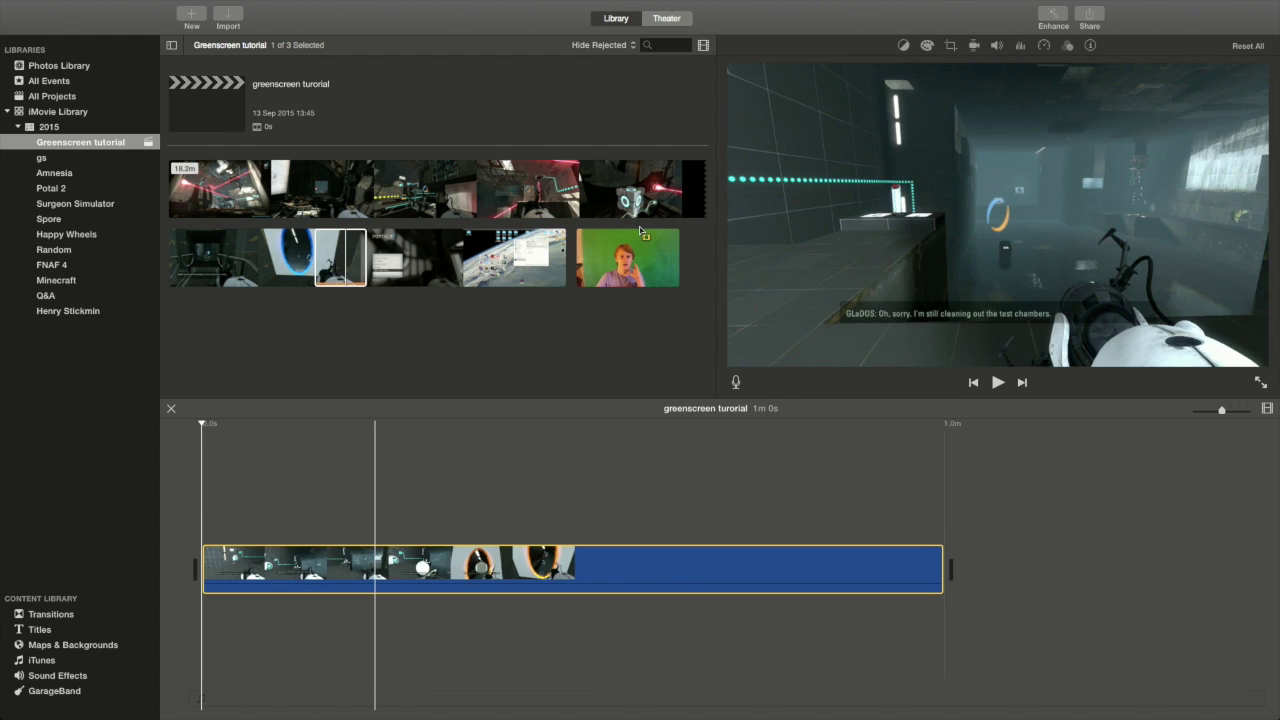
# Overlay the green-screen camera clip above the gameplay from its start and trim the gameplay to the same length, about 44.5 s.
pyautogui.moveTo(242, 503)
pyautogui.mouseDown()
pyautogui.moveTo(224, 492)
pyautogui.moveTo(255, 515)
pyautogui.mouseUp()
pyautogui.moveTo(213, 564); pyautogui.dragTo(245, 548)
pyautogui.moveTo(247, 548); pyautogui.dragTo(249, 548)
pyautogui.moveTo(942, 562); pyautogui.dragTo(797, 578)
pyautogui.click(240, 480)
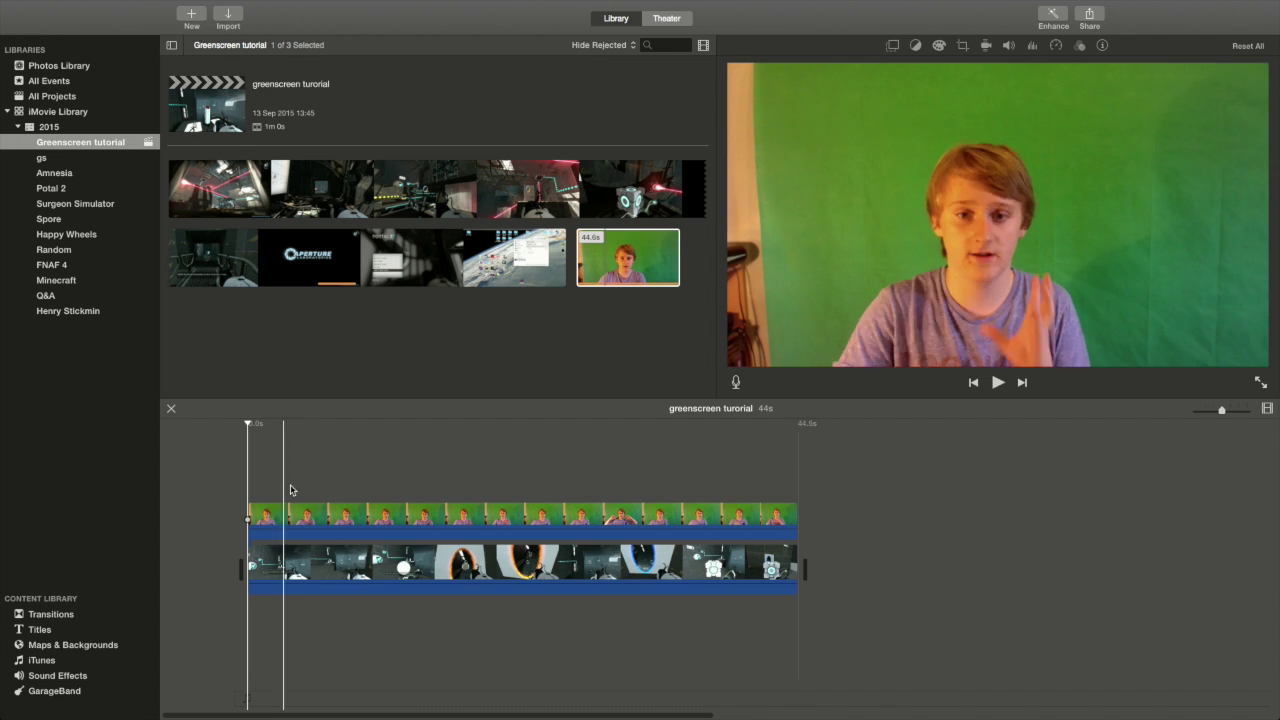
# Crop the overlaid camera clip with Crop to Fill to exclude the wall and equipment beside the green screen, and preview it from the start.
pyautogui.click(352, 563)
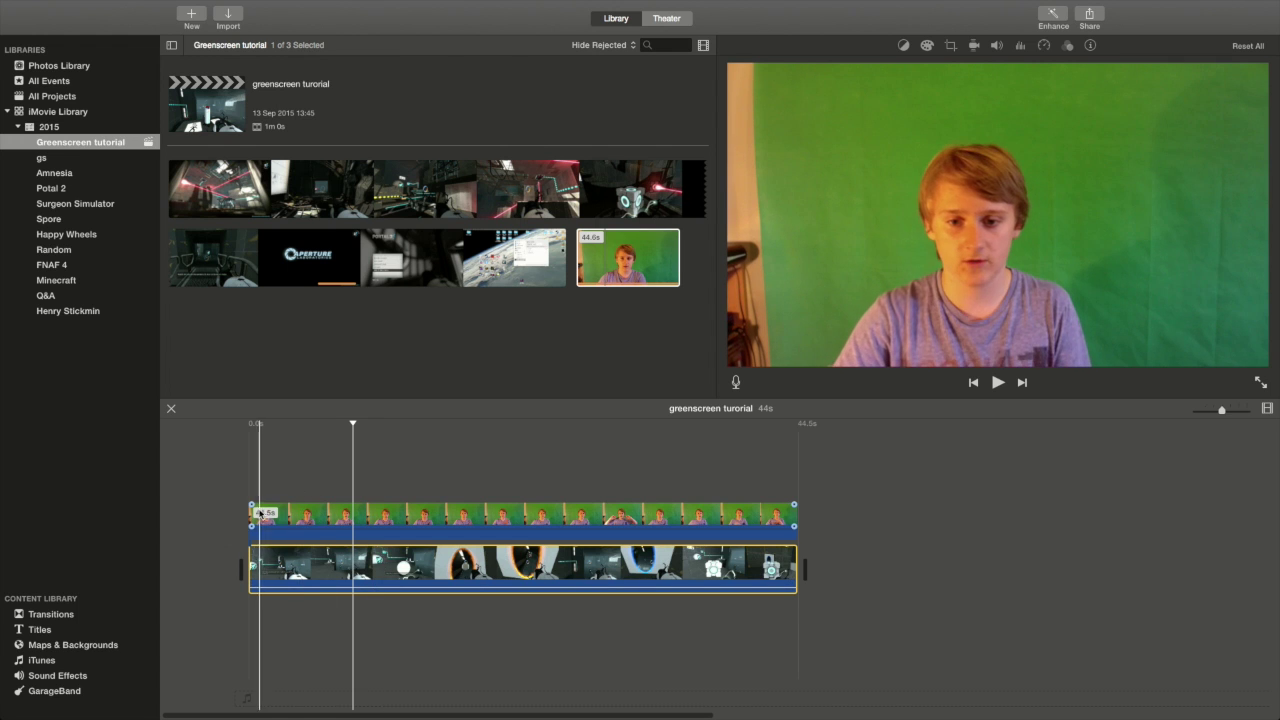
pyautogui.click(494, 523)
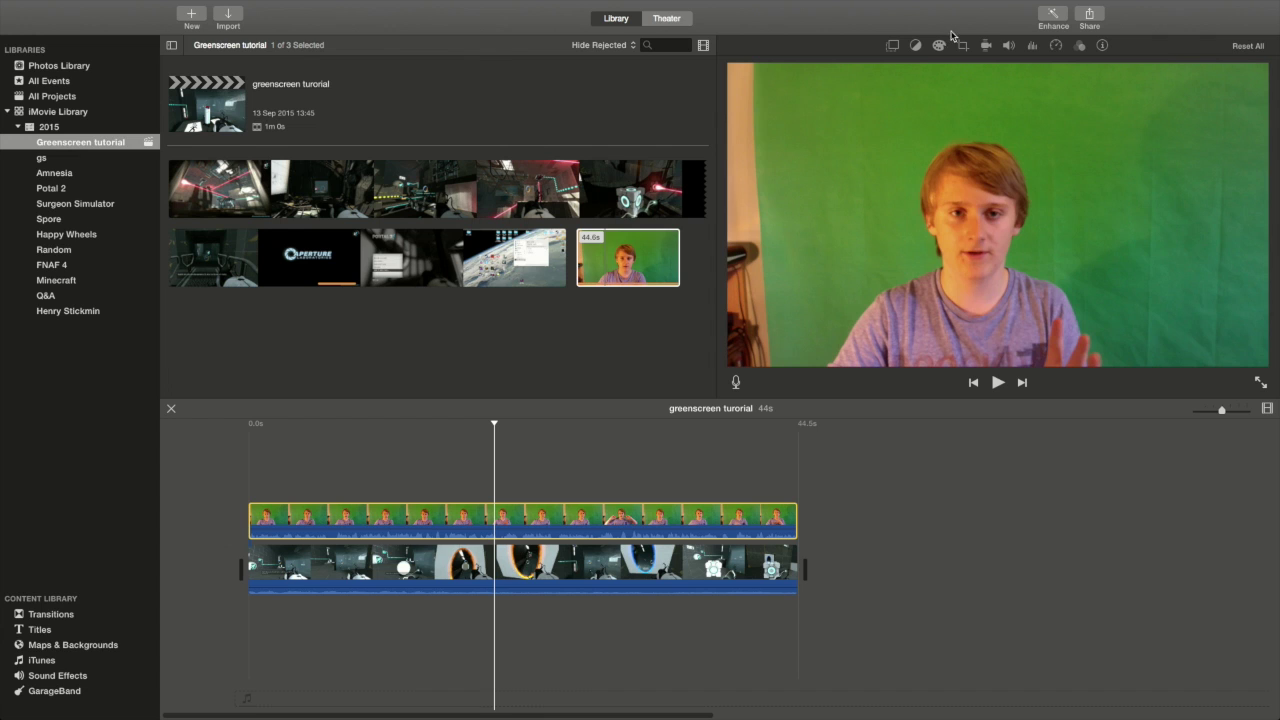
pyautogui.click(963, 45)
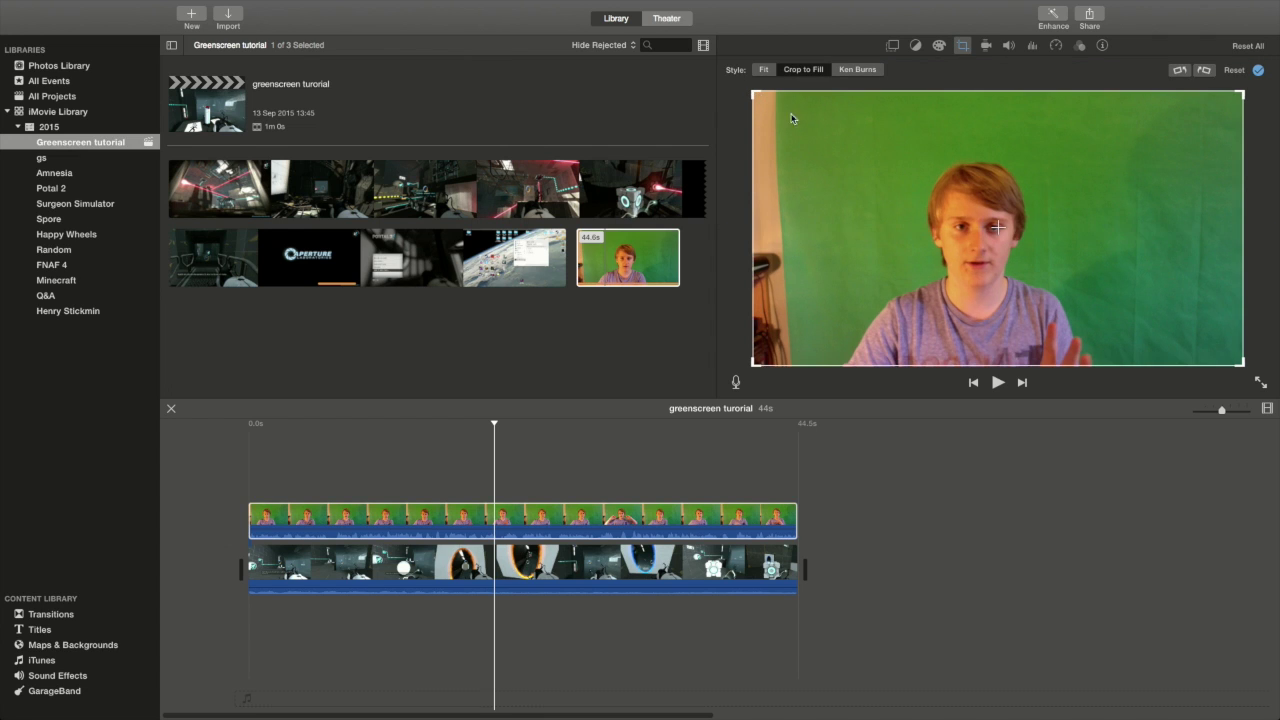
pyautogui.moveTo(753, 92); pyautogui.dragTo(880, 158)
pyautogui.moveTo(1118, 272); pyautogui.dragTo(1037, 262)
pyautogui.moveTo(1162, 152); pyautogui.dragTo(1177, 133)
pyautogui.moveTo(1123, 183); pyautogui.dragTo(1119, 188)
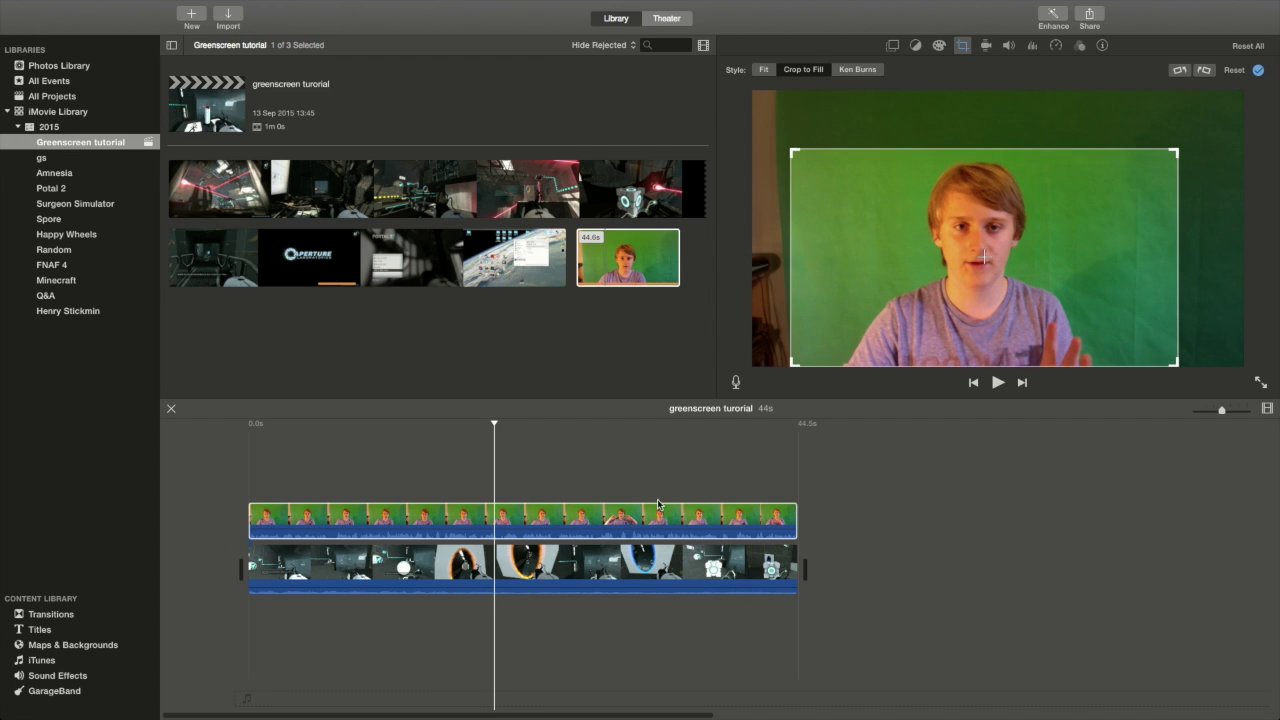
pyautogui.click(232, 467)
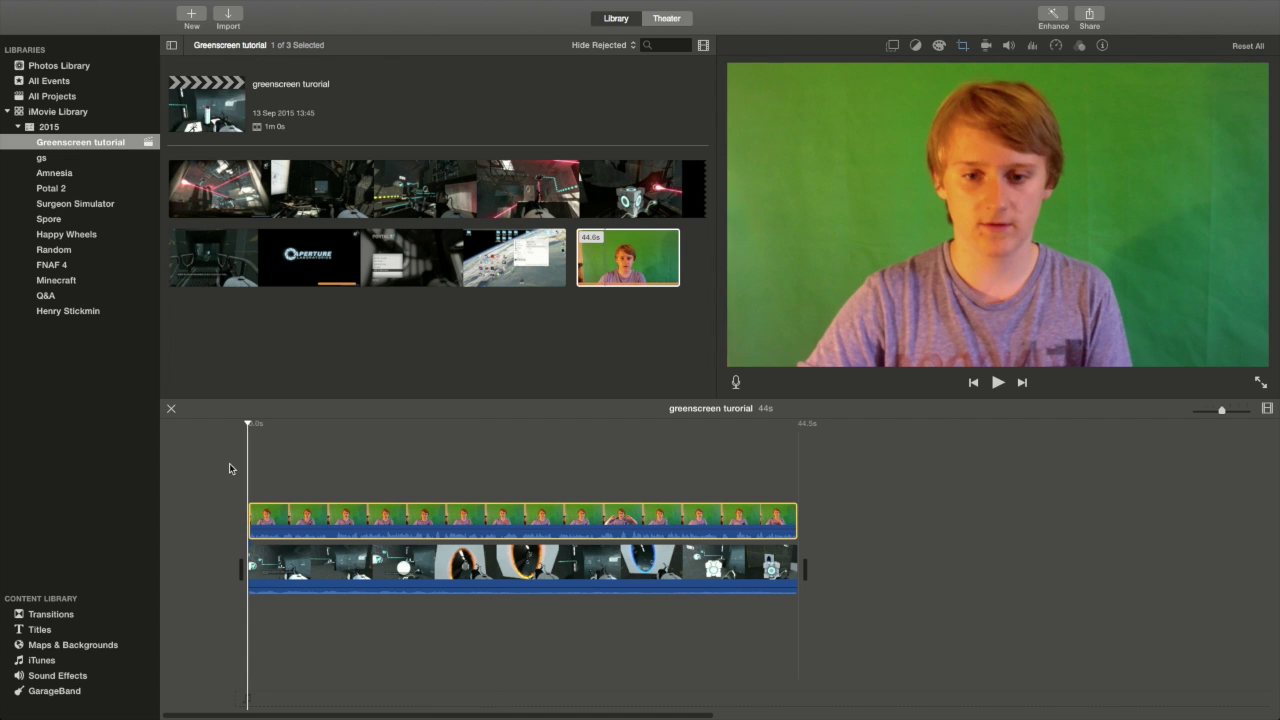
pyautogui.press('space')
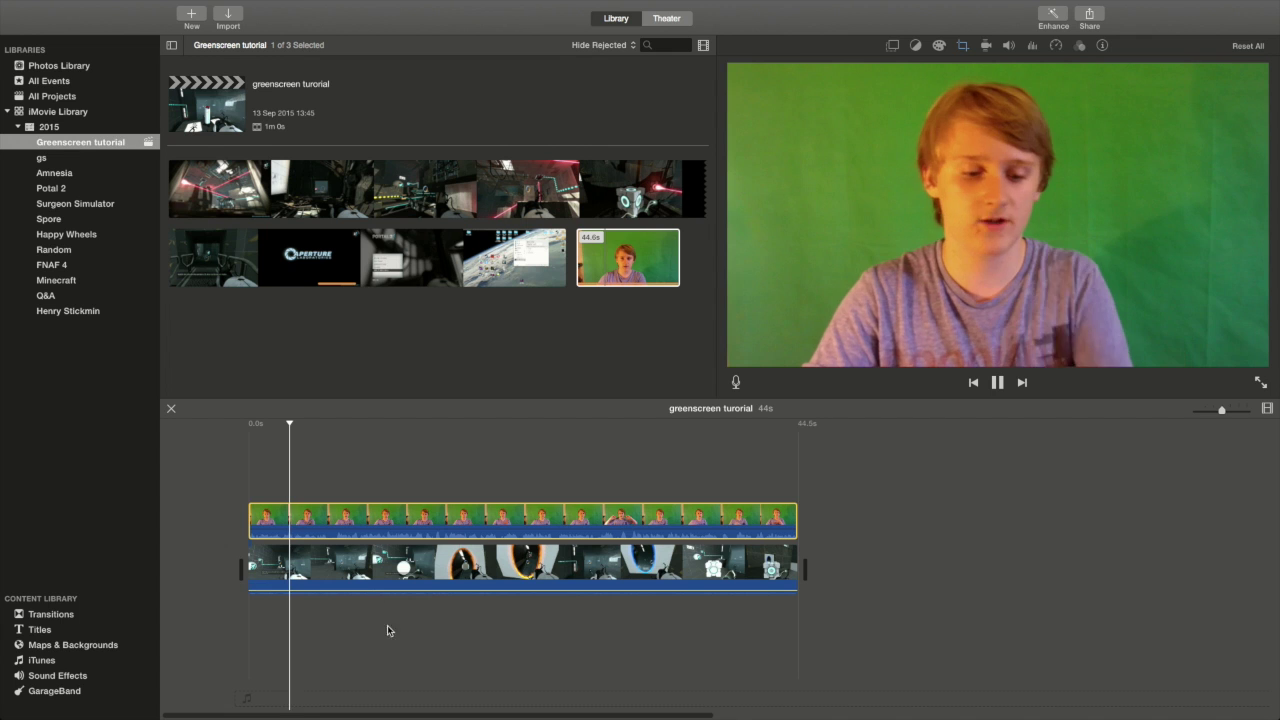
pyautogui.press('space')
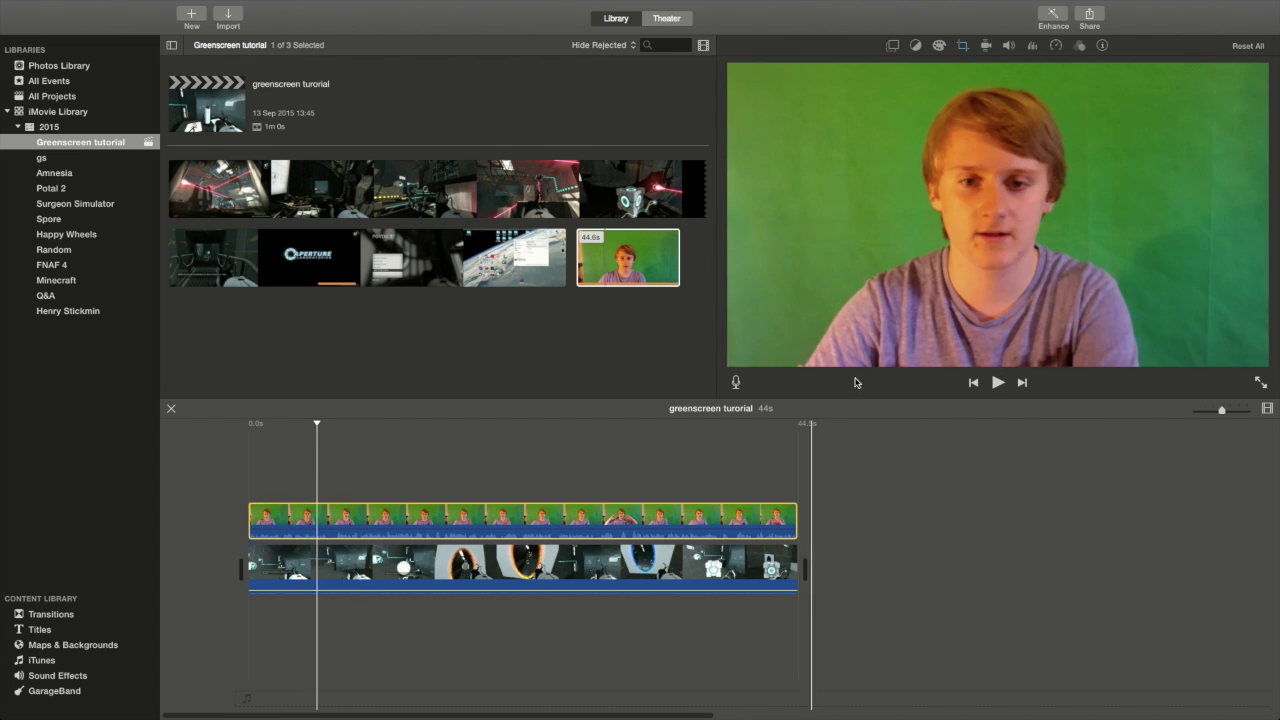
# Set the overlaid camera clip's video overlay style to Green/Blue Screen.
pyautogui.click(893, 47)
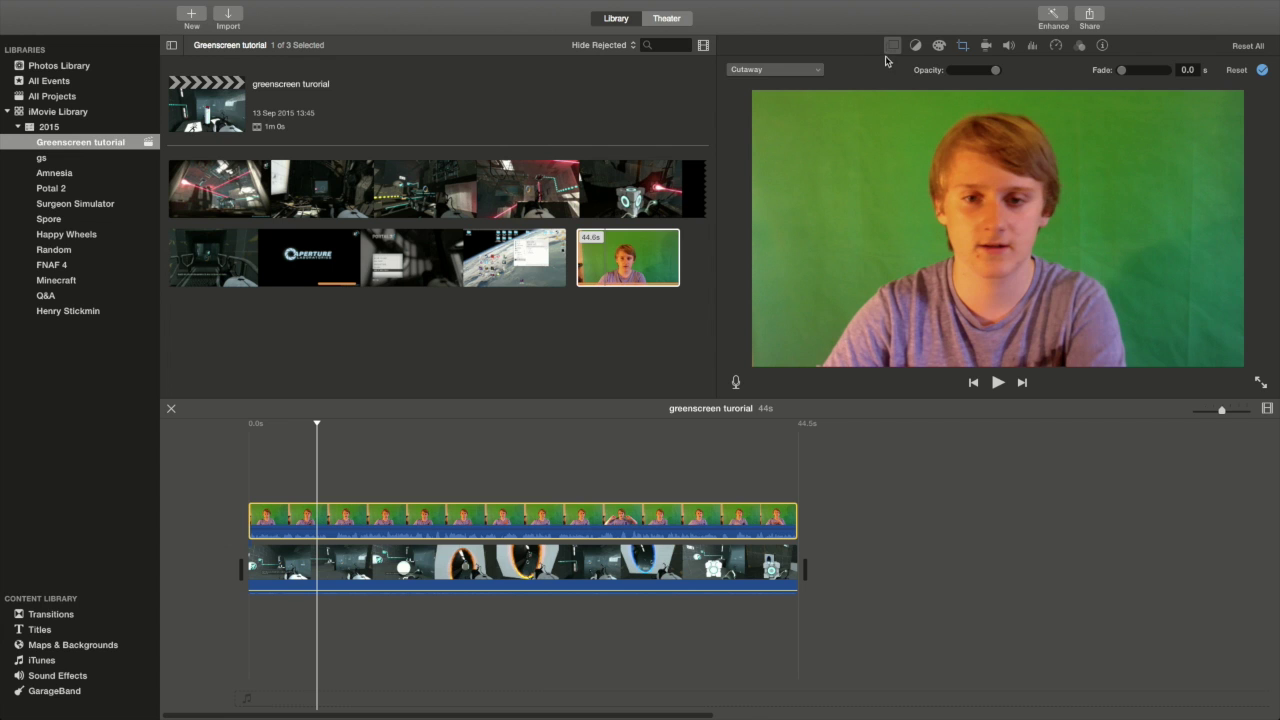
pyautogui.click(800, 72)
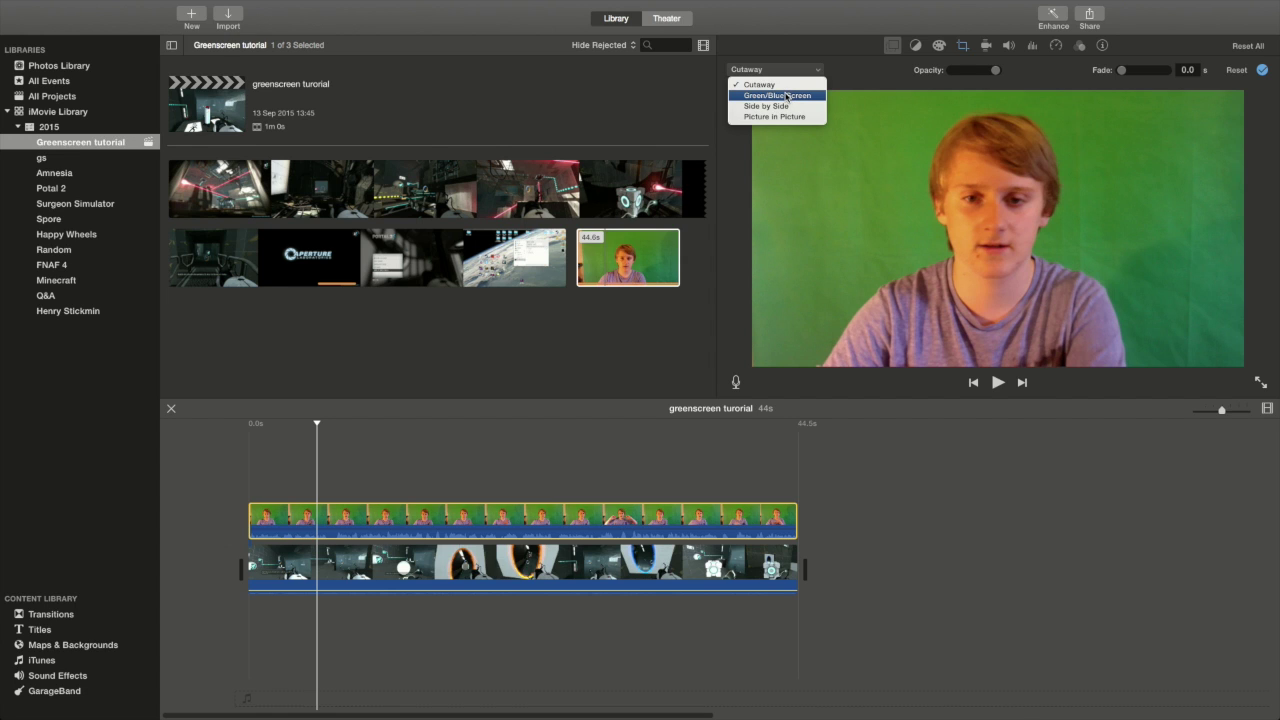
pyautogui.click(786, 96)
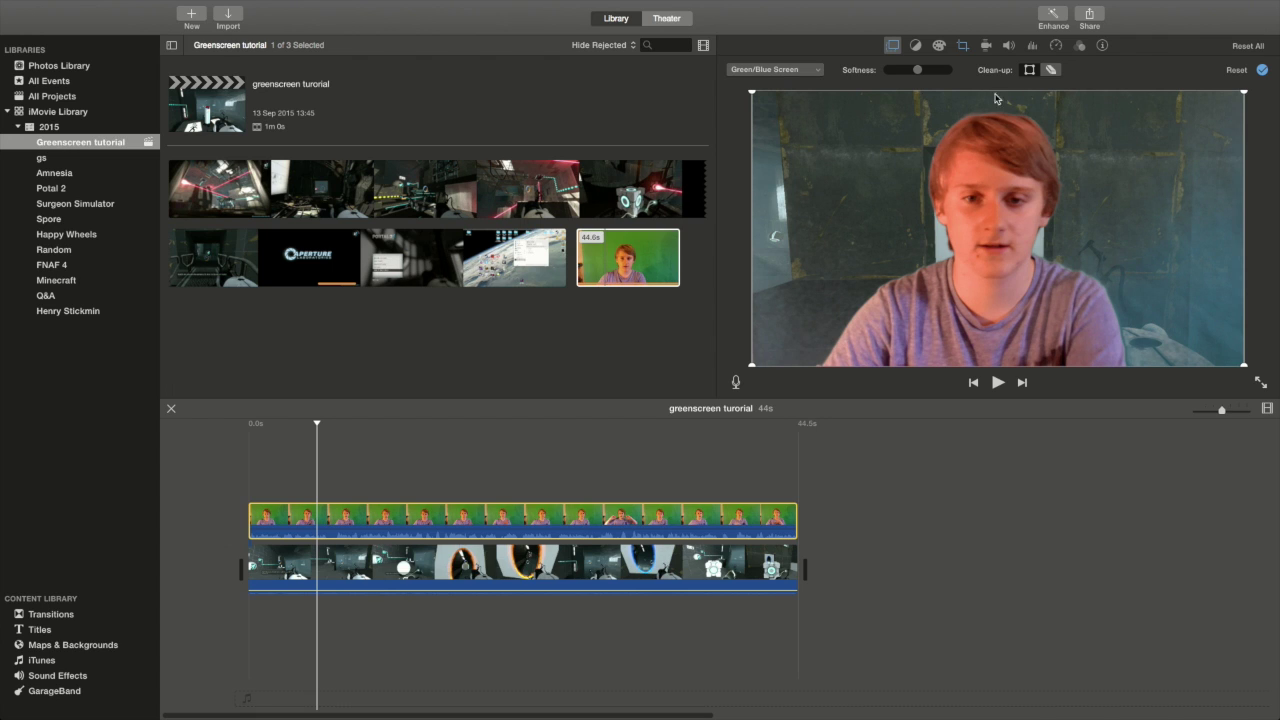
# Remove the leftover green haze around the subject in the overlaid camera clip with the clean-up eraser.
pyautogui.click(1030, 70)
pyautogui.moveTo(1243, 93)
pyautogui.mouseDown()
pyautogui.moveTo(1236, 110)
pyautogui.moveTo(1032, 111)
pyautogui.moveTo(1243, 92)
pyautogui.mouseUp()
pyautogui.click(1051, 72)
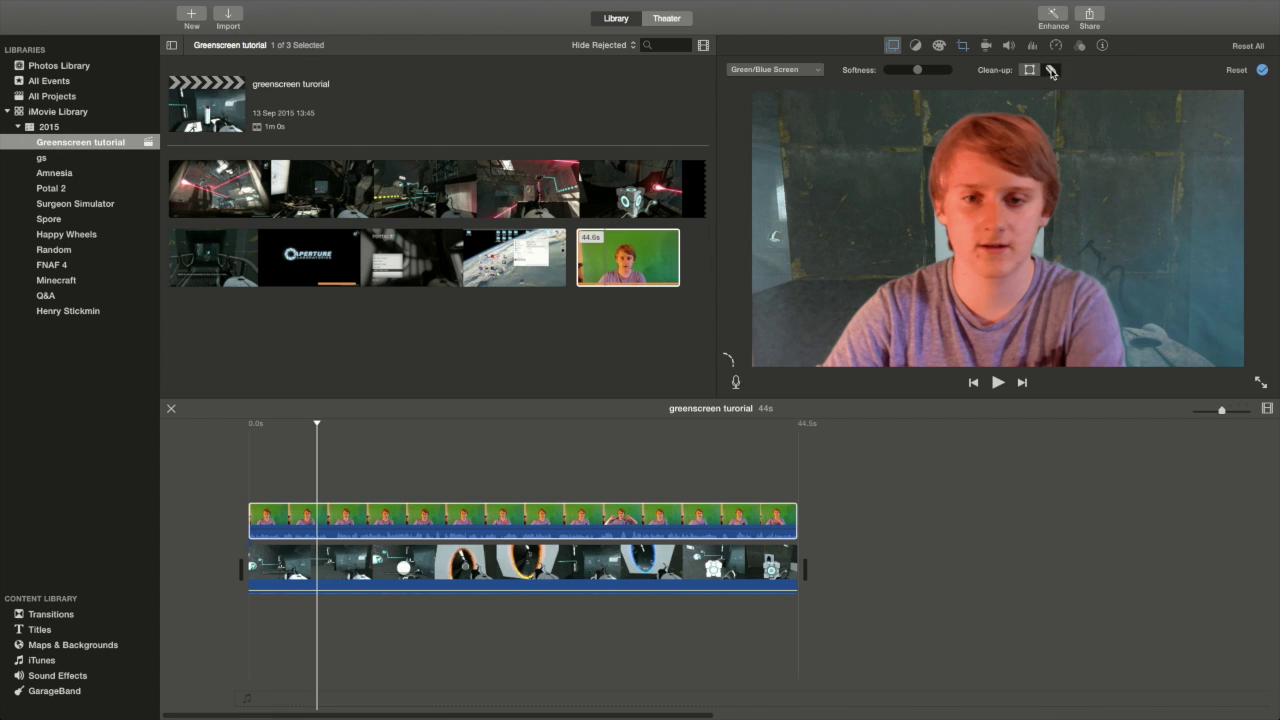
pyautogui.click(1208, 334)
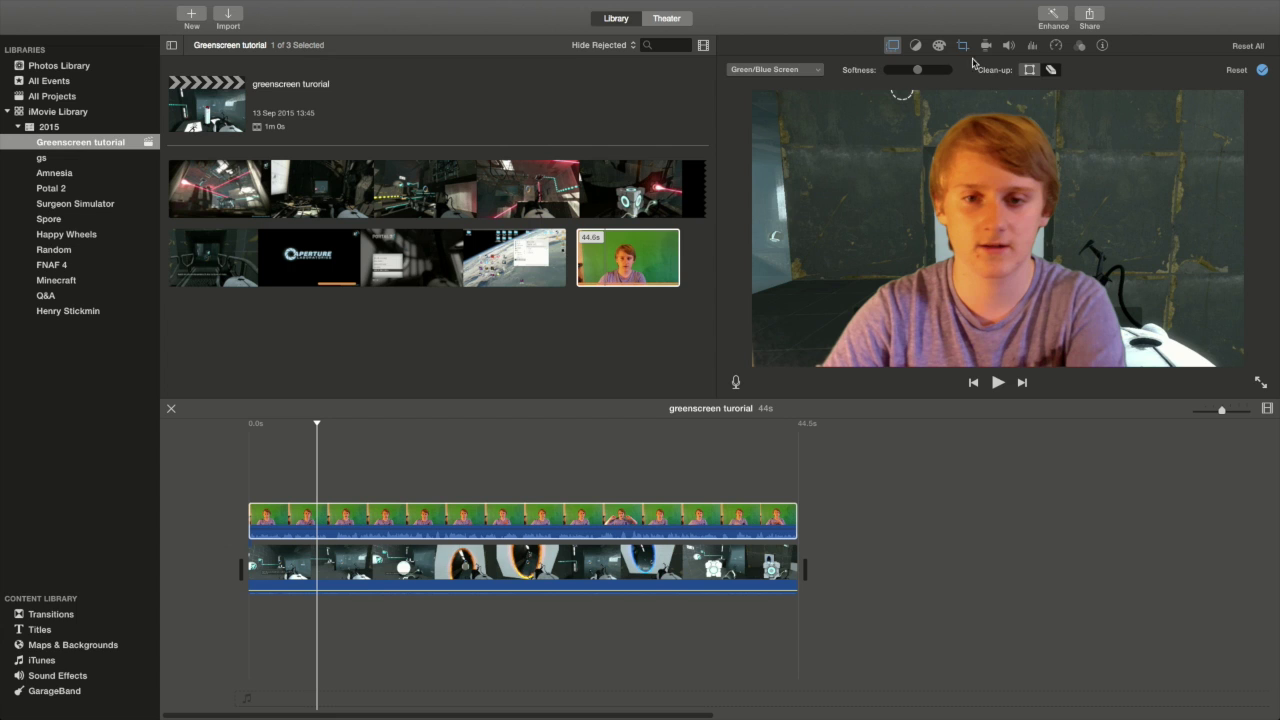
# Crop the keyed camera clip with the clean-up crop, moving its left edge inward to just beside the subject's arm.
pyautogui.click(1031, 70)
pyautogui.moveTo(752, 367); pyautogui.dragTo(808, 380)
pyautogui.moveTo(753, 95); pyautogui.dragTo(802, 80)
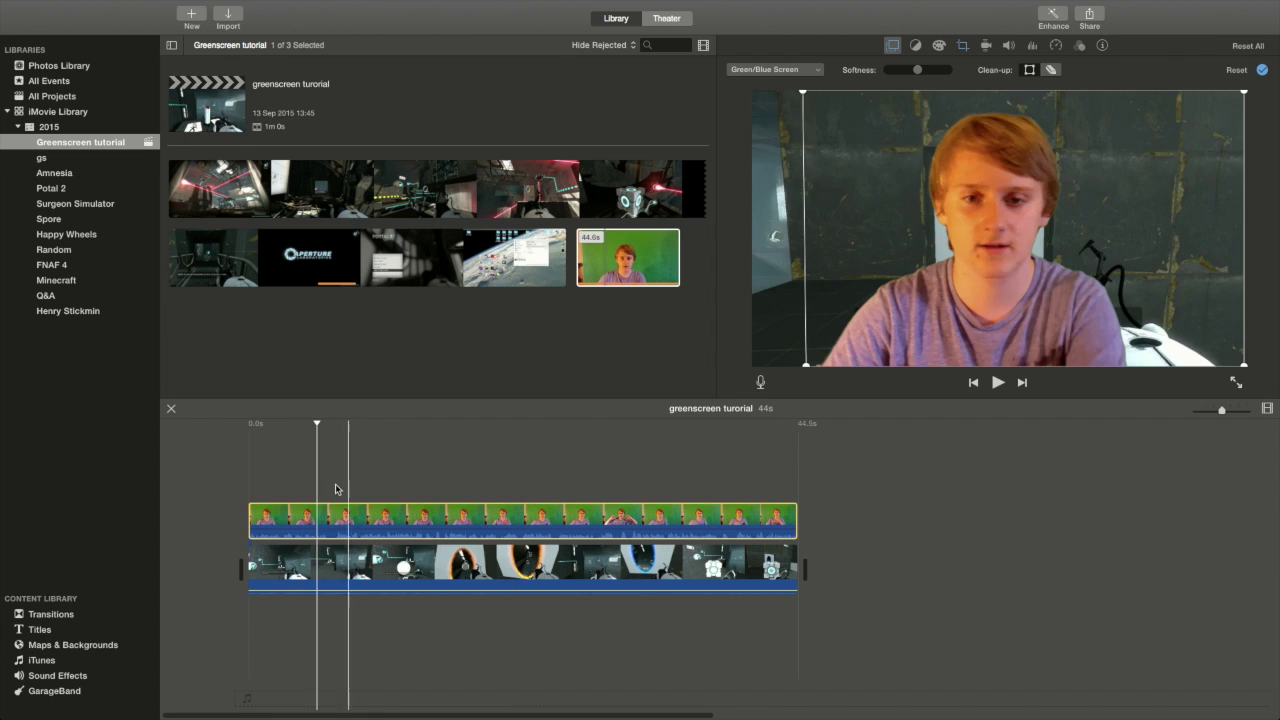
# Preview the keyed composite from the start and at several points along the timeline.
pyautogui.click(405, 472)
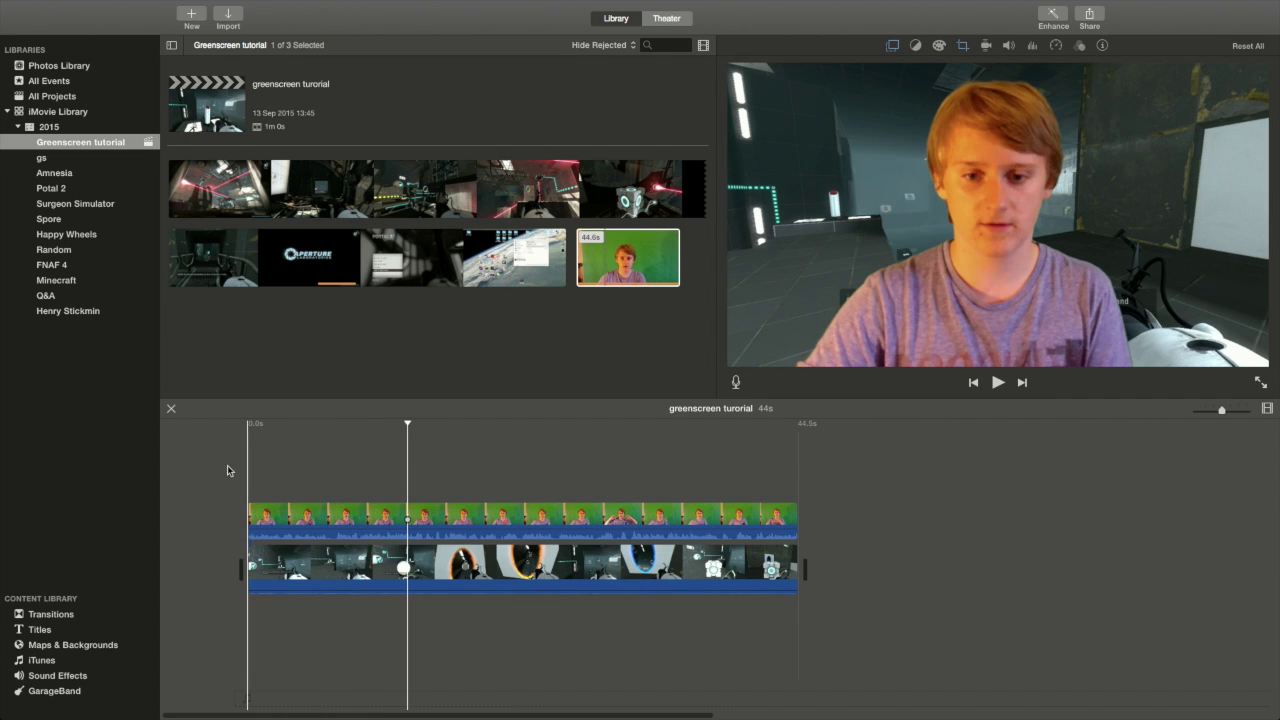
pyautogui.press('space')
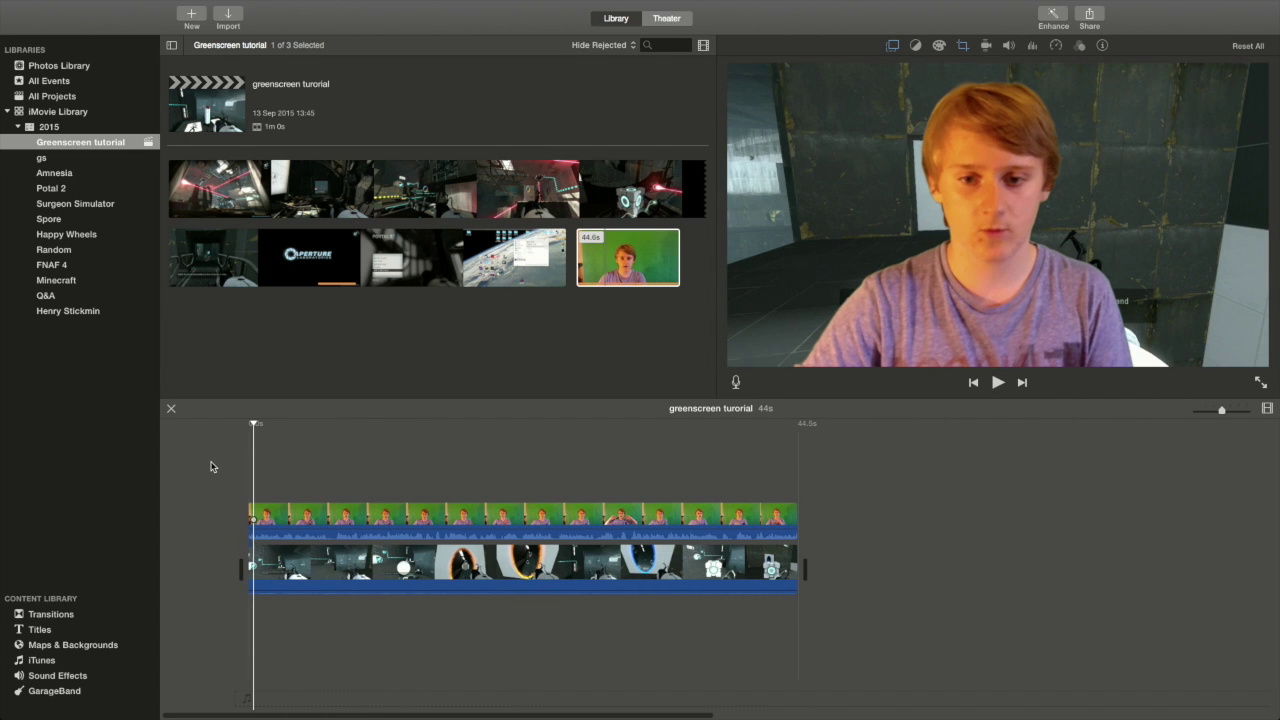
pyautogui.click(286, 574)
pyautogui.click(580, 460)
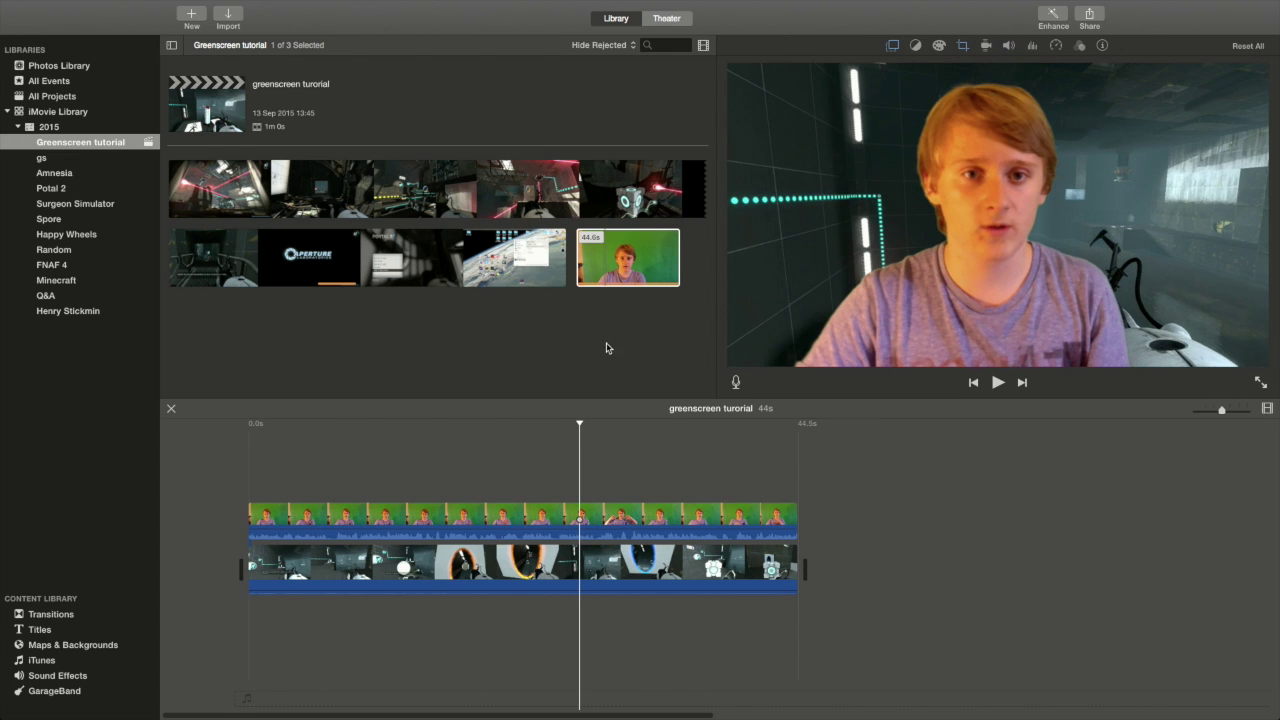
# Try the Picture in Picture style with the camera clip in the frame's lower-left corner, and switch the style back to Green/Blue Screen.
pyautogui.click(891, 44)
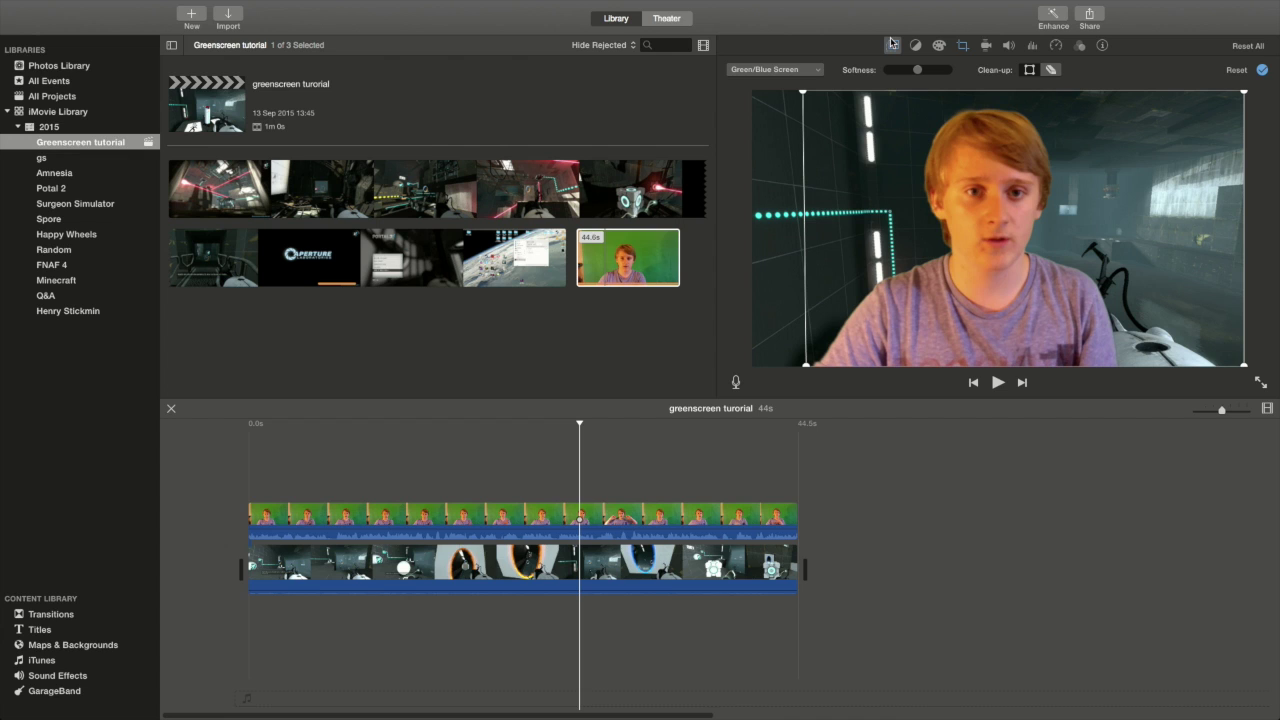
pyautogui.click(771, 70)
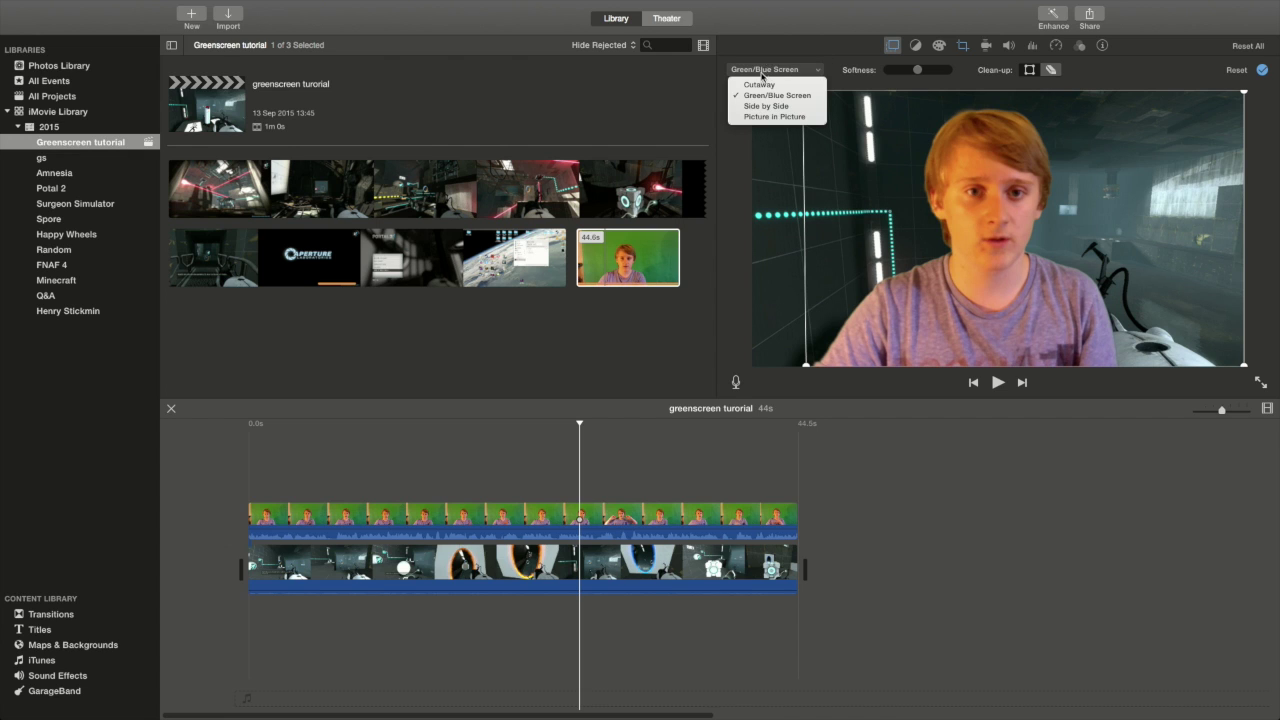
pyautogui.click(757, 118)
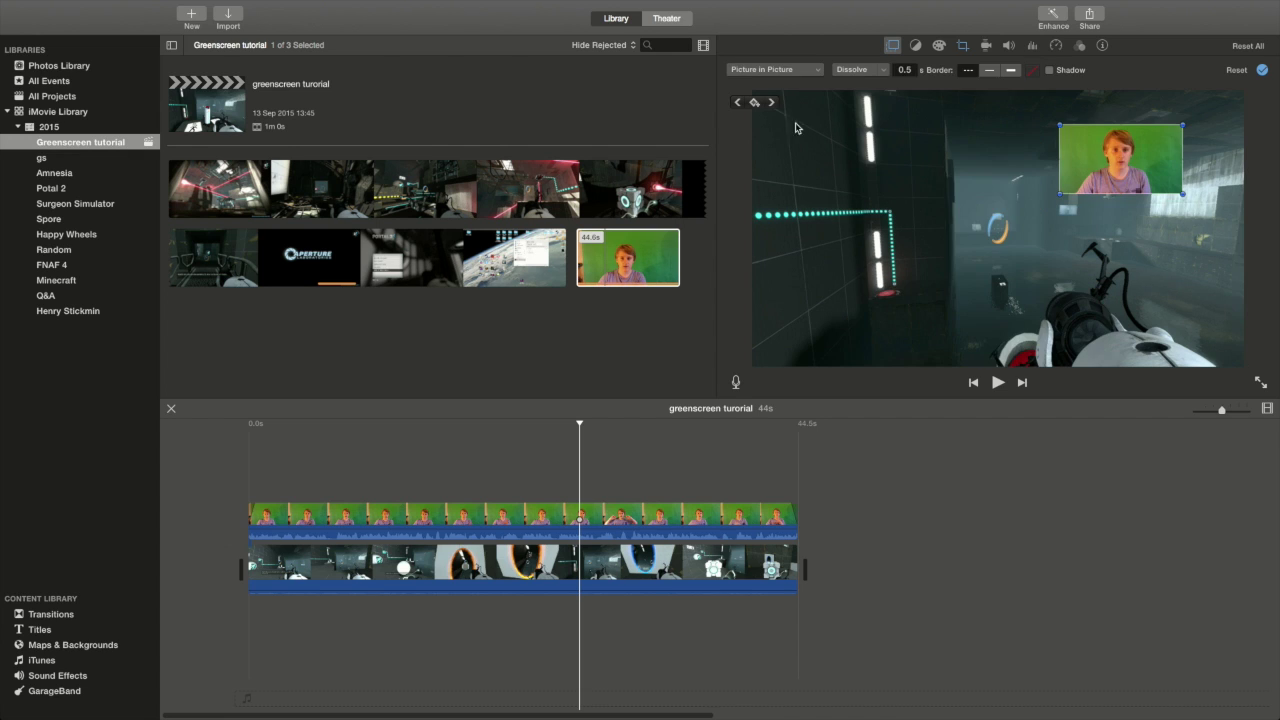
pyautogui.moveTo(1126, 154); pyautogui.dragTo(813, 323)
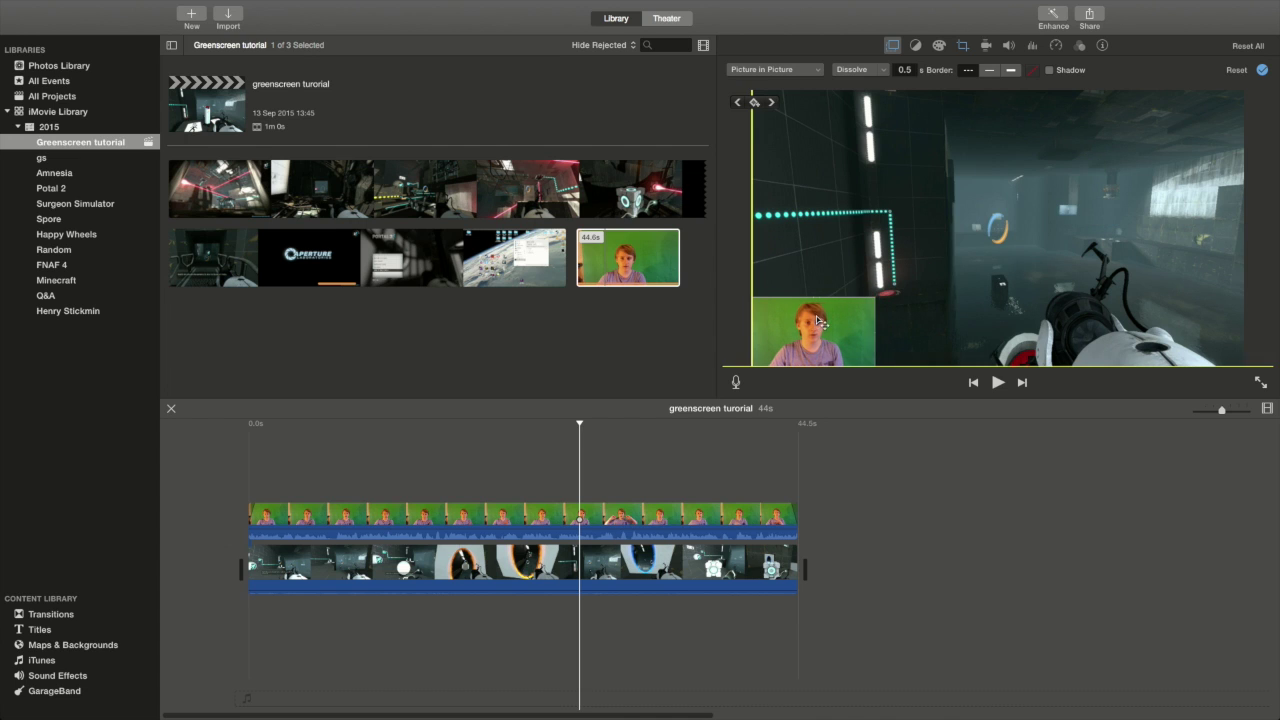
pyautogui.click(804, 72)
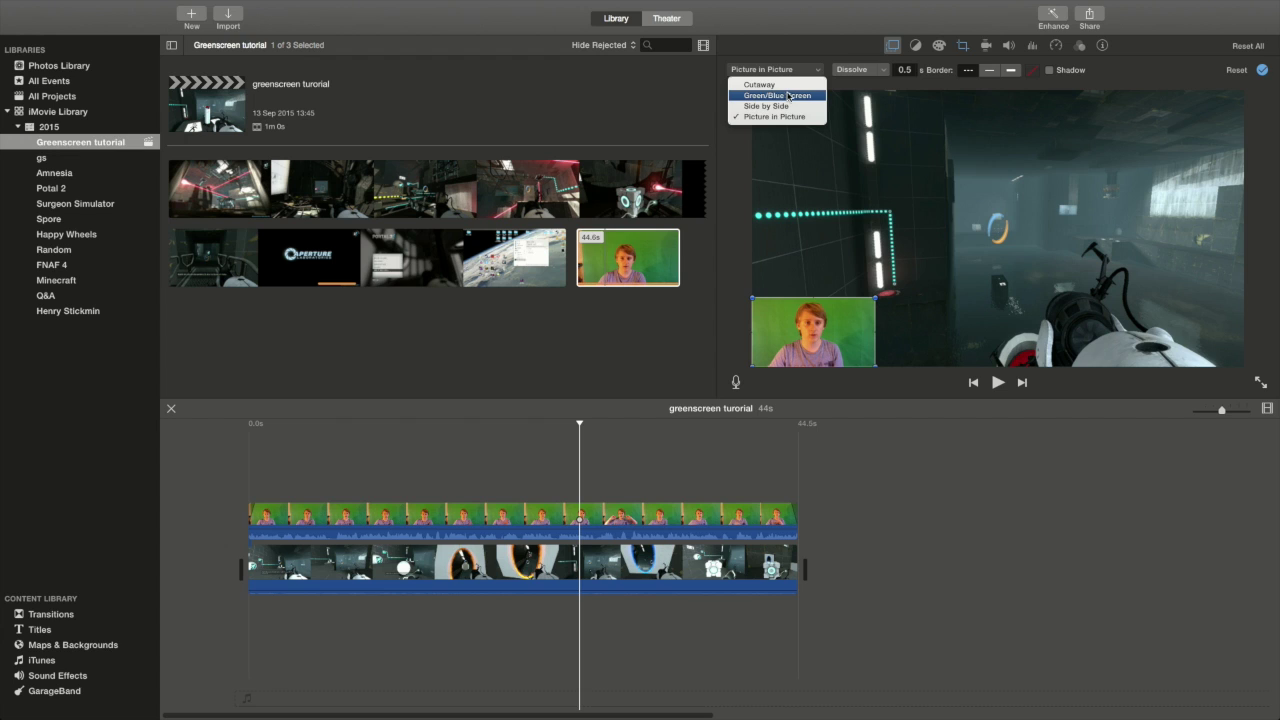
pyautogui.click(779, 96)
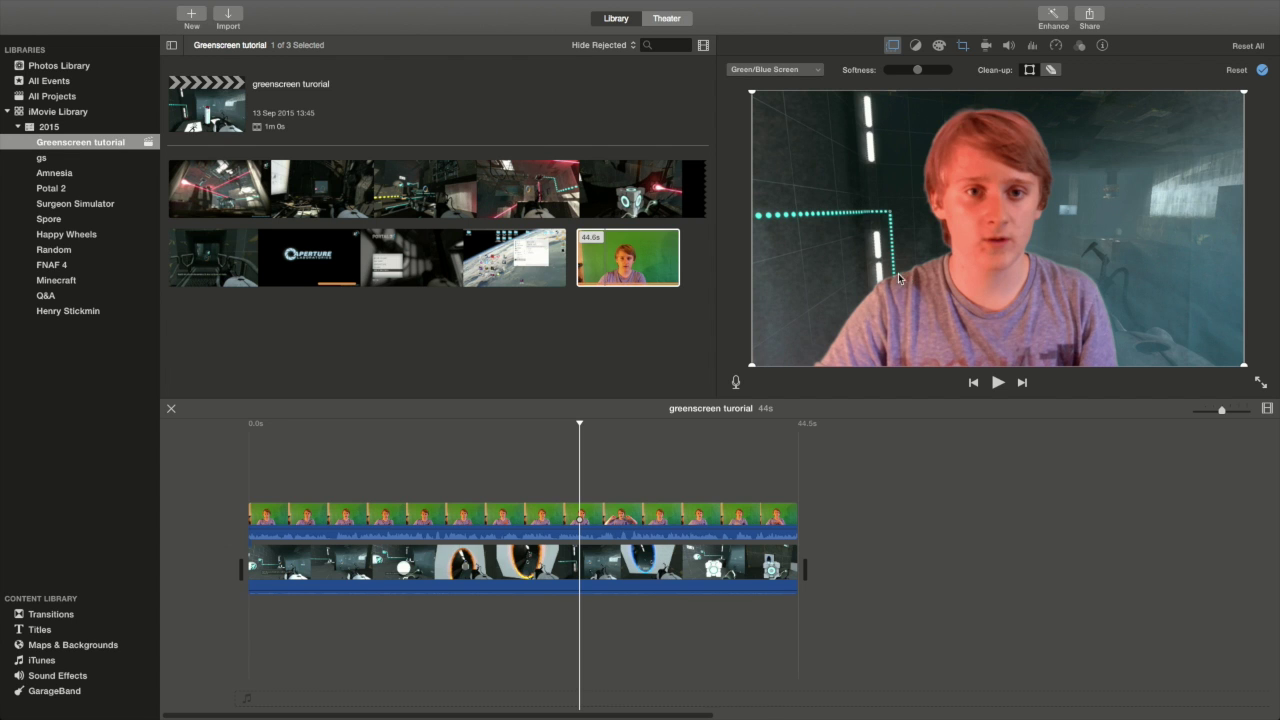
# Delete both the camera clip and the gameplay clip from the timeline.
pyautogui.moveTo(669, 437); pyautogui.dragTo(490, 662)
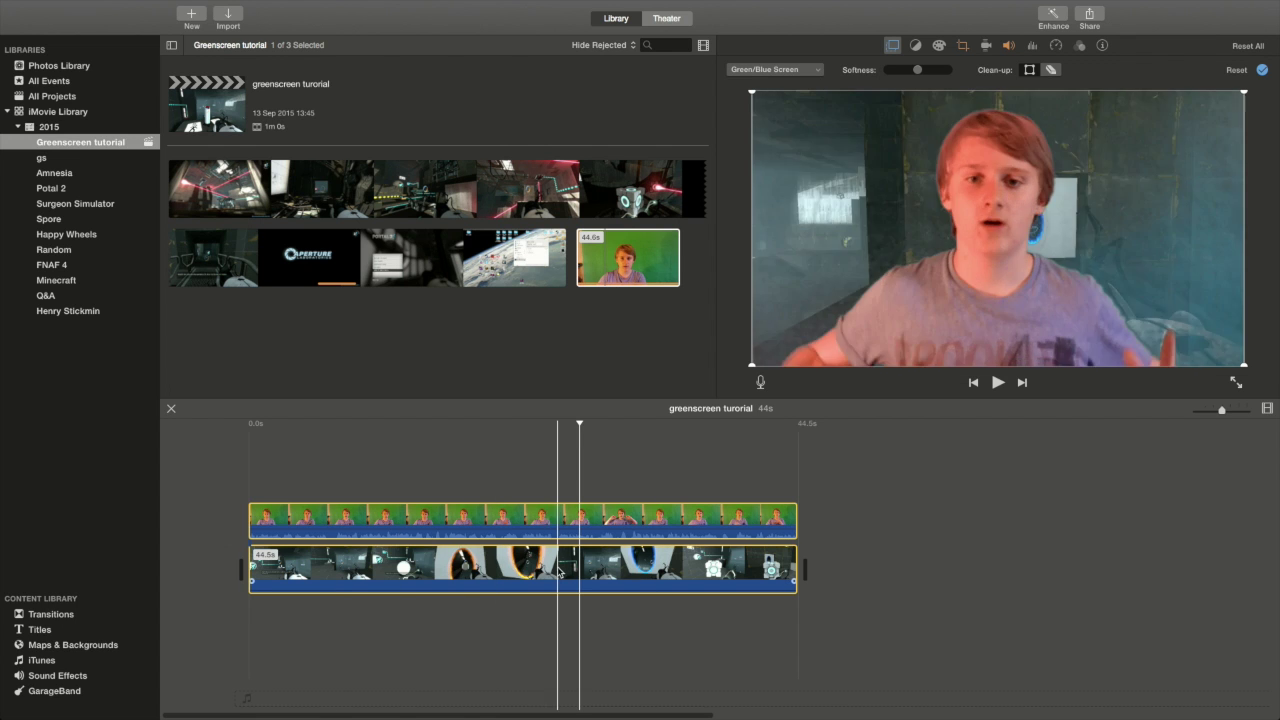
pyautogui.press('Delete')
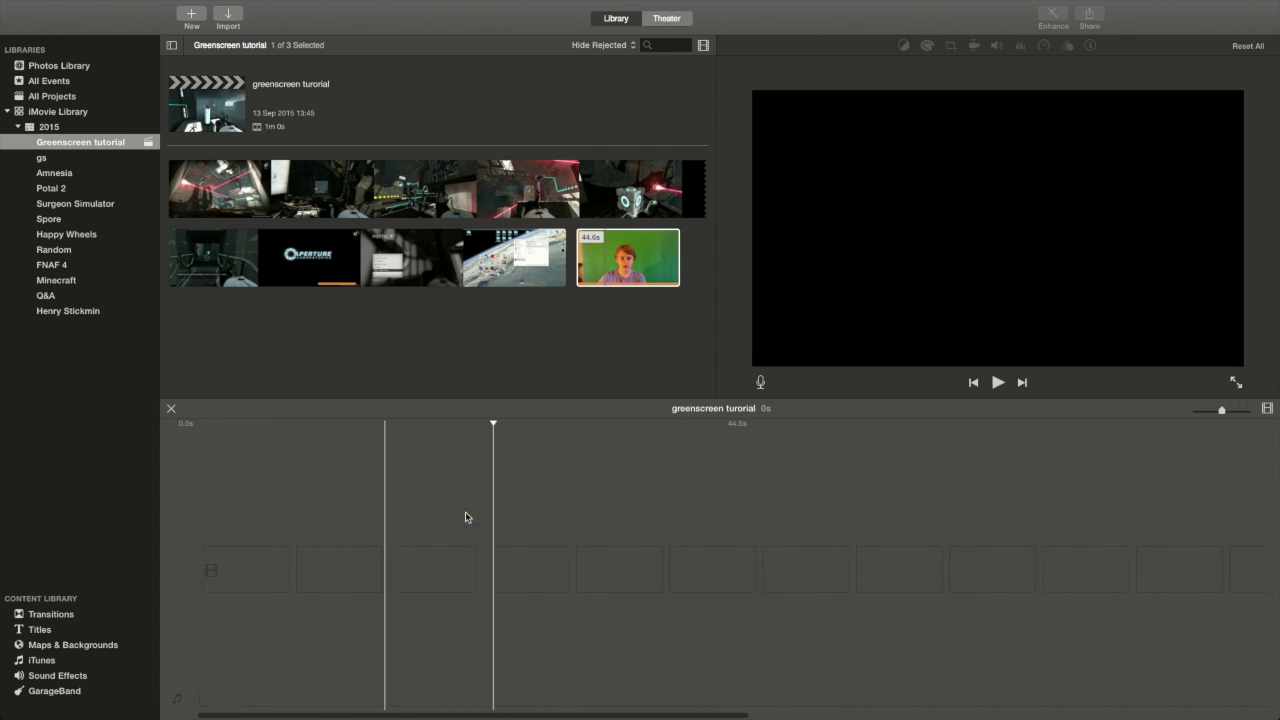
# Switch to Chrome and preview the plain green Shutterstock image in the "chroma key green 1920x1080" image results.
pyautogui.press('super+Tab')
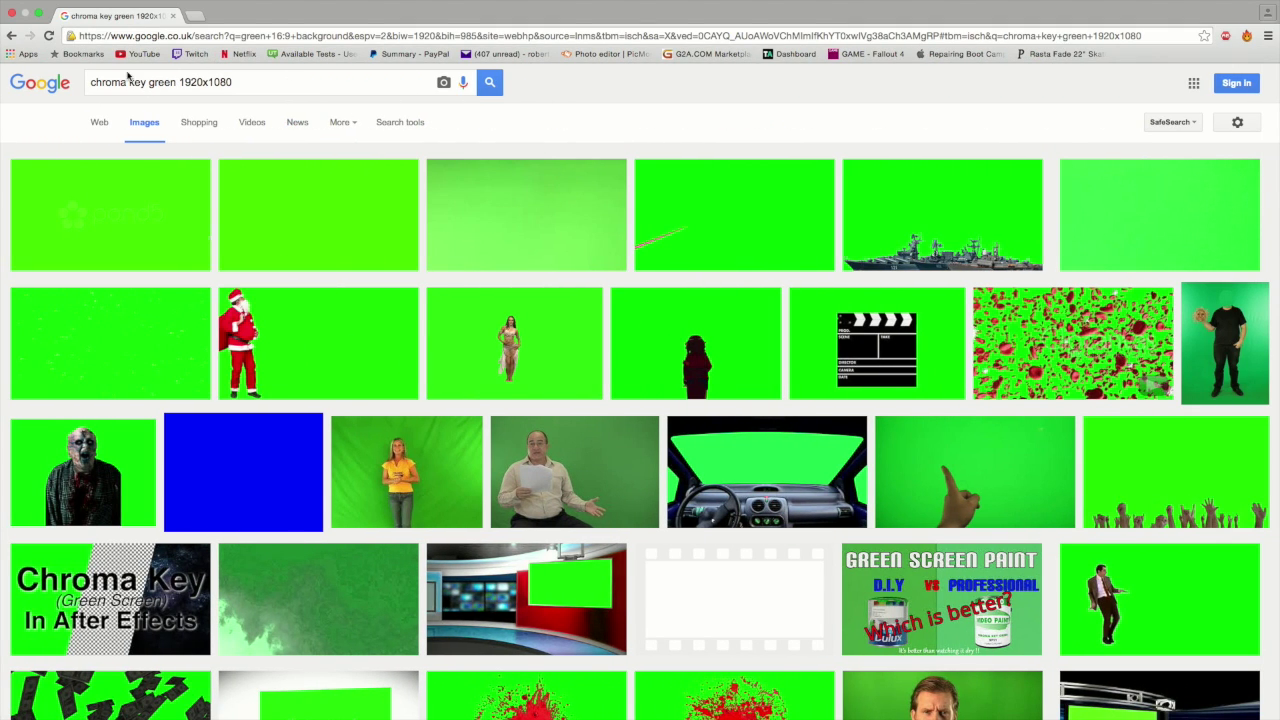
pyautogui.moveTo(91, 81); pyautogui.dragTo(250, 96)
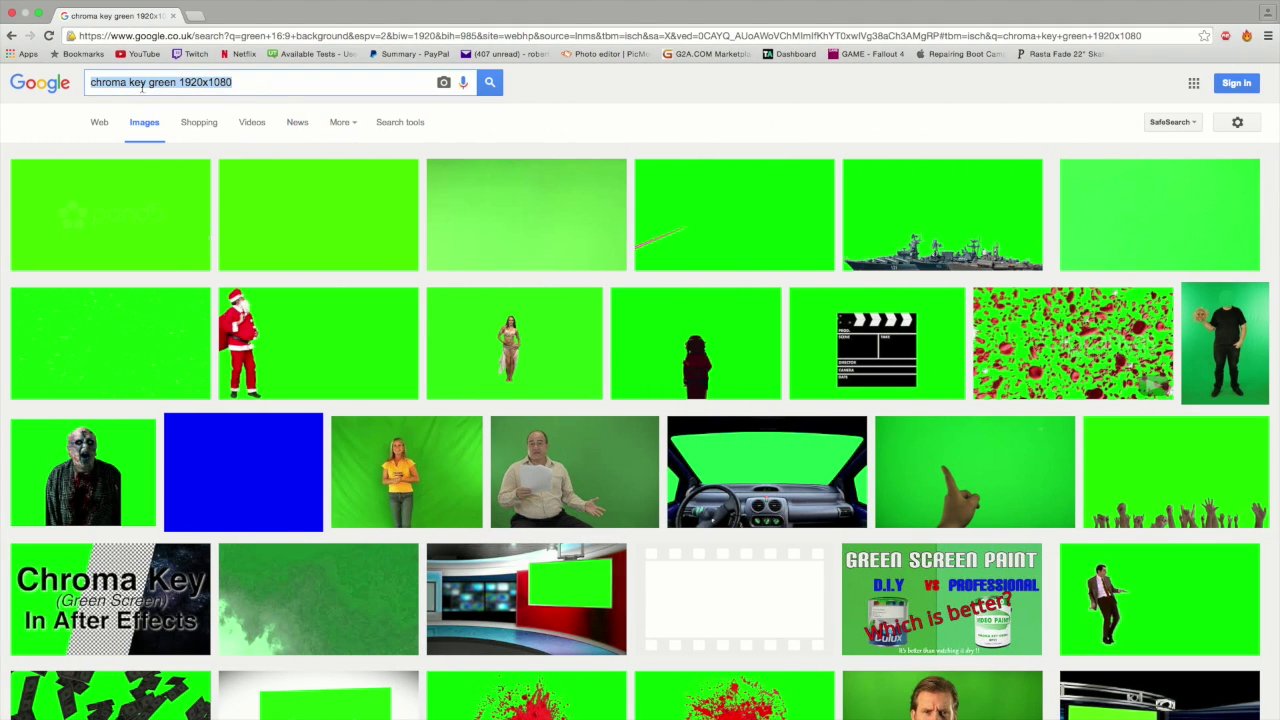
pyautogui.click(259, 85)
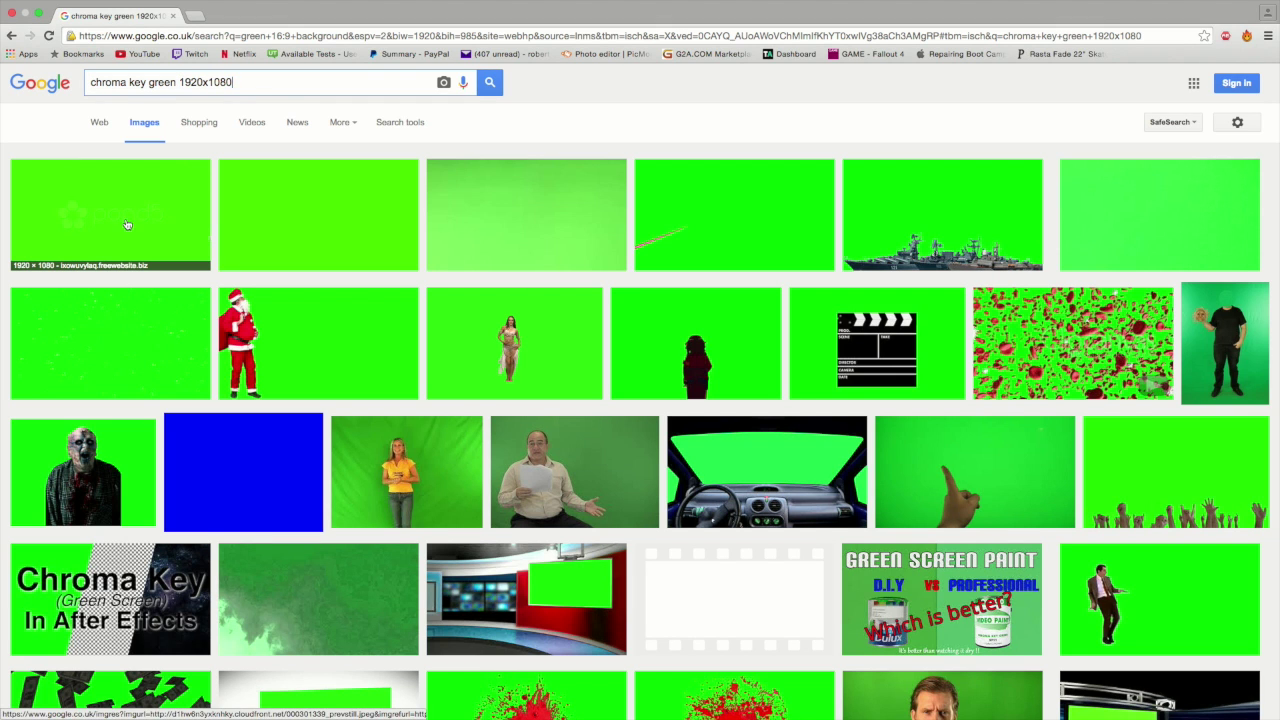
pyautogui.click(105, 224)
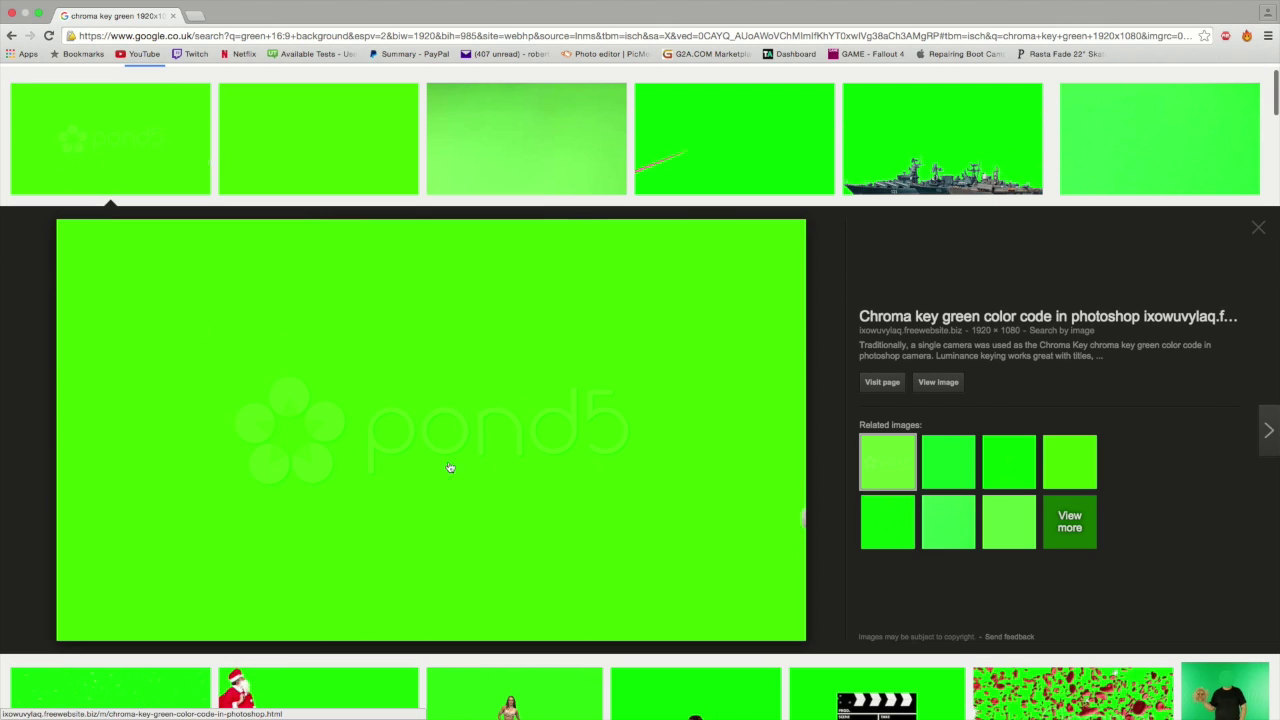
pyautogui.click(305, 145)
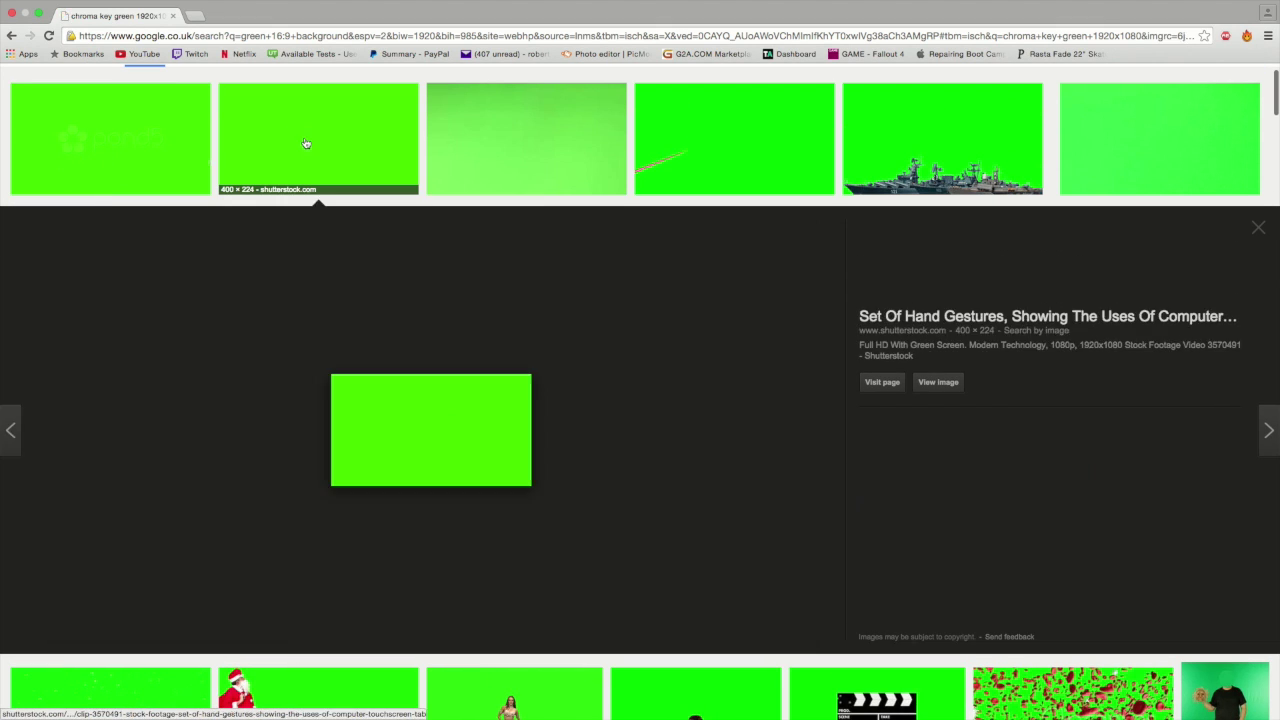
pyautogui.click(432, 442)
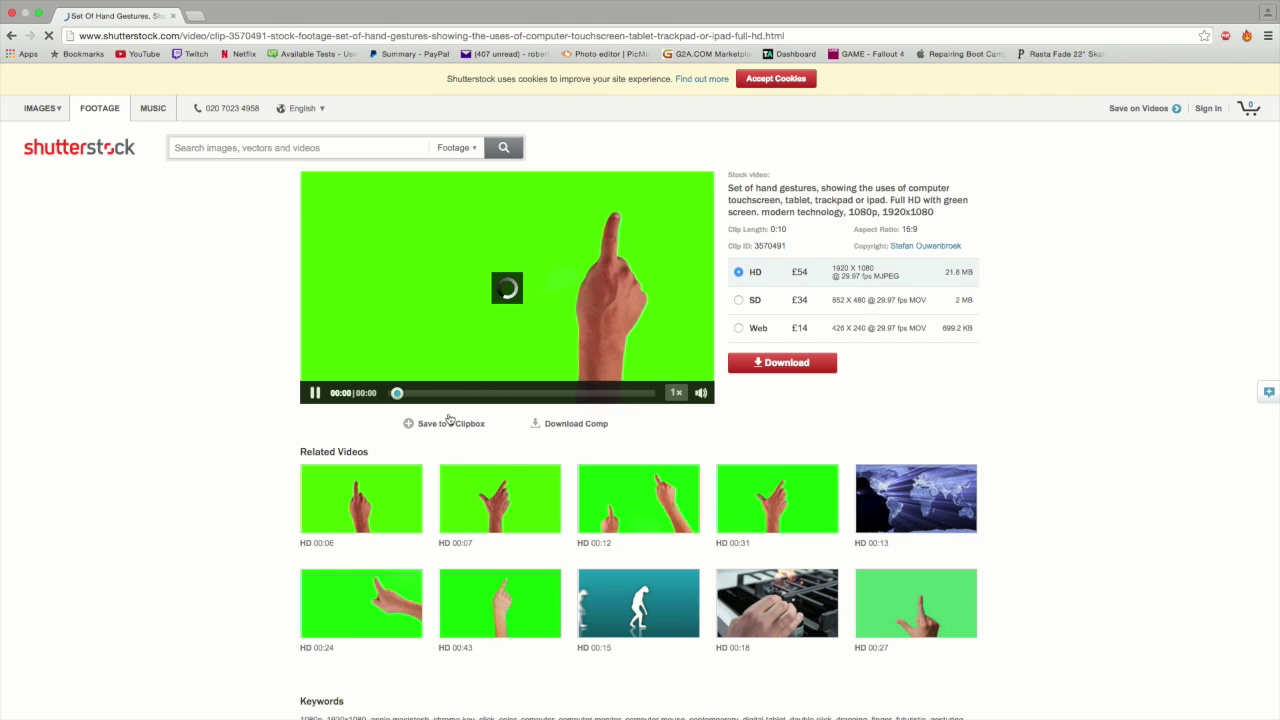
pyautogui.click(9, 36)
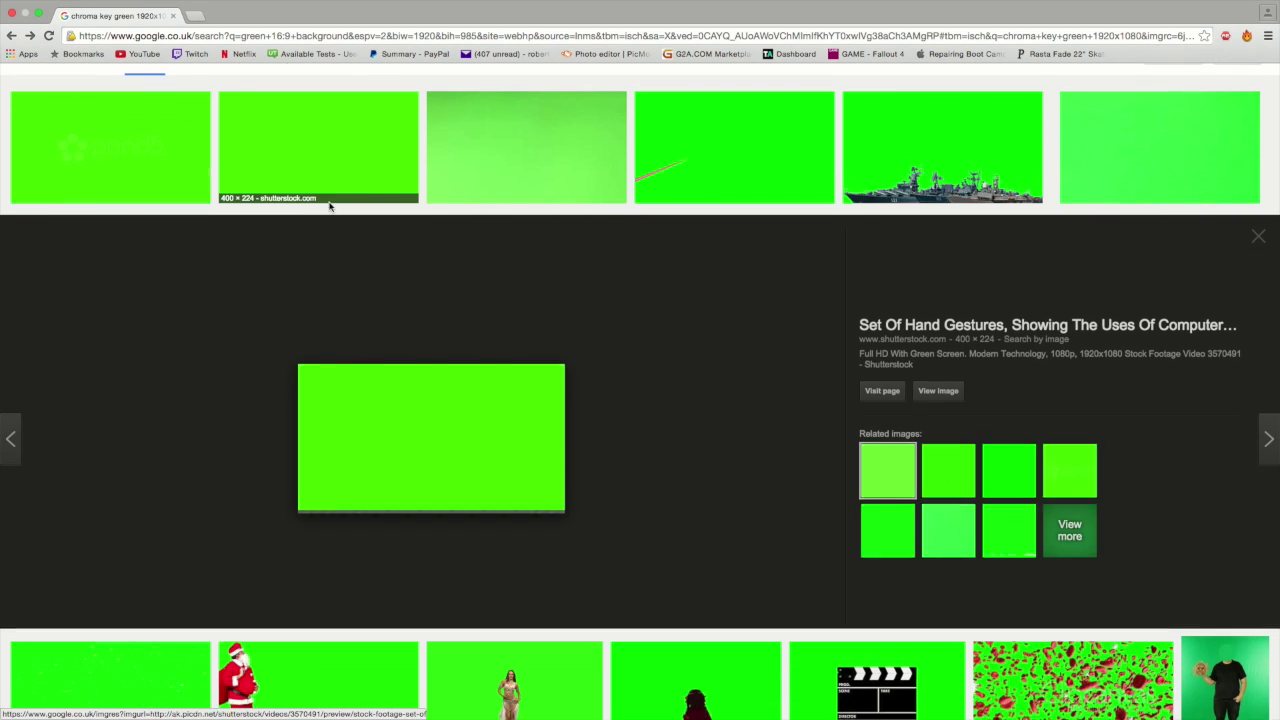
# Save the previewed plain green image as "green background" in the Downloads folder.
pyautogui.rightClick(412, 452)
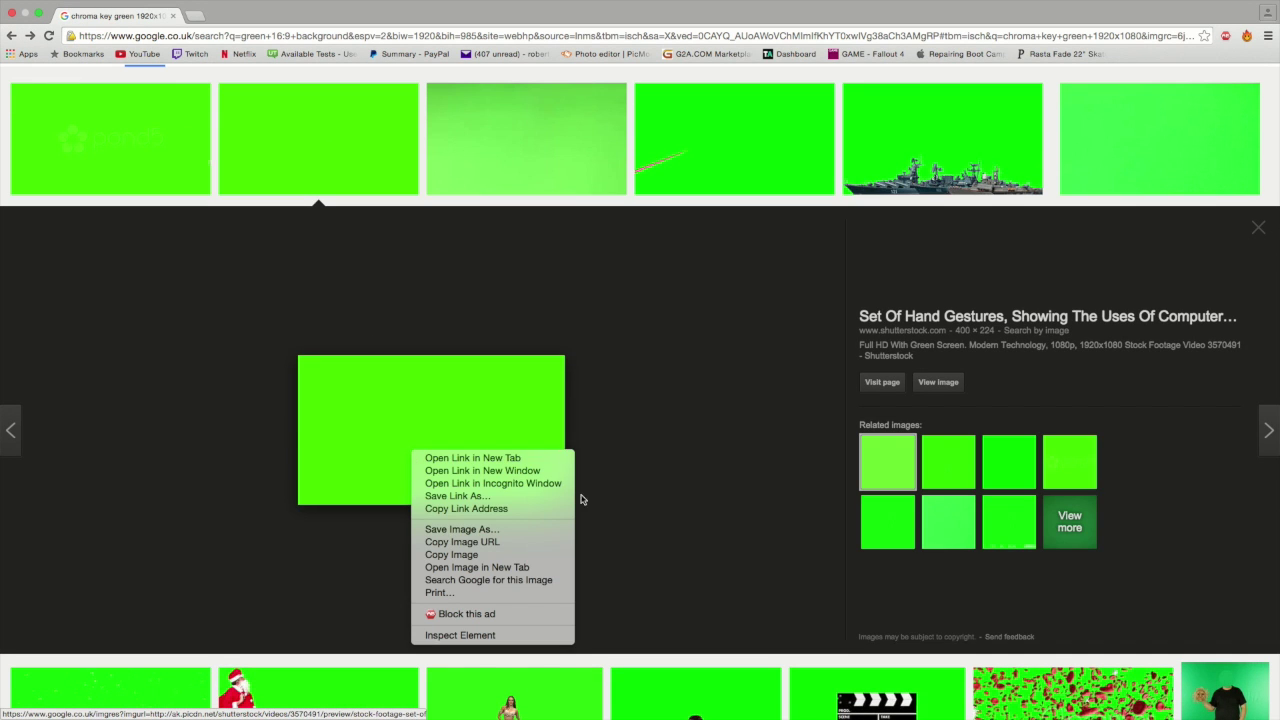
pyautogui.click(488, 530)
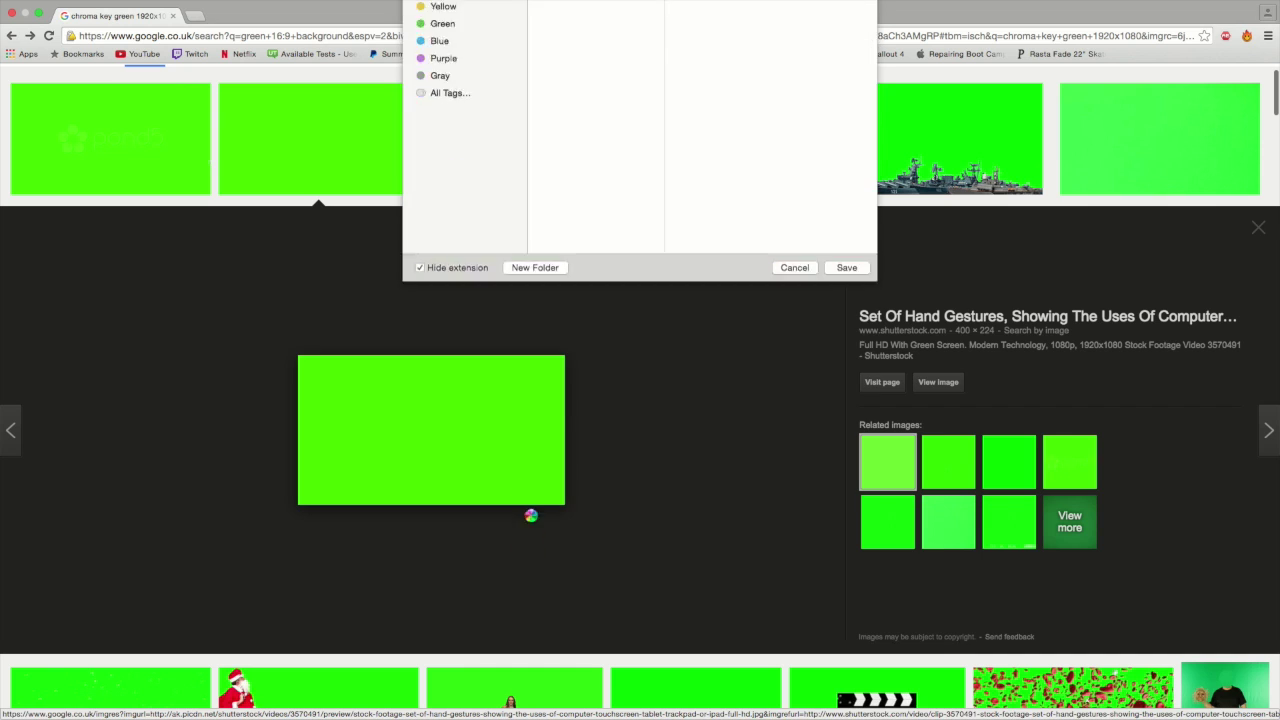
pyautogui.write('green background')
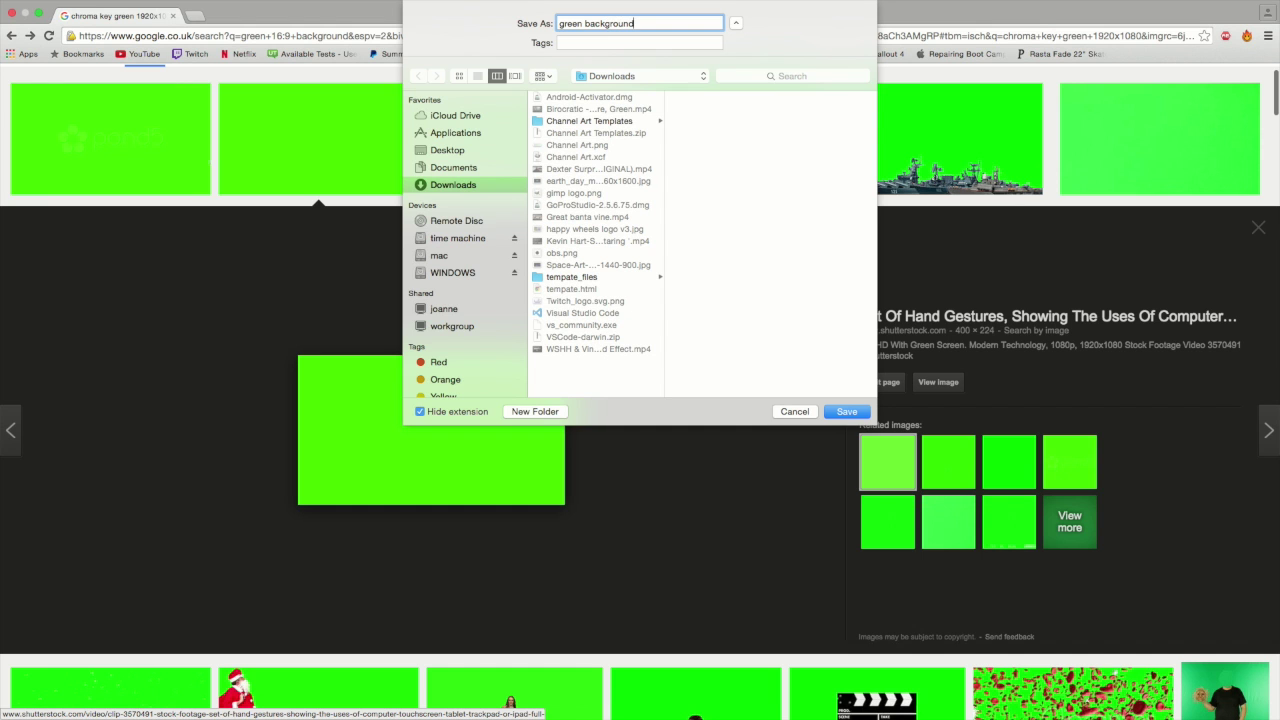
pyautogui.press('Return')
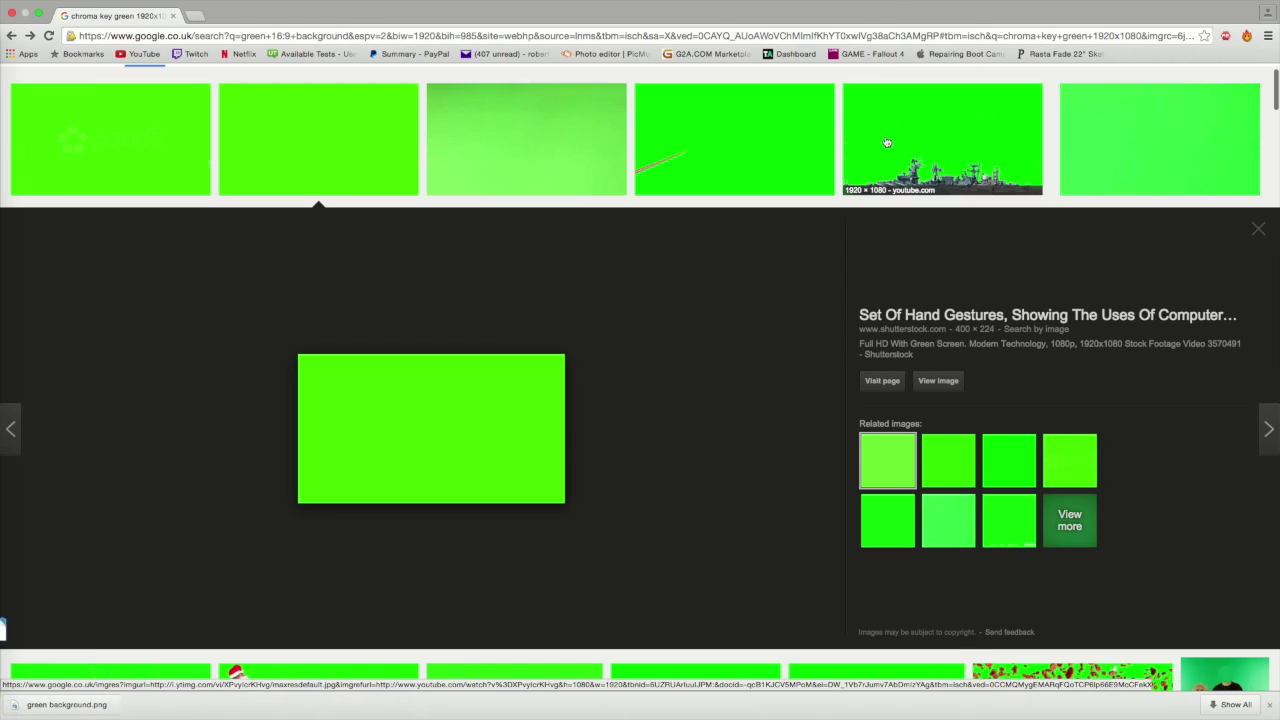
# Switch back to iMovie, add "green background.png" from the Downloads folder to the event, and place it in the empty timeline.
pyautogui.hotkey('ctrl', 'Left')
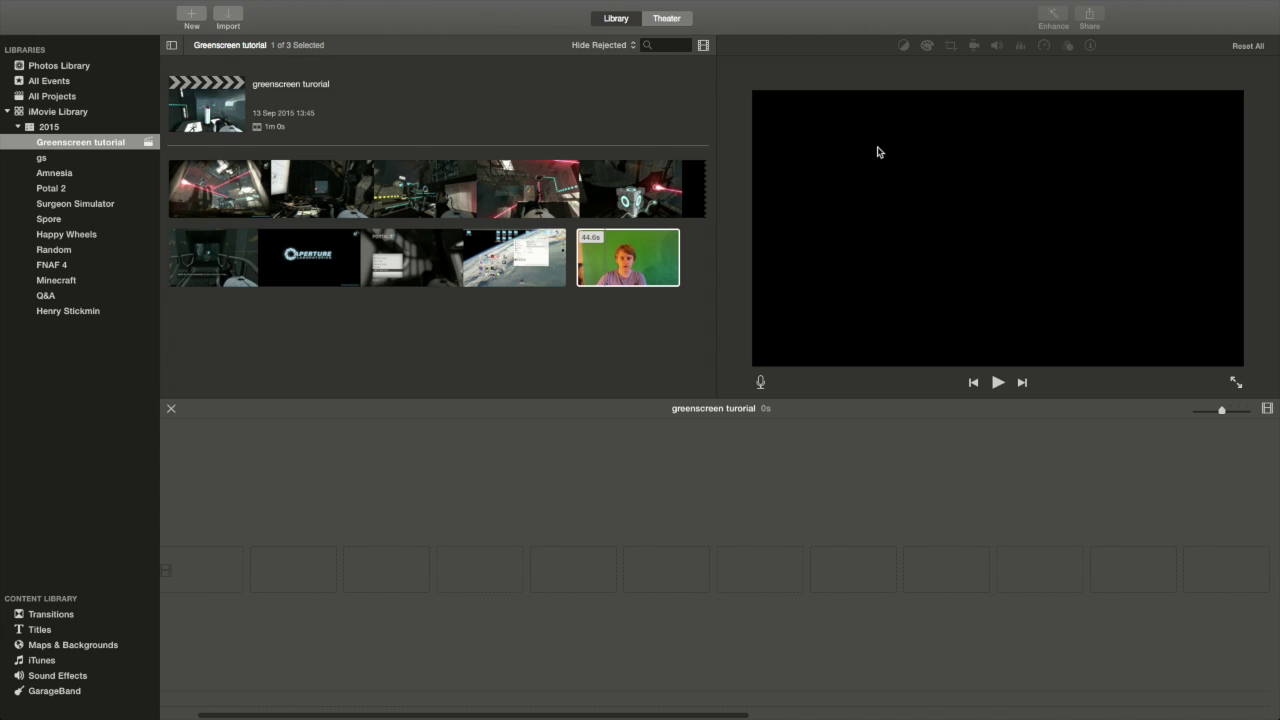
pyautogui.moveTo(1, 511)
pyautogui.moveTo(3, 678)
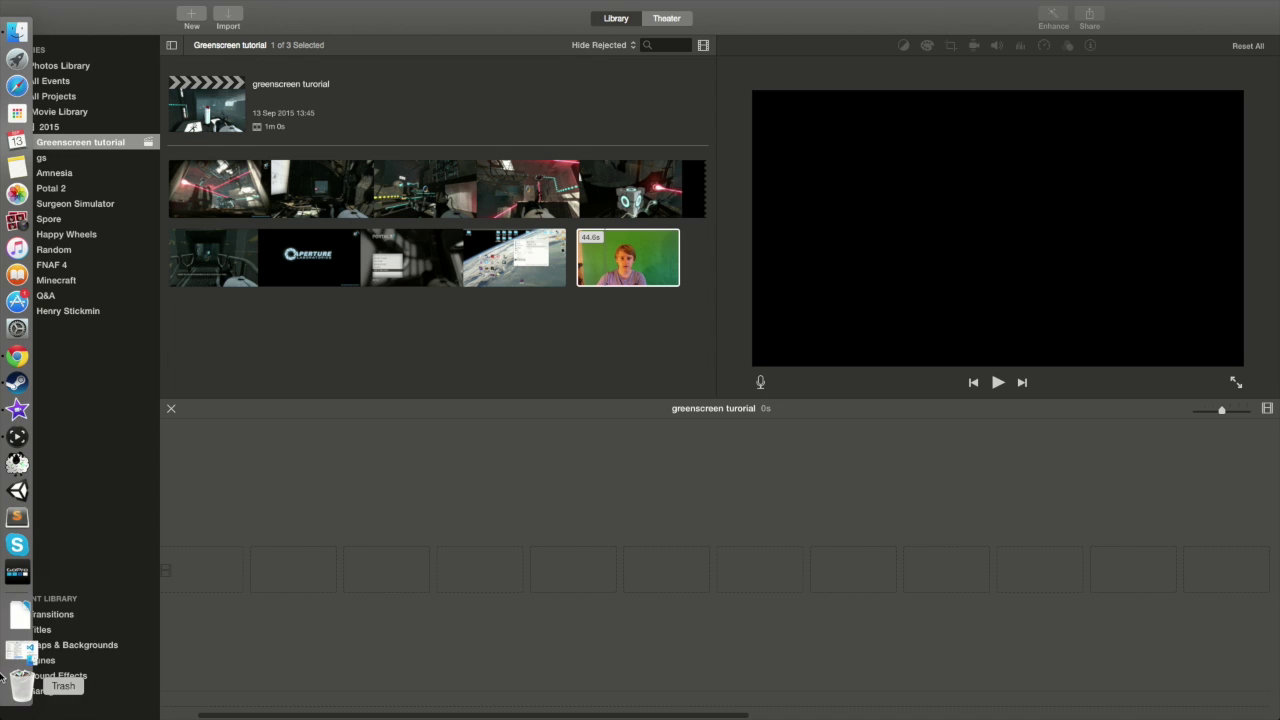
pyautogui.click(24, 630)
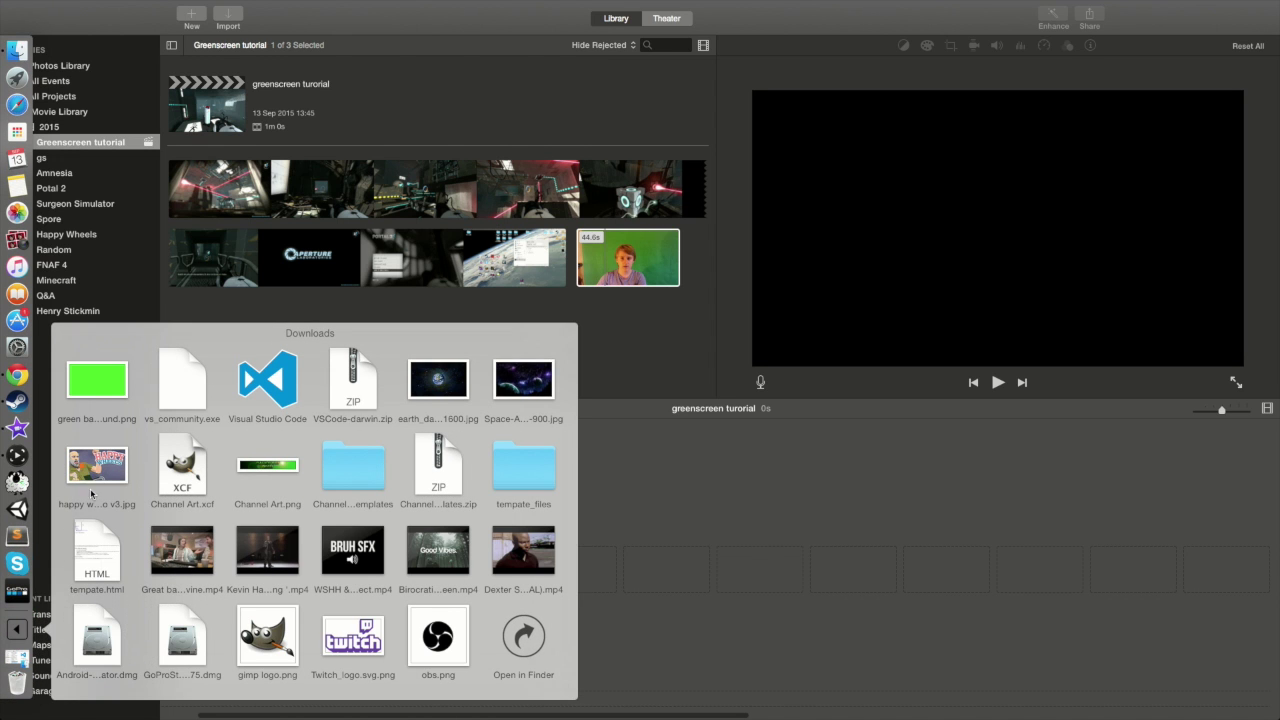
pyautogui.moveTo(91, 383); pyautogui.dragTo(475, 343)
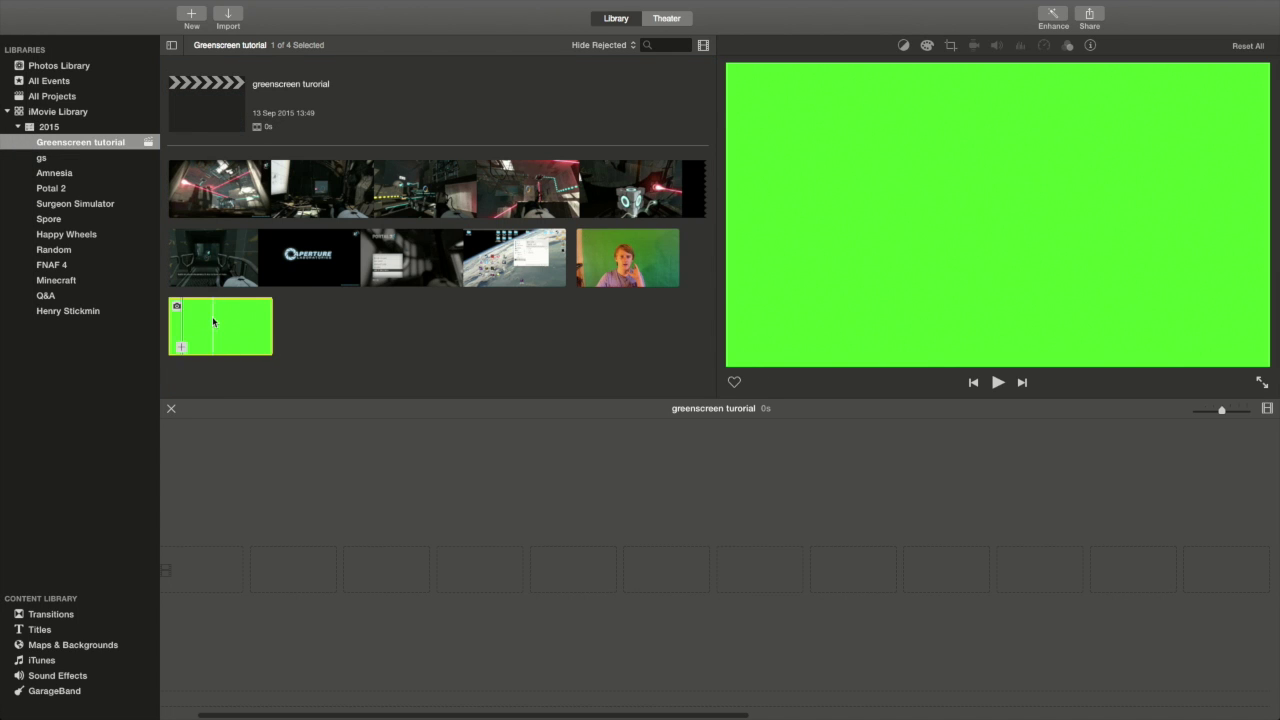
pyautogui.click(181, 347)
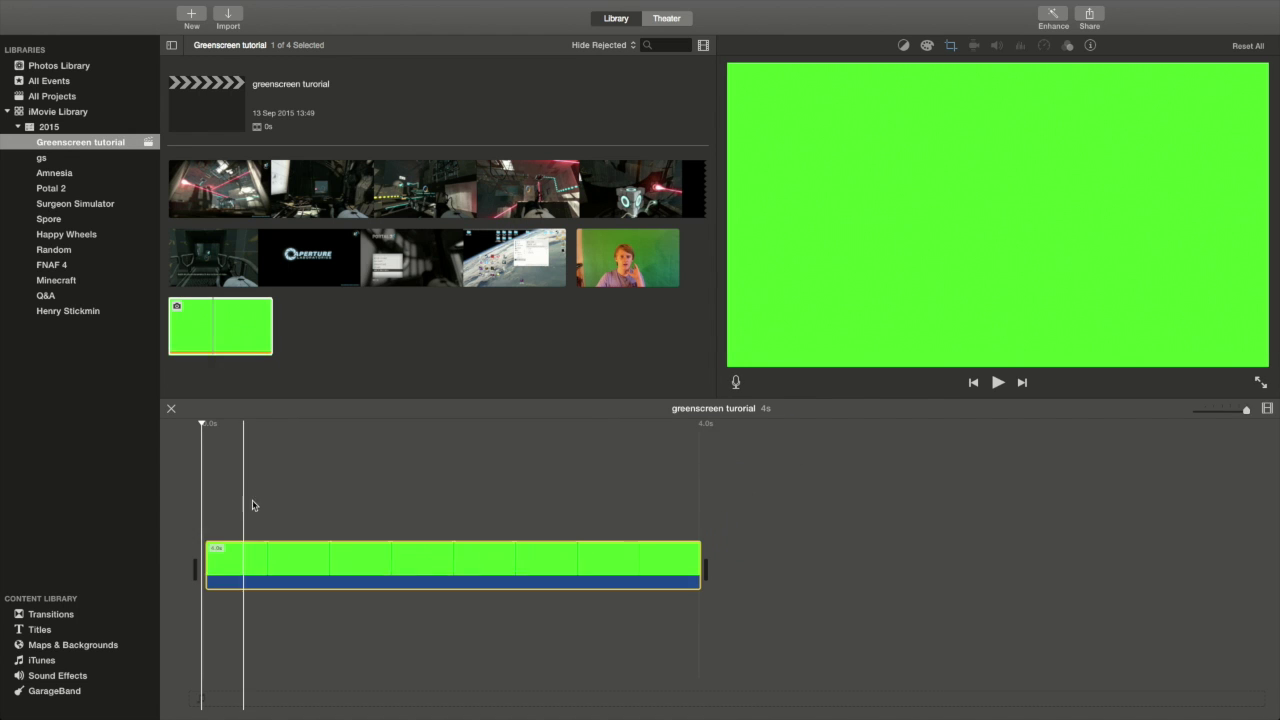
# Overlay the green-screen camera clip above the green image from its start and extend the image to about 44.7 s.
pyautogui.click(638, 262)
pyautogui.moveTo(616, 263); pyautogui.dragTo(283, 505)
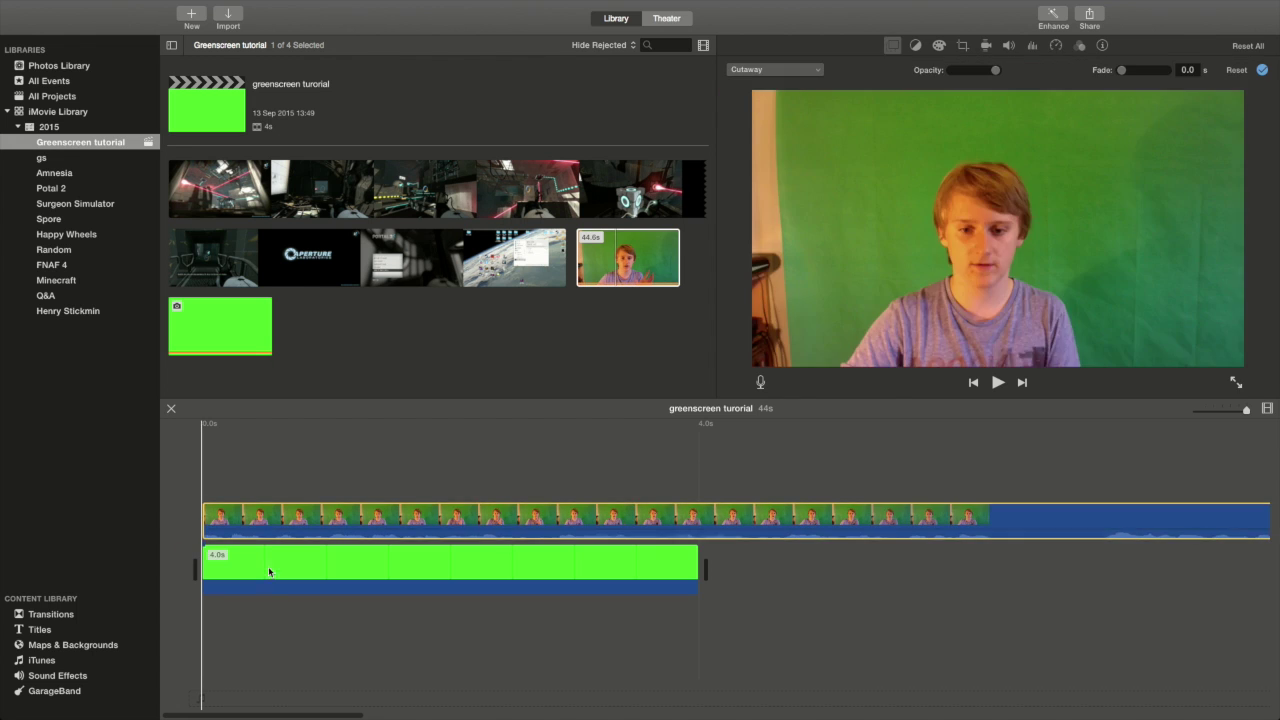
pyautogui.click(330, 545)
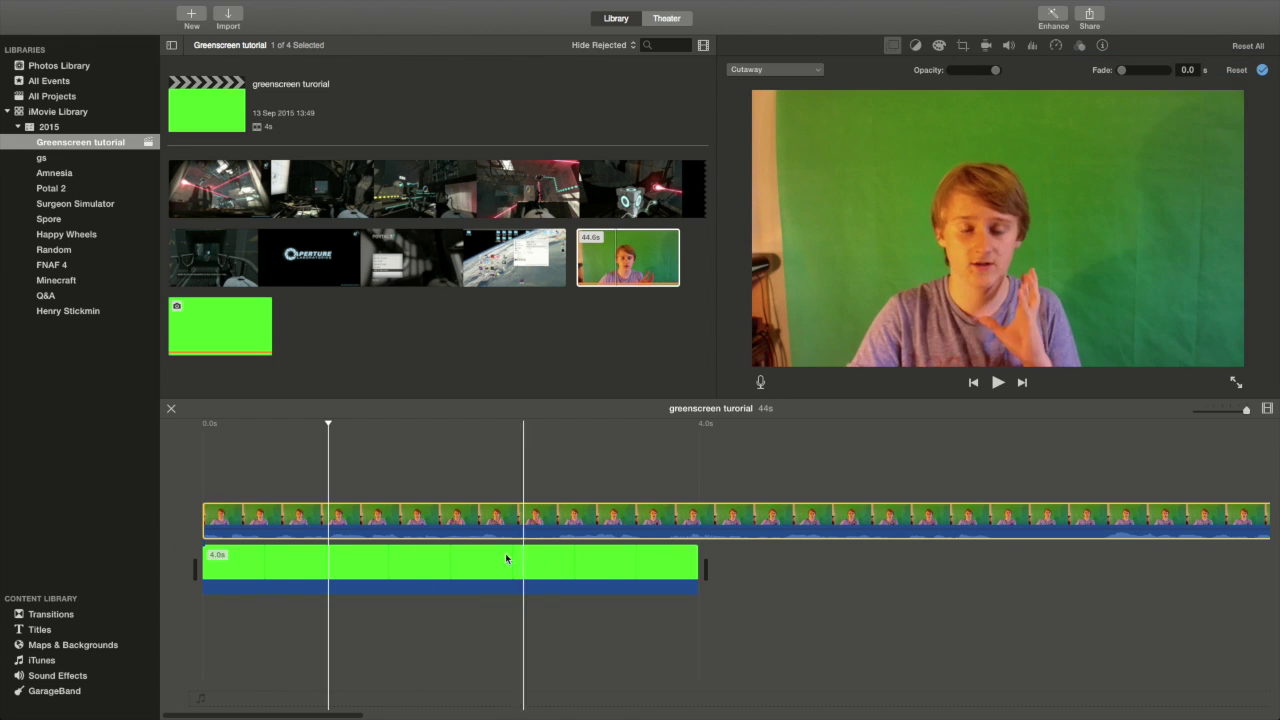
pyautogui.click(1221, 411)
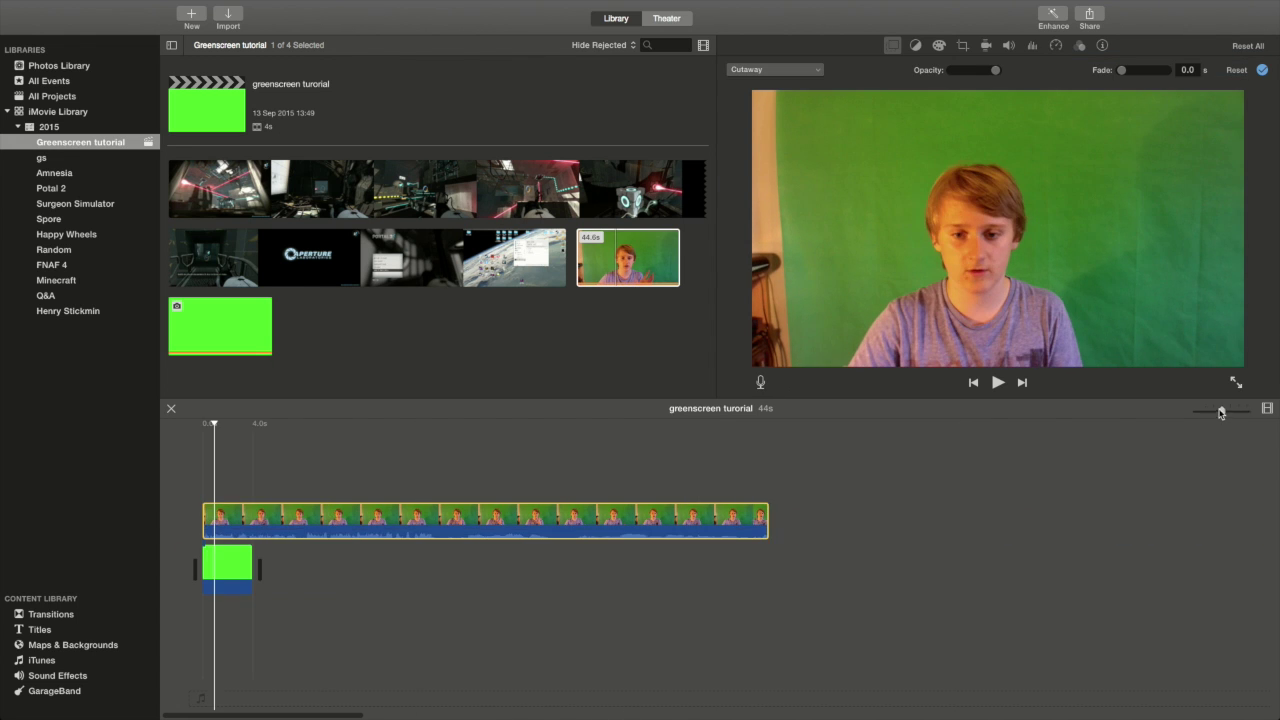
pyautogui.moveTo(251, 568); pyautogui.dragTo(770, 553)
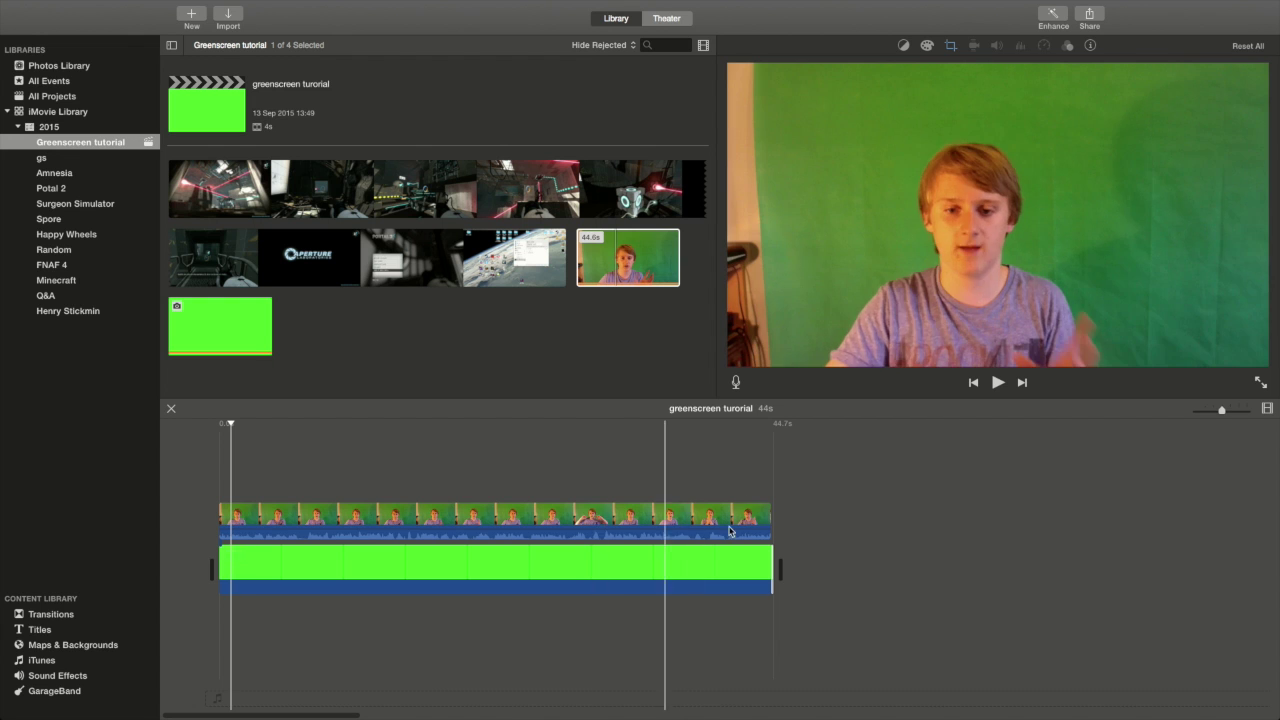
pyautogui.click(442, 517)
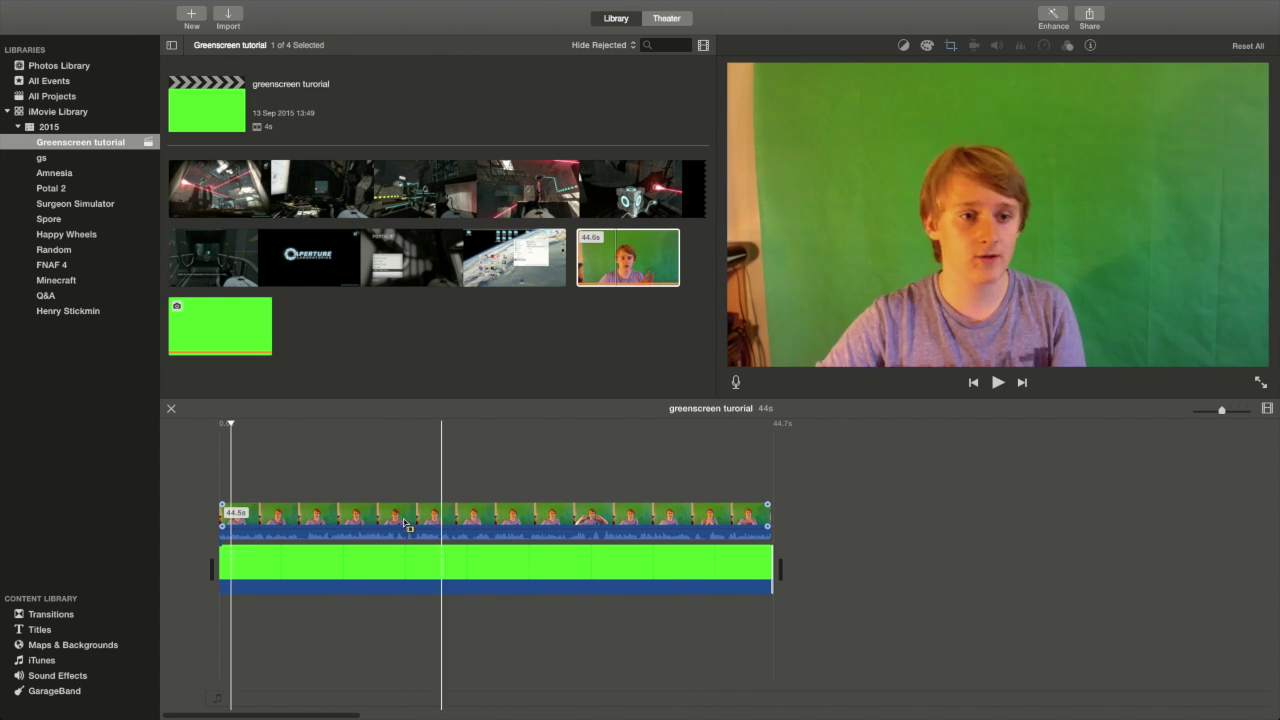
# Set the camera clip's overlay to Picture in Picture and place it in the lower-left corner of the green background.
pyautogui.click(381, 563)
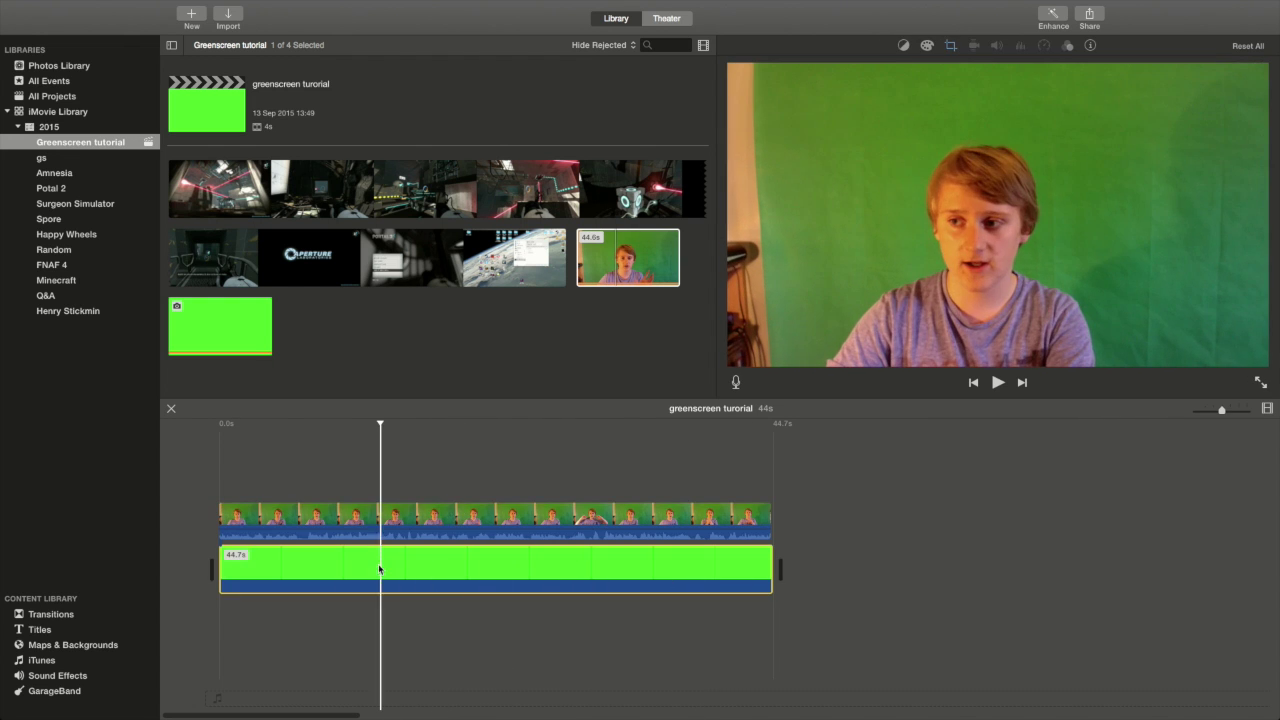
pyautogui.click(364, 517)
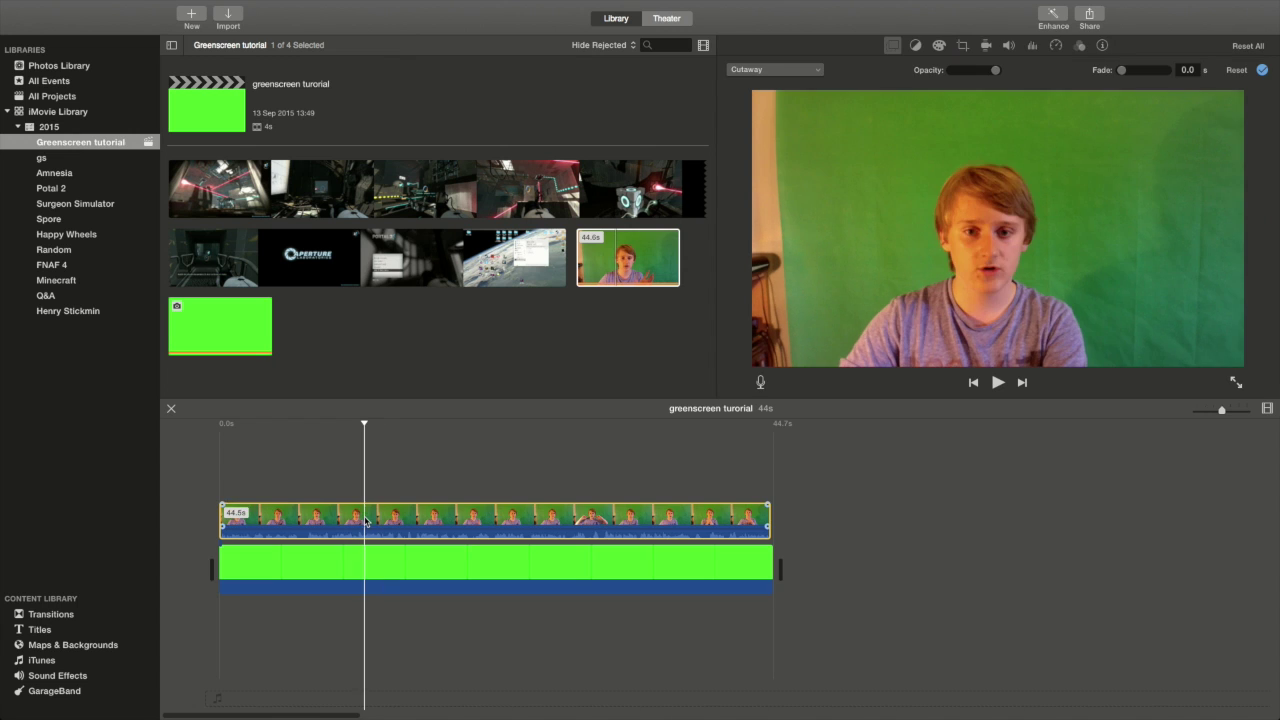
pyautogui.click(801, 67)
pyautogui.click(775, 118)
pyautogui.moveTo(1140, 154); pyautogui.dragTo(833, 322)
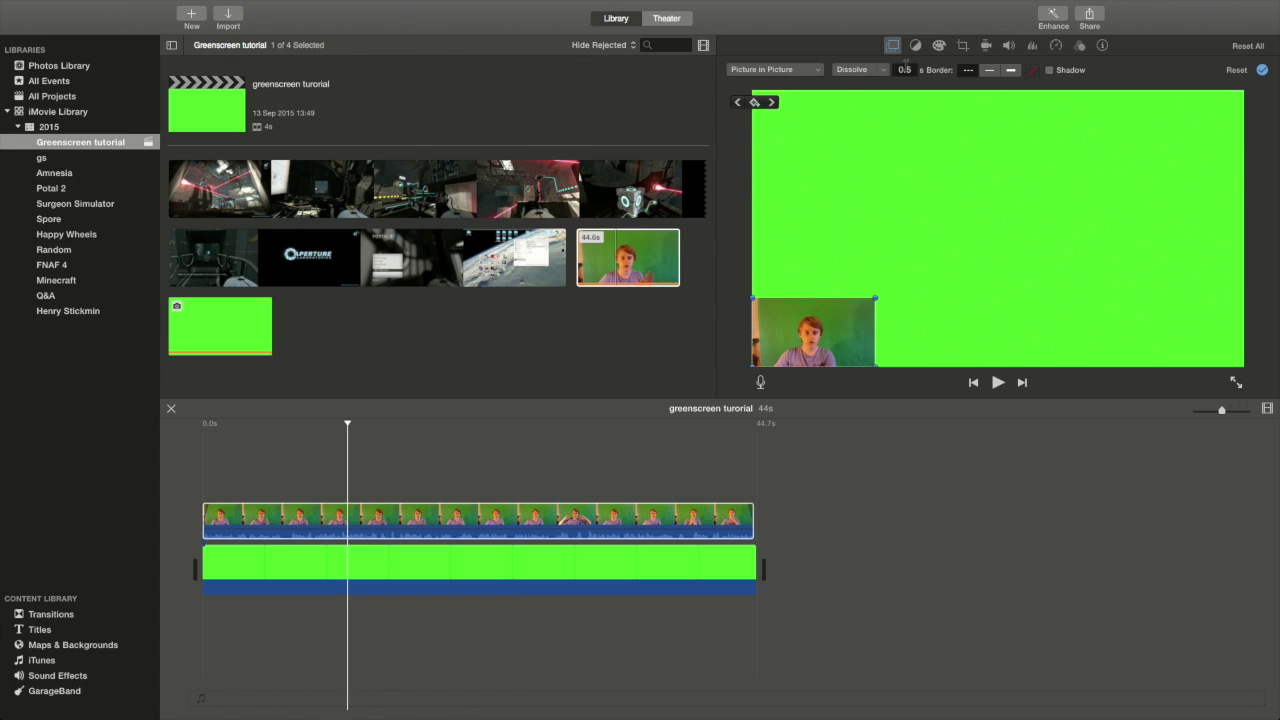
# Crop the camera clip to fill with a smaller frame centred around the person, cutting off the edges beyond the green screen.
pyautogui.click(962, 46)
pyautogui.click(764, 72)
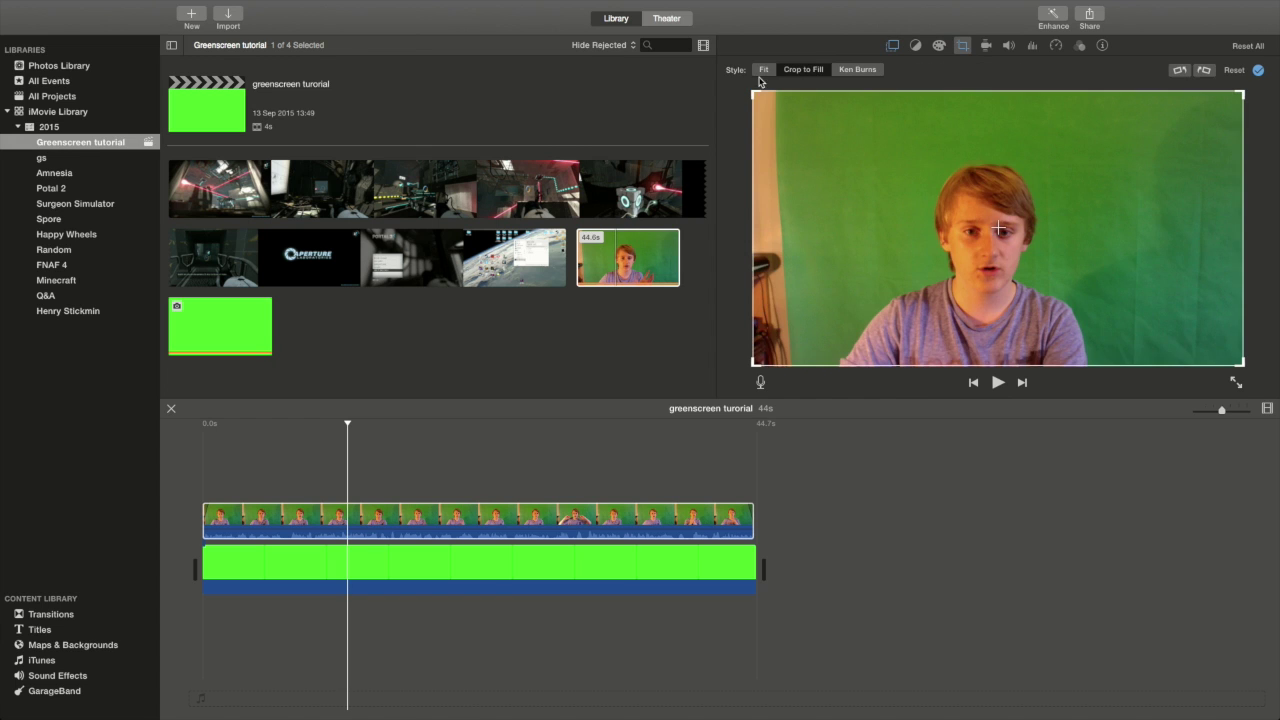
pyautogui.moveTo(755, 92); pyautogui.dragTo(826, 131)
pyautogui.moveTo(1030, 240); pyautogui.dragTo(992, 240)
# Set the green background image's crop style to Fit instead of Ken Burns.
pyautogui.click(234, 562)
pyautogui.click(203, 562)
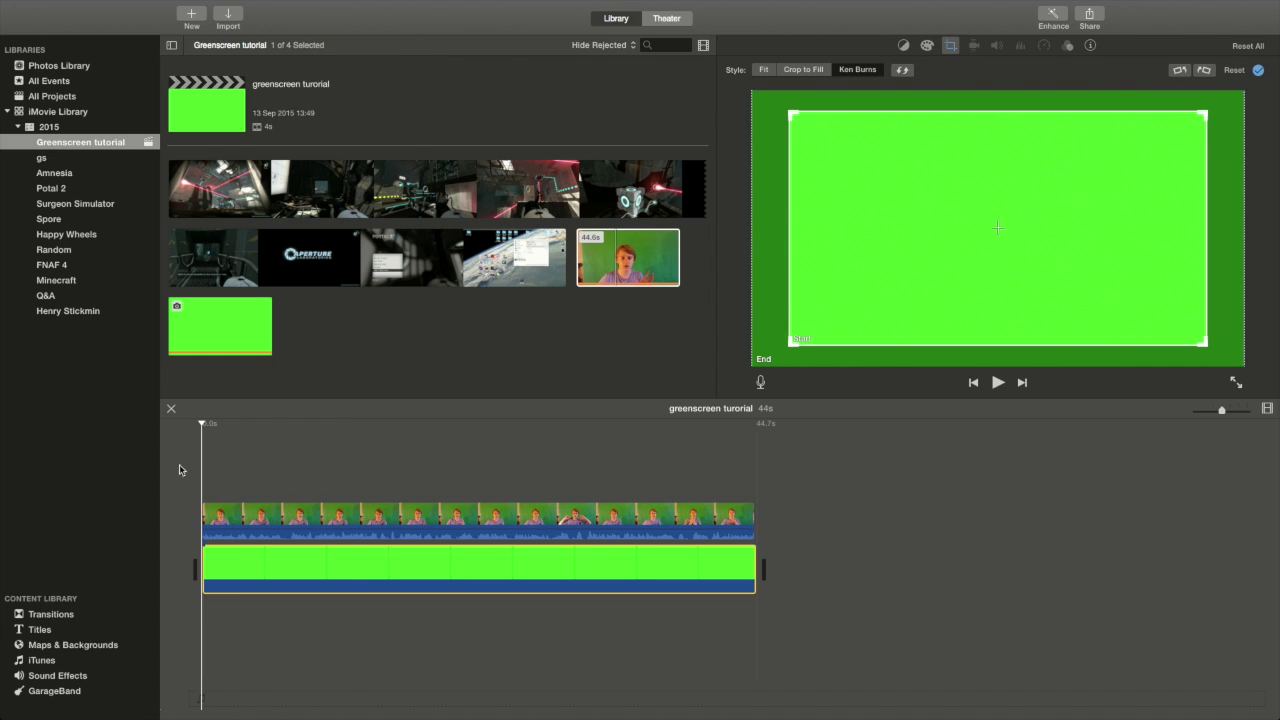
pyautogui.click(765, 69)
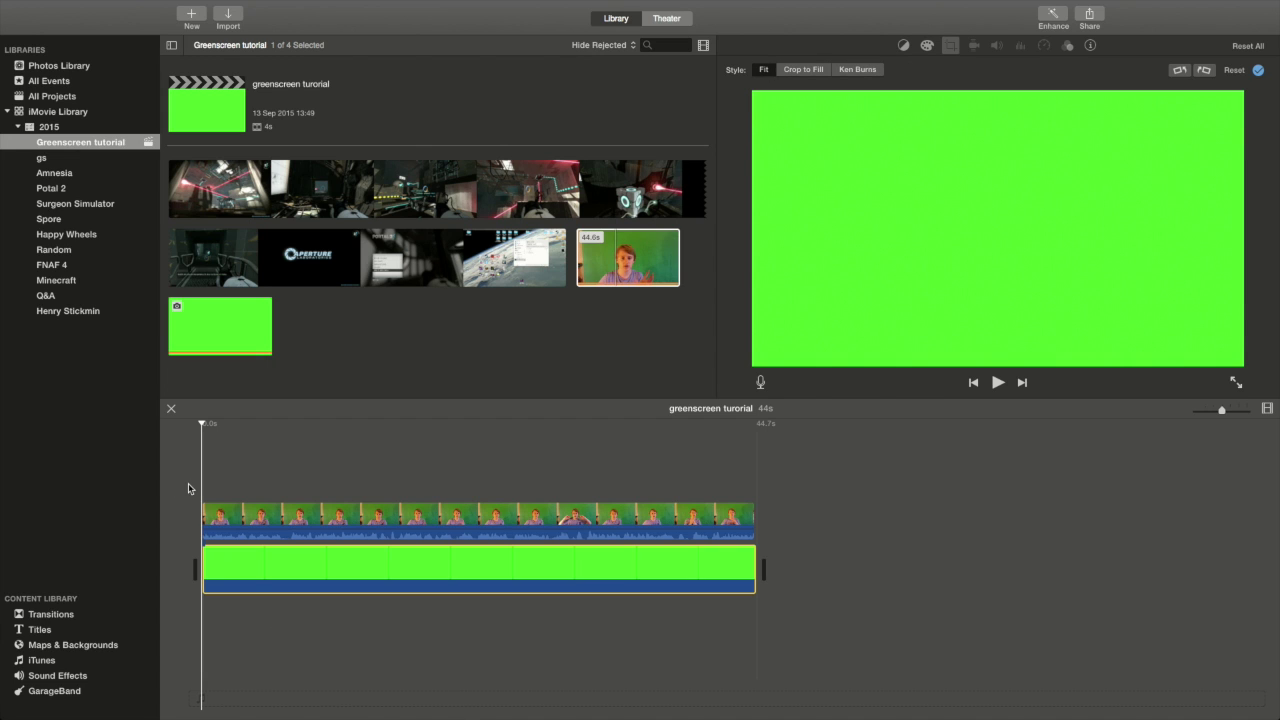
# Play parts of the timeline near the start and near the end to check the camera inset over the green background.
pyautogui.press('space')
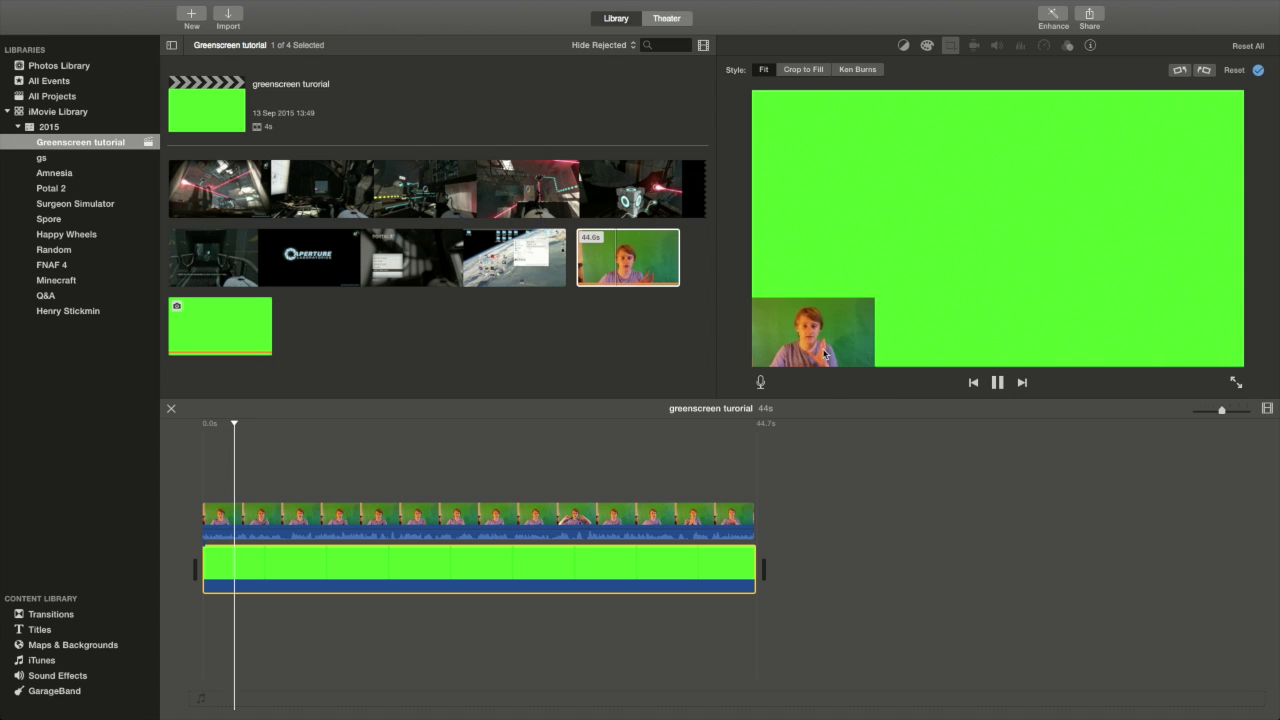
pyautogui.press('space')
pyautogui.click(278, 500)
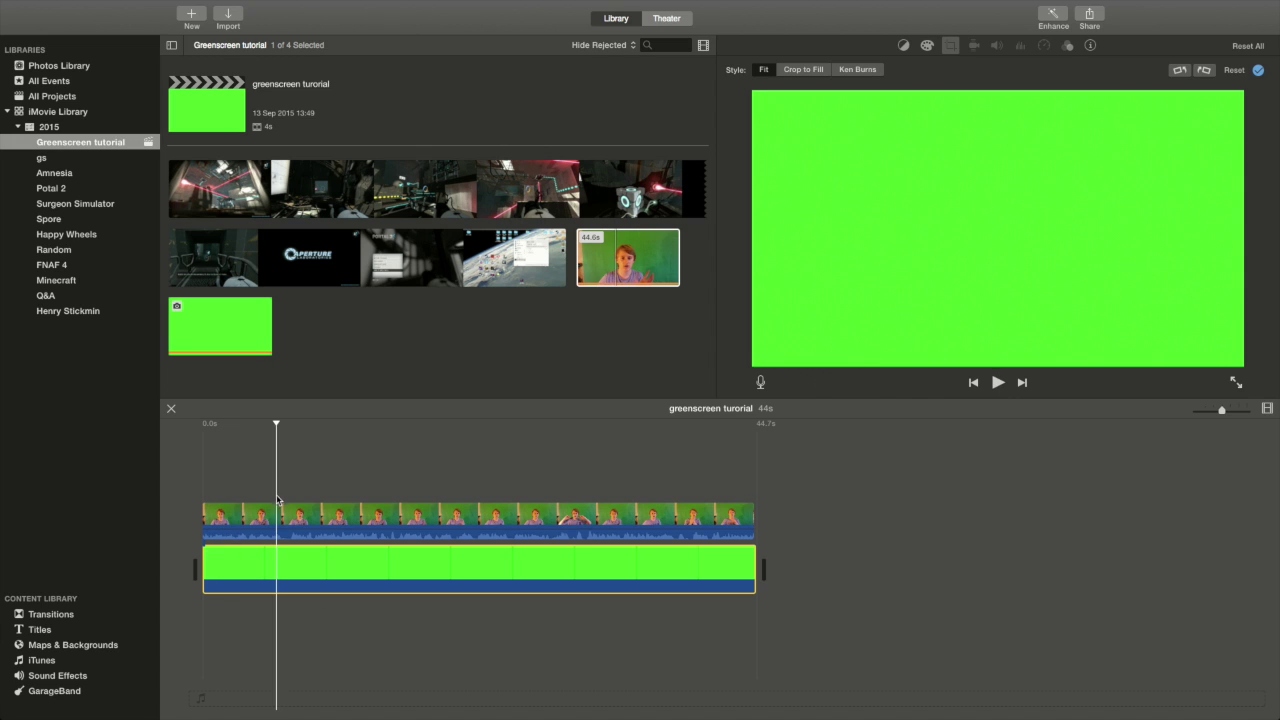
pyautogui.click(556, 503)
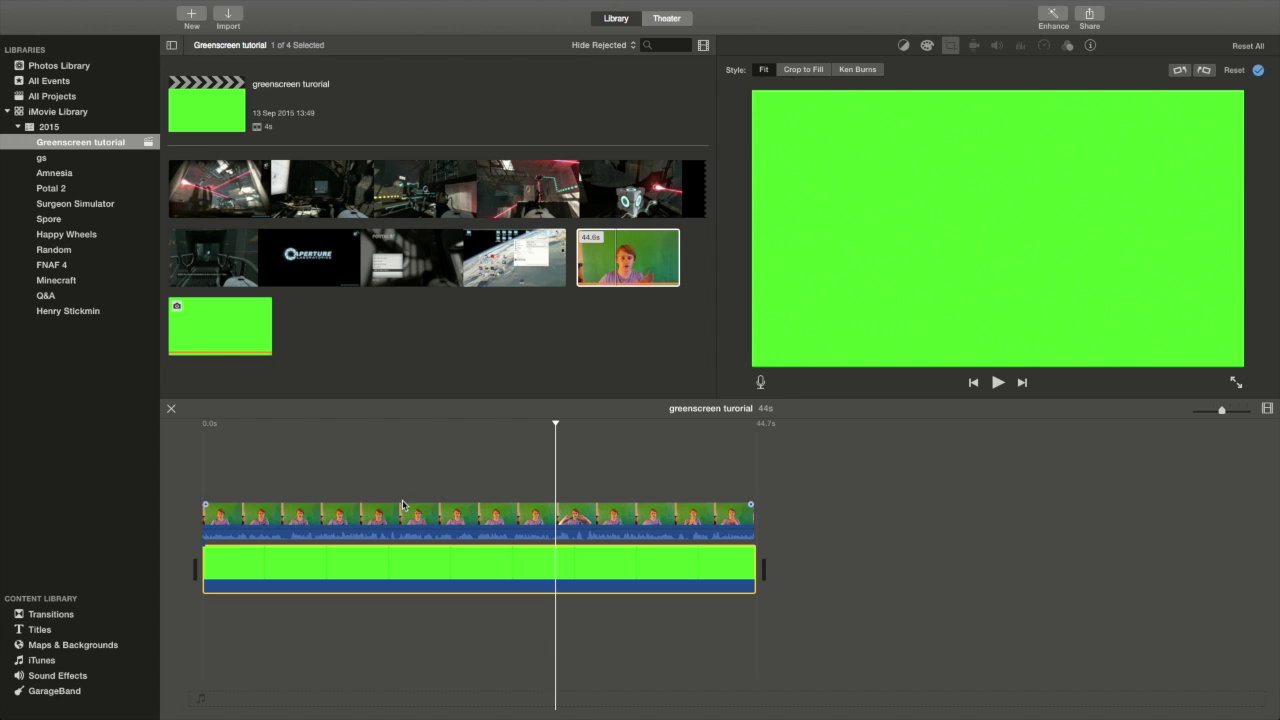
pyautogui.press('space')
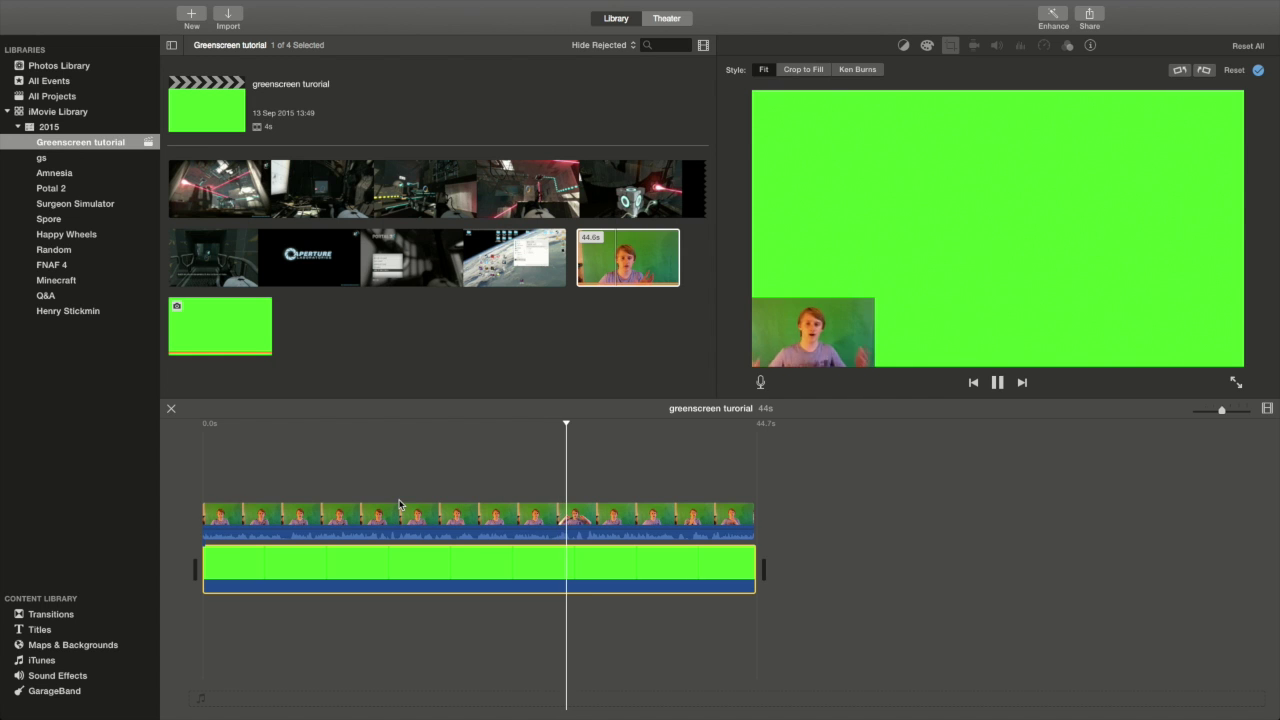
pyautogui.press('space')
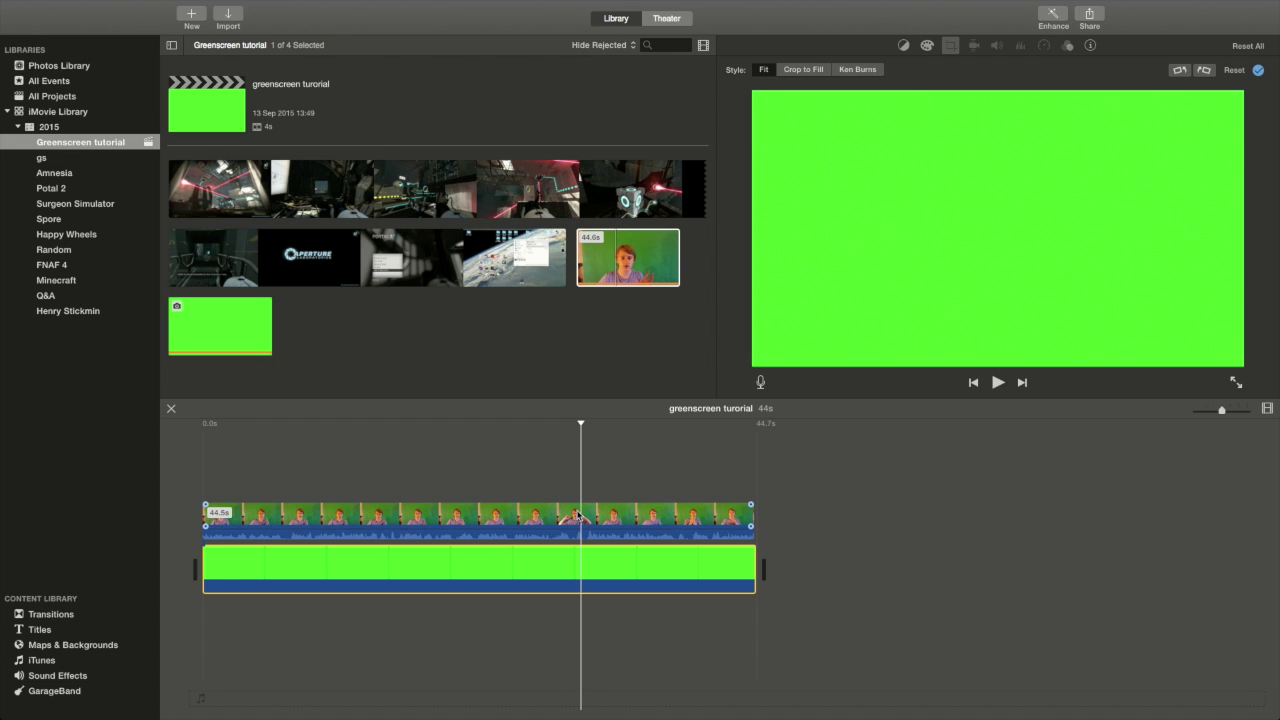
pyautogui.click(1090, 14)
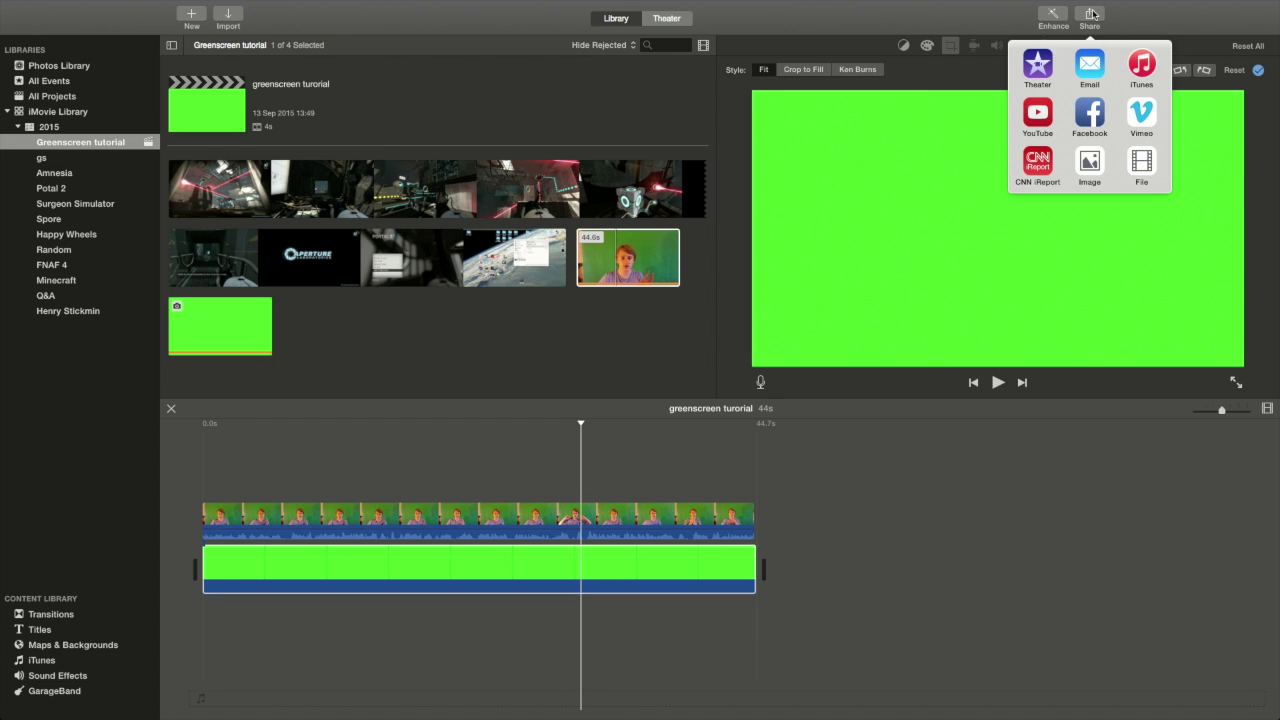
pyautogui.click(1148, 165)
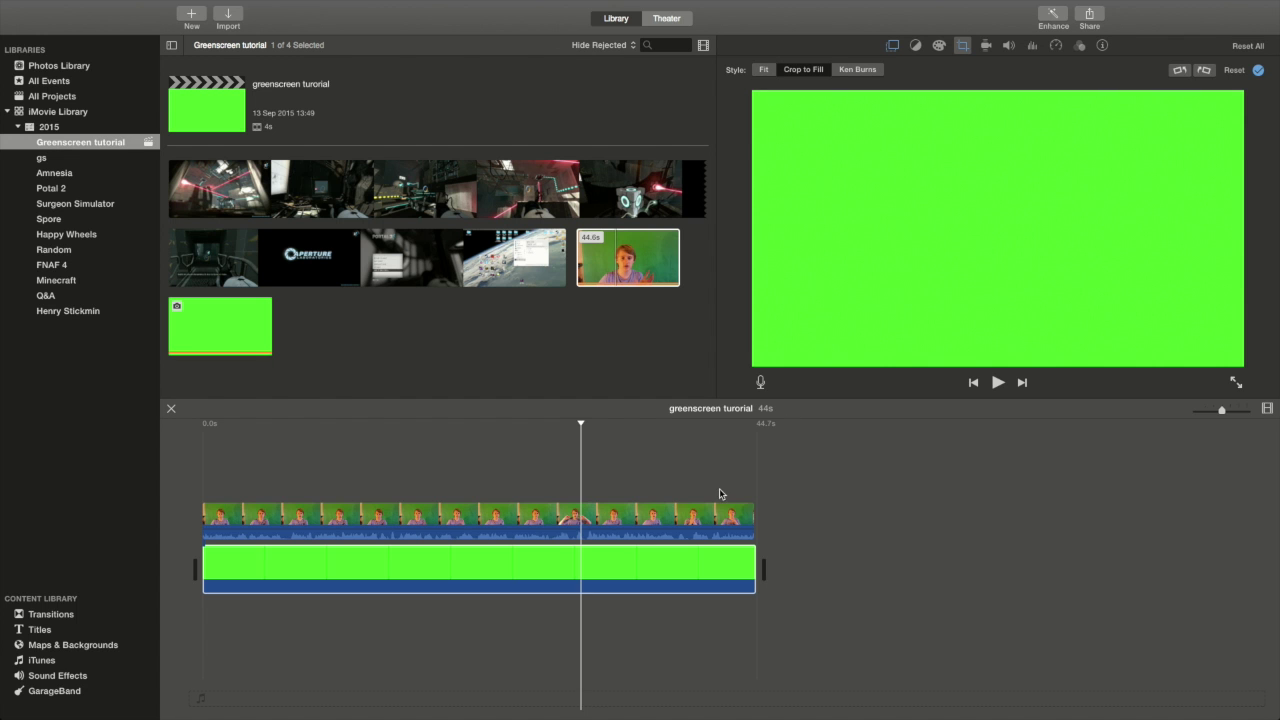
pyautogui.click(712, 421)
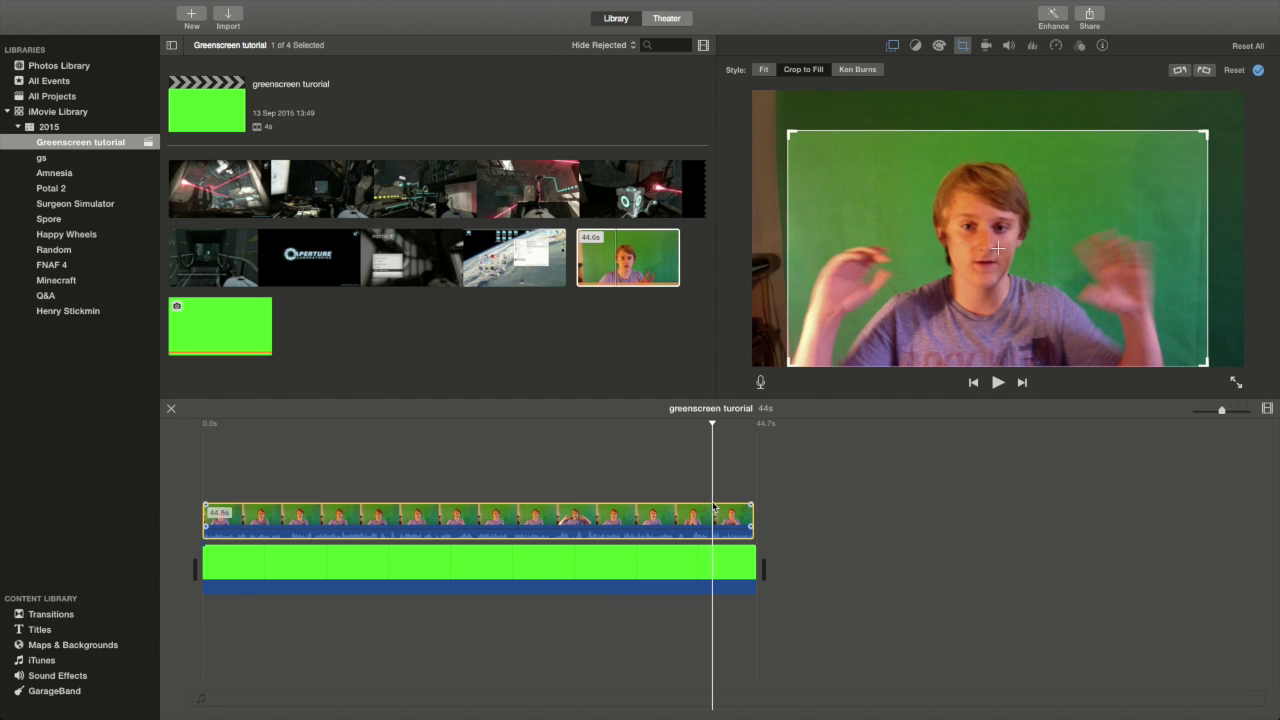
pyautogui.click(745, 570)
pyautogui.click(614, 683)
pyautogui.click(453, 528)
pyautogui.click(855, 451)
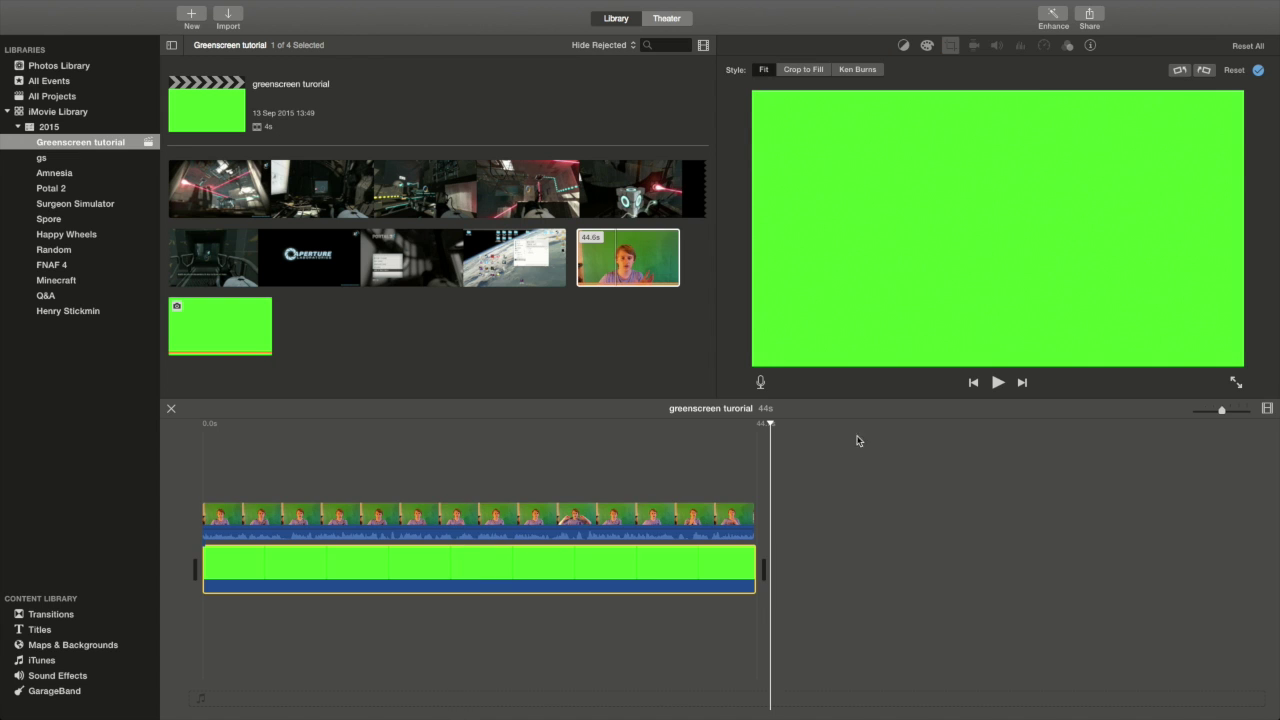
pyautogui.click(682, 520)
pyautogui.click(845, 488)
pyautogui.click(616, 488)
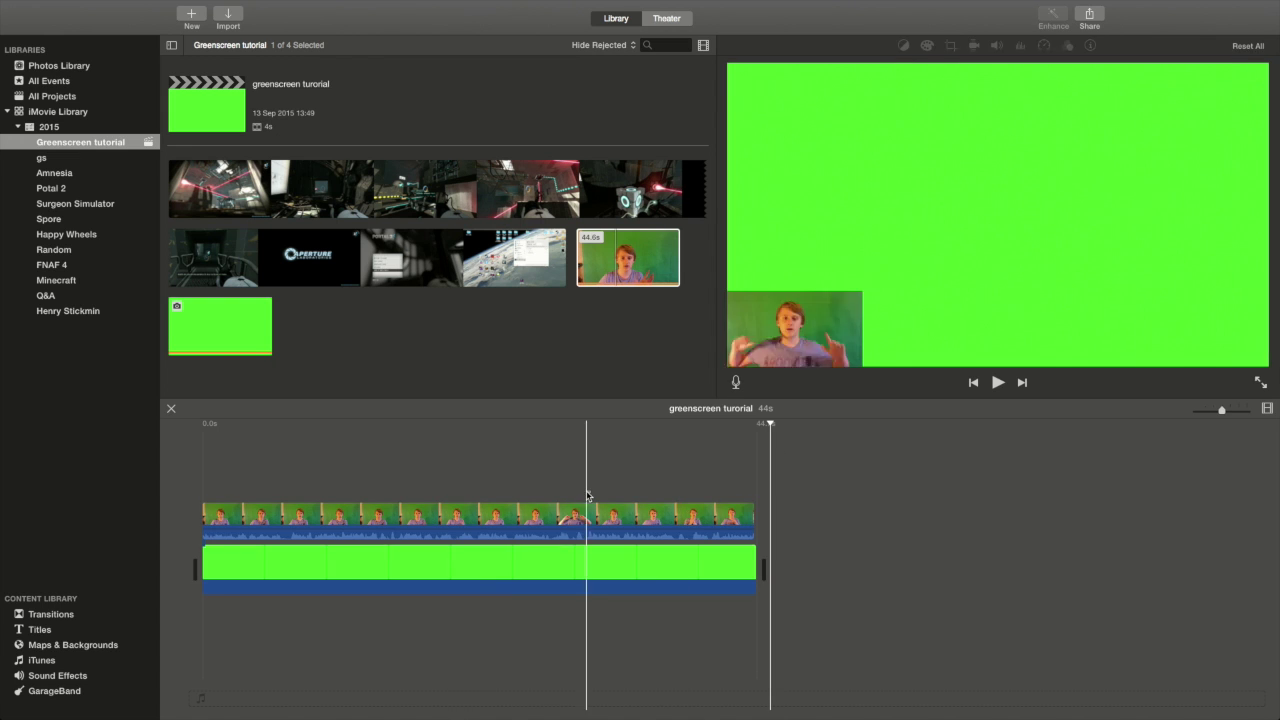
# Export the project as a video file at 1280 x 720 and medium quality, saved as "greenscreen turorial" on the Desktop.
pyautogui.click(1088, 20)
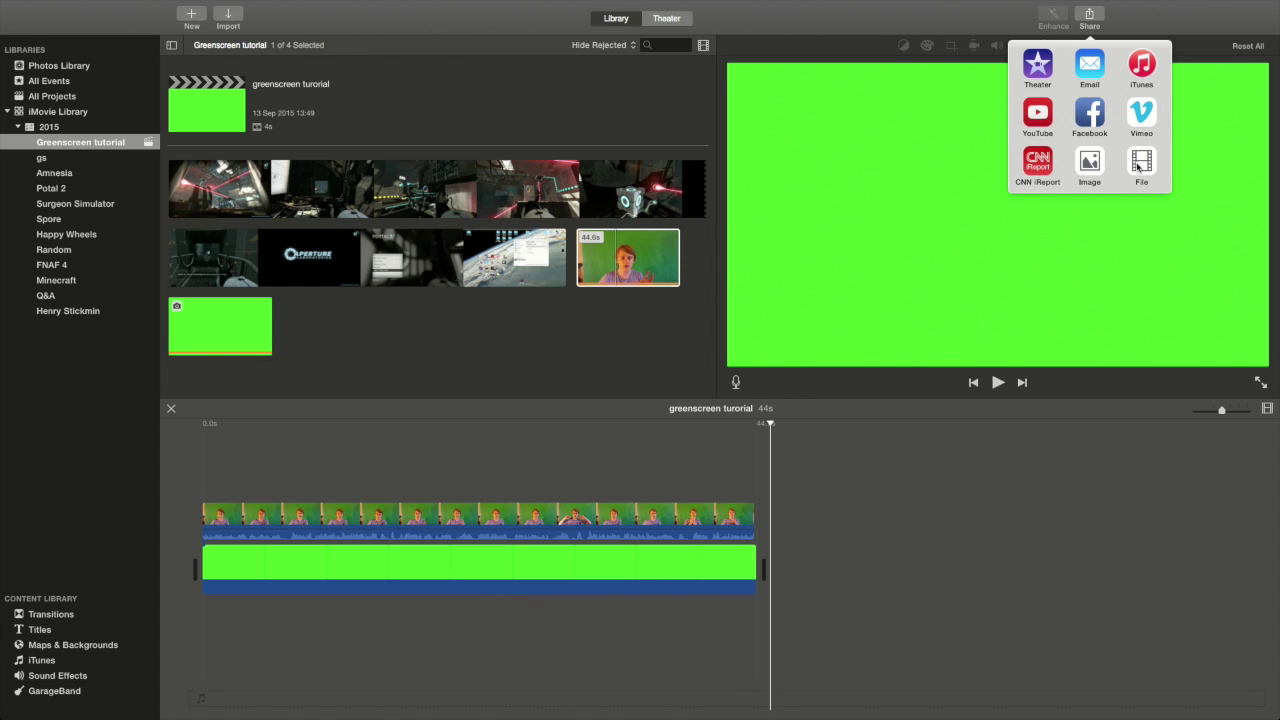
pyautogui.click(1141, 162)
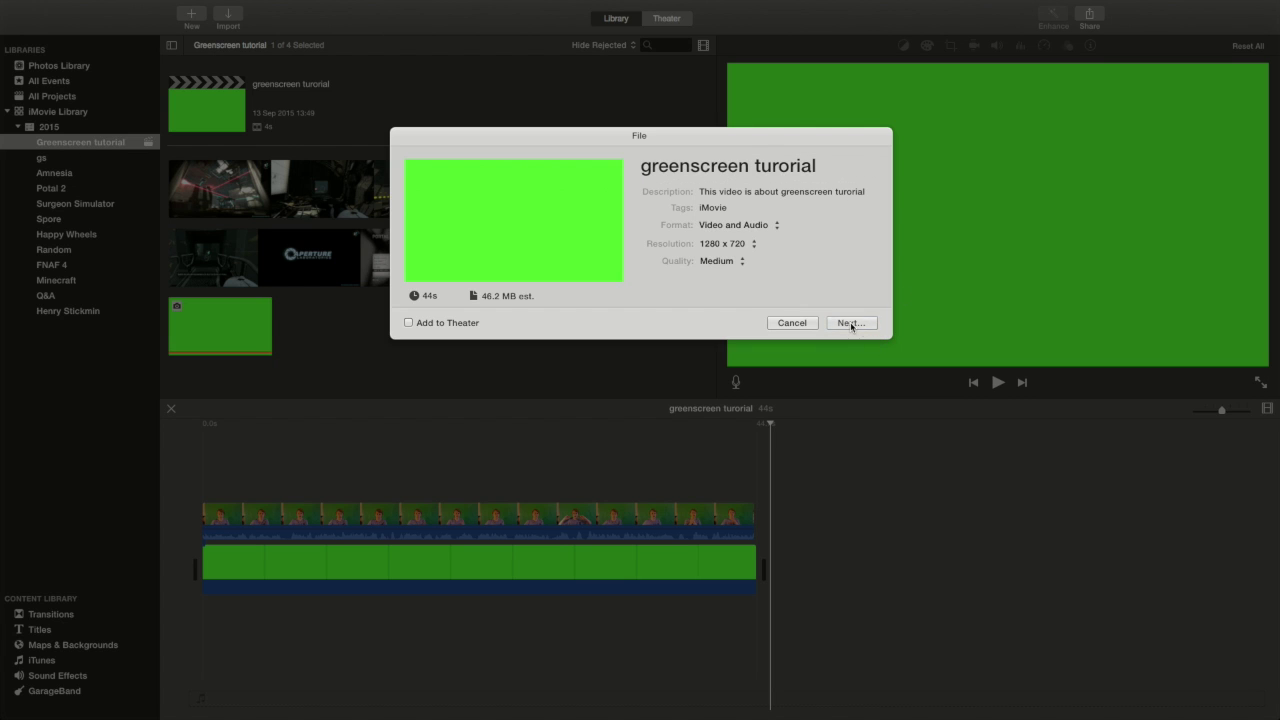
pyautogui.click(758, 244)
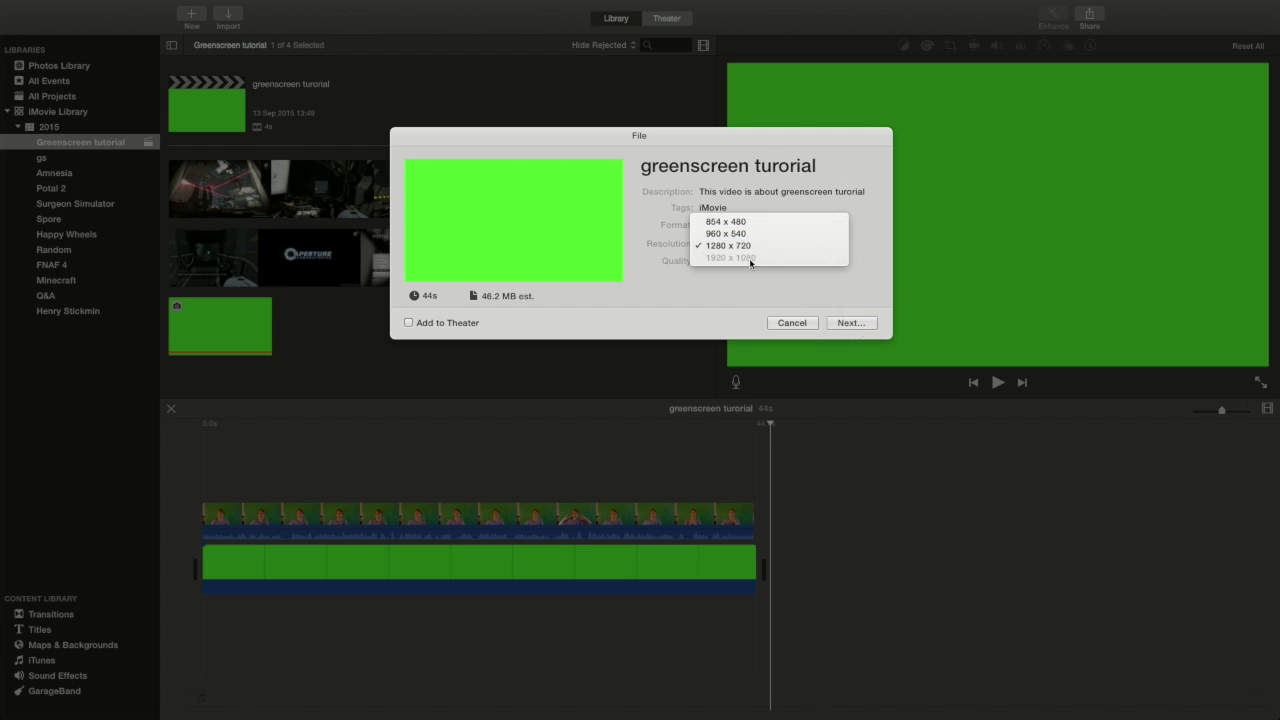
pyautogui.click(735, 245)
pyautogui.click(852, 323)
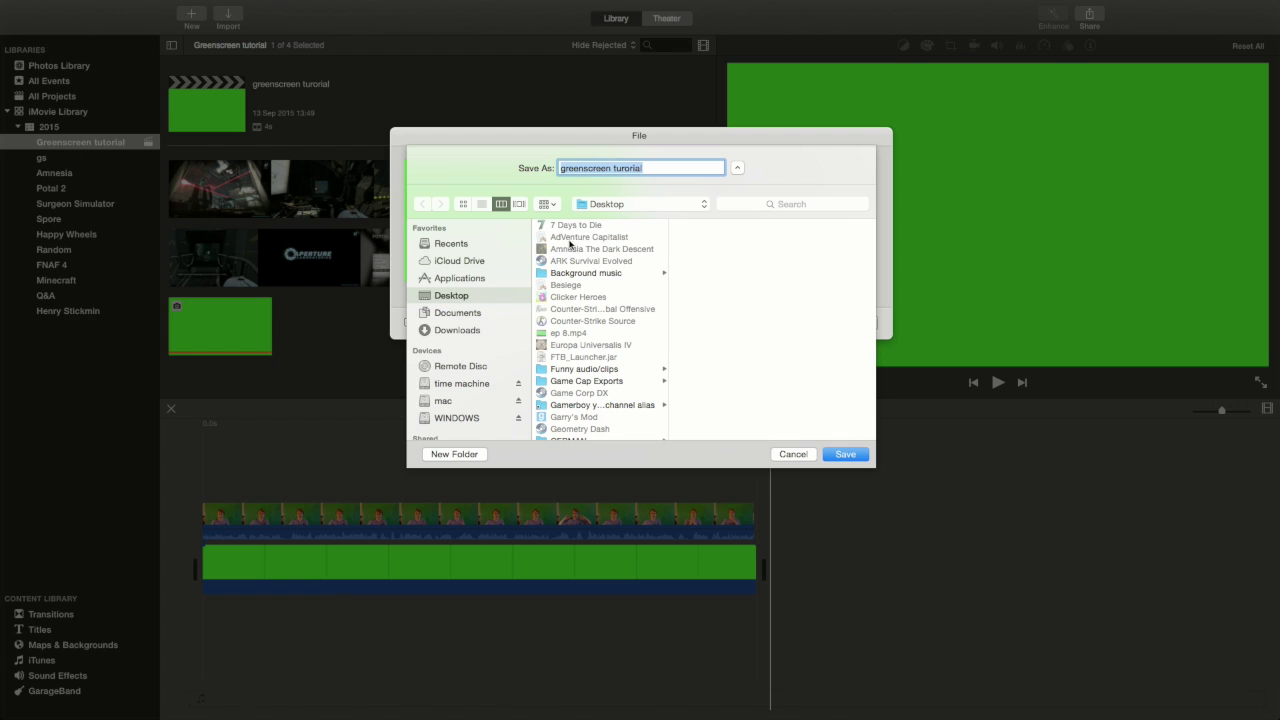
pyautogui.click(844, 454)
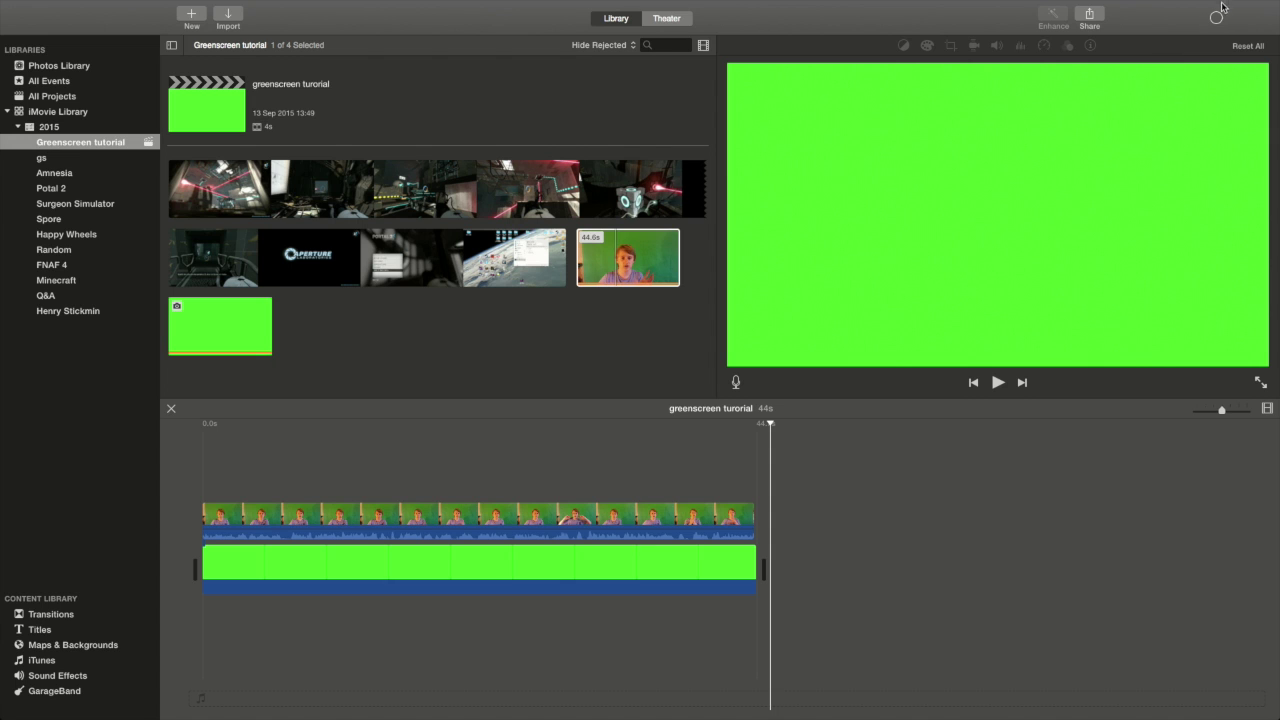
# Check the export's progress and look for the exported video file on the desktop.
pyautogui.moveTo(695, 451); pyautogui.dragTo(408, 648)
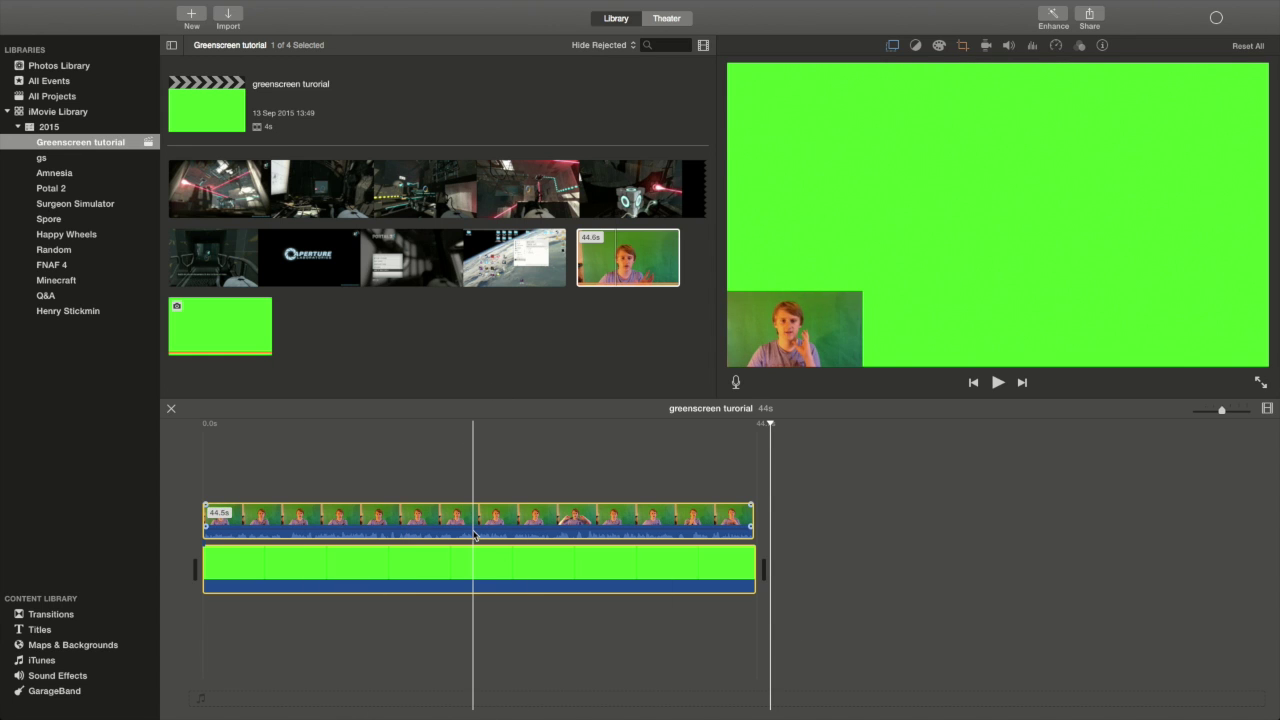
pyautogui.click(1216, 19)
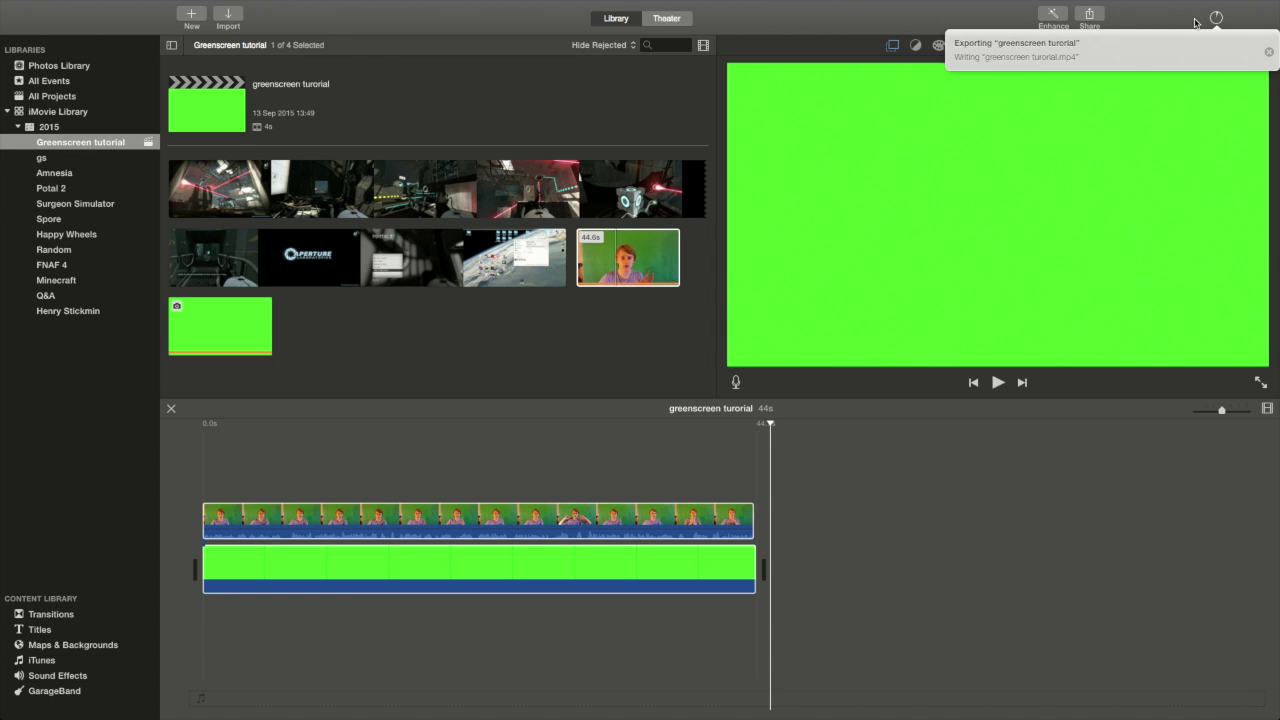
pyautogui.click(674, 241)
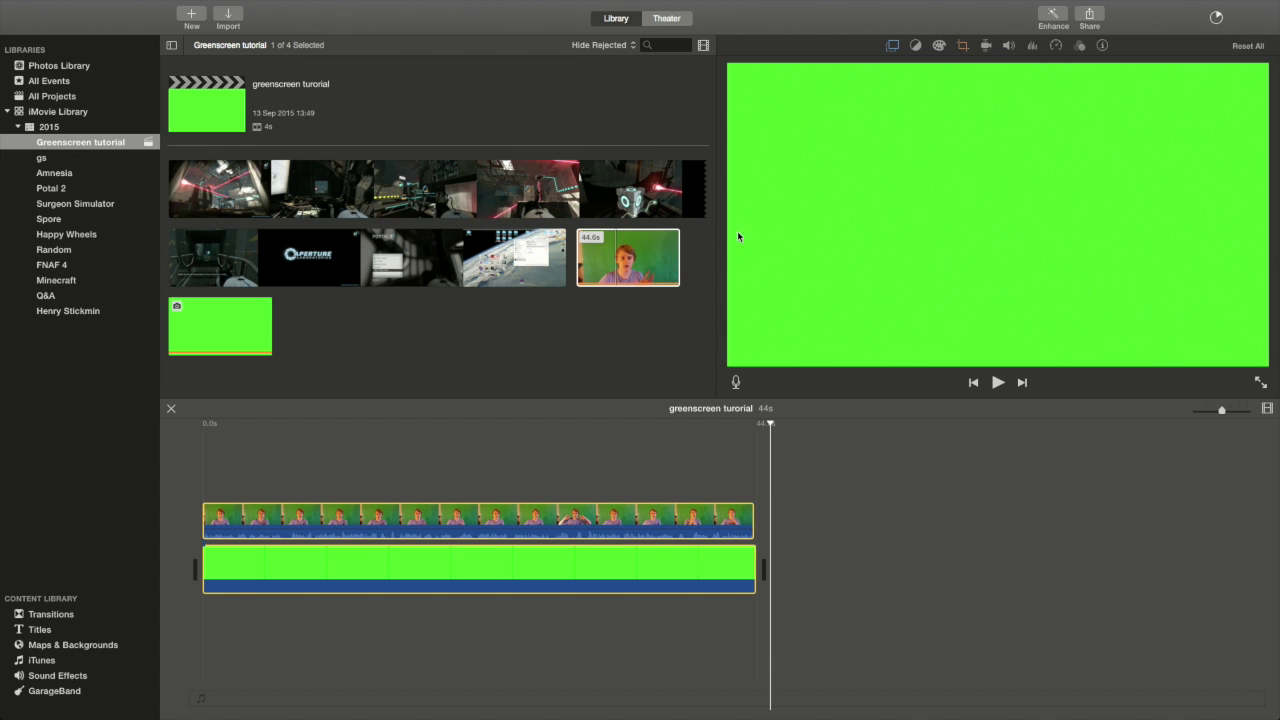
pyautogui.hotkey('ctrl', 'Left')
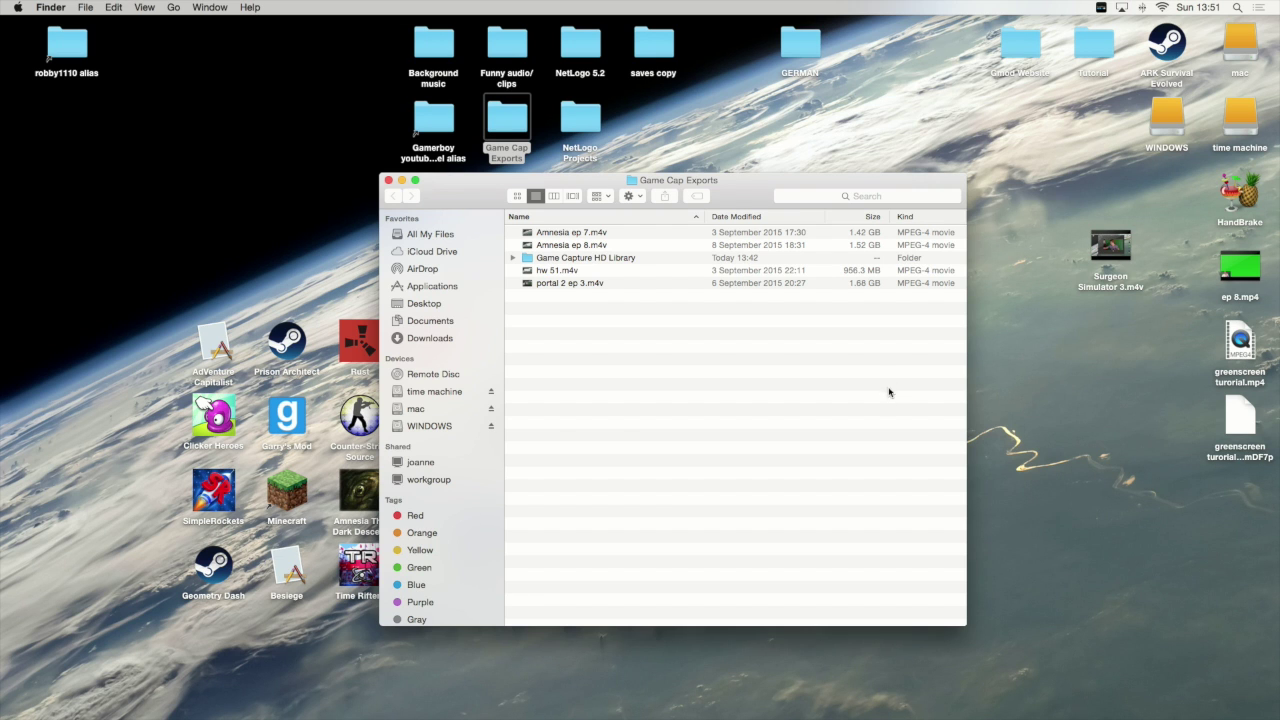
pyautogui.hotkey('ctrl', 'Right')
pyautogui.click(449, 356)
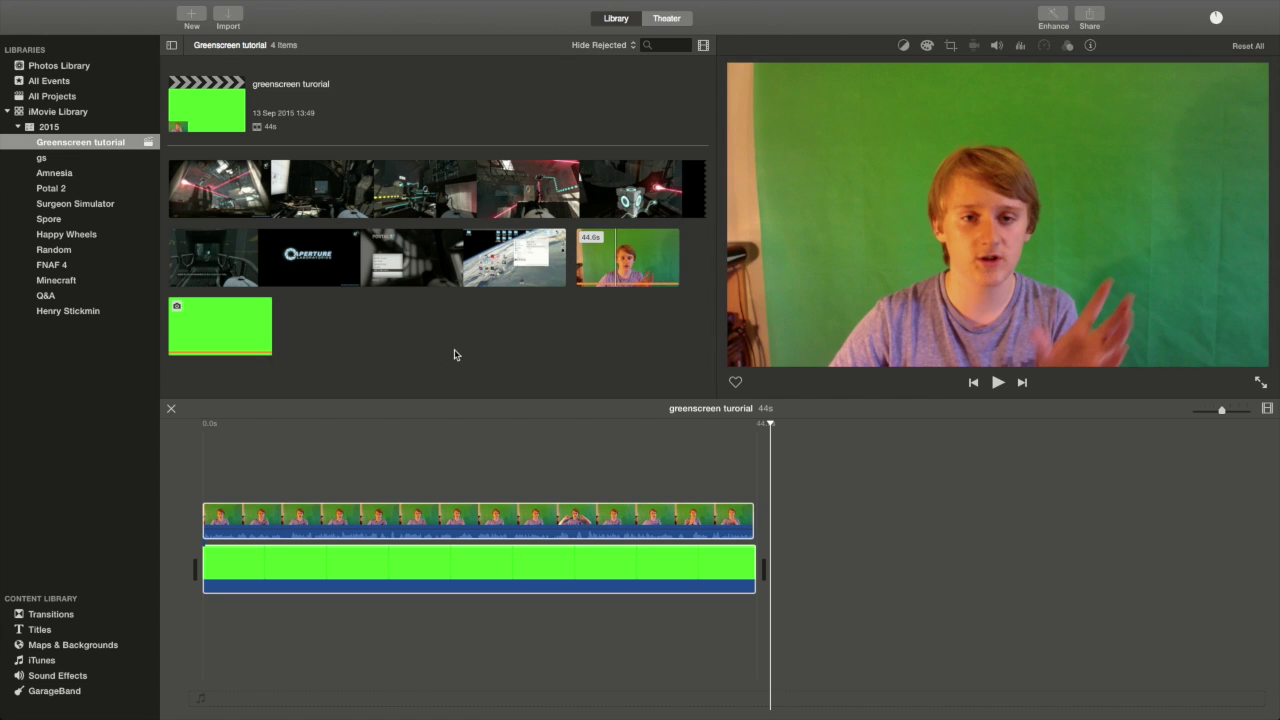
pyautogui.click(425, 571)
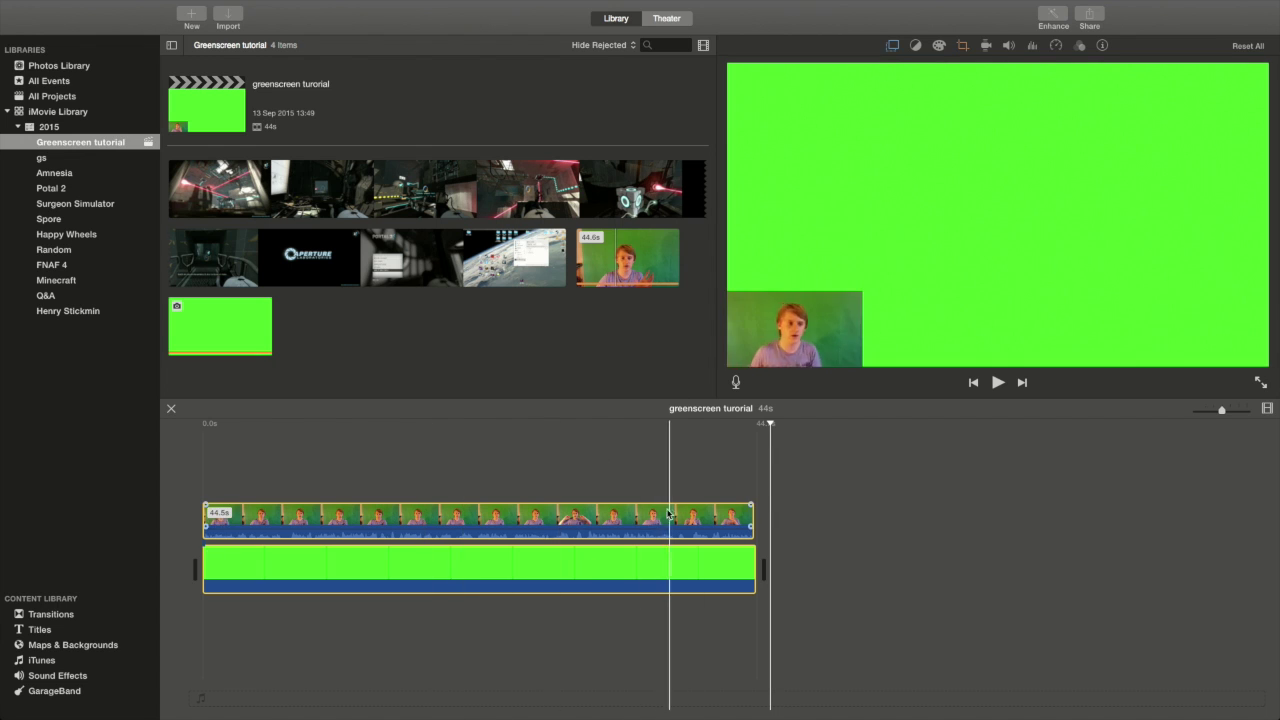
pyautogui.hotkey('ctrl', 'Left')
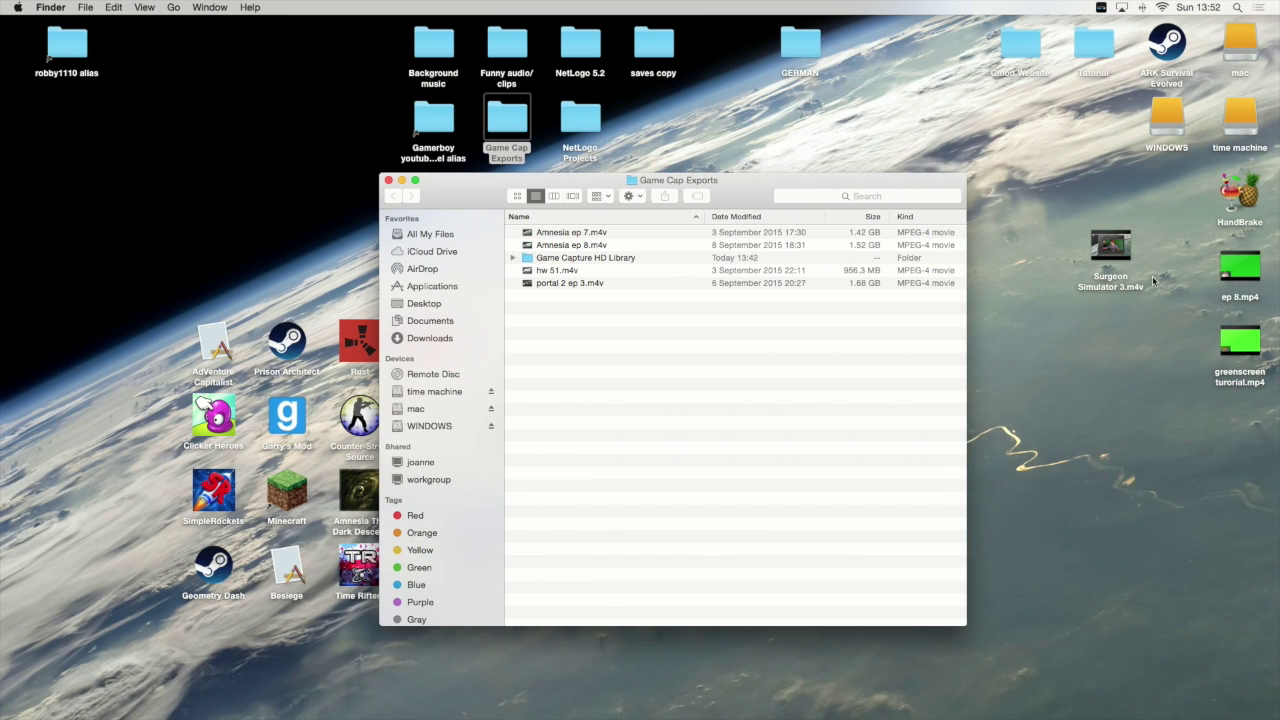
pyautogui.hotkey('ctrl', 'Right')
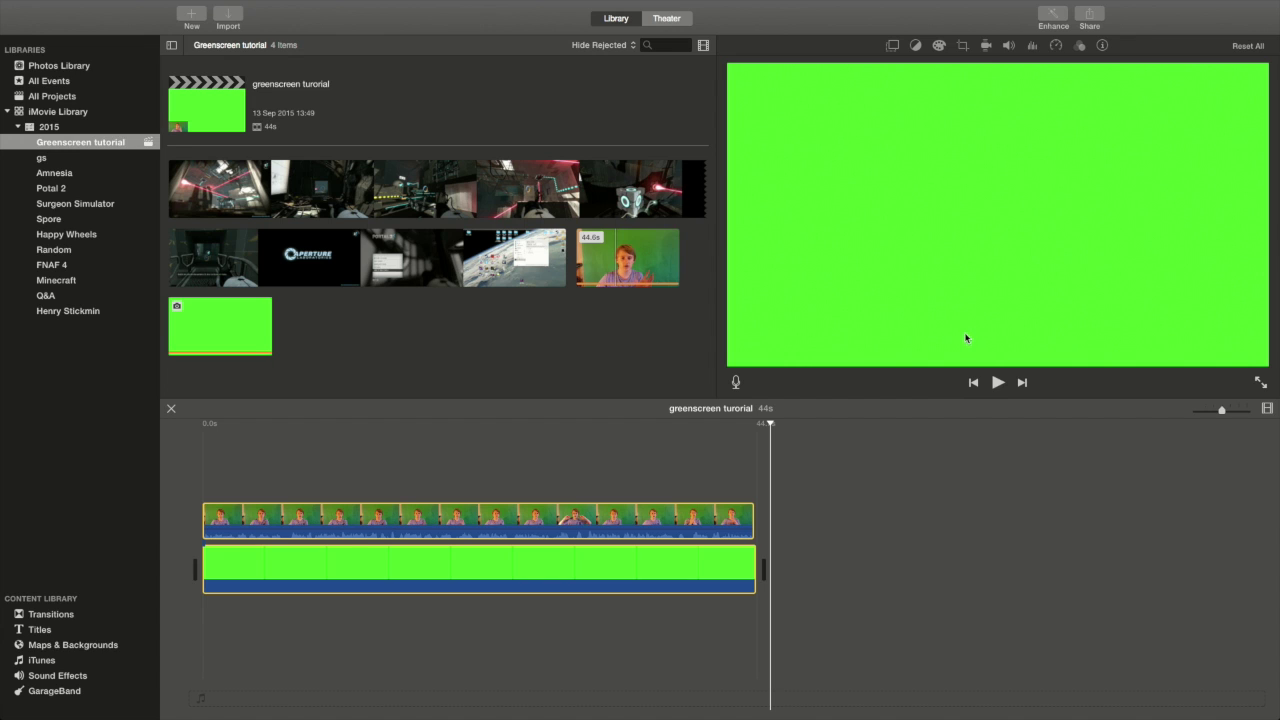
# Add the exported "greenscreen turorial.mp4" from the desktop to the Greenscreen tutorial event in iMovie.
pyautogui.hotkey('ctrl', 'Left')
pyautogui.click(1229, 344)
pyautogui.moveTo(1229, 344); pyautogui.dragTo(490, 285)
pyautogui.hotkey('ctrl', 'Right')
# Delete the imported green-background video from the event and undo the deletion.
pyautogui.moveTo(475, 496); pyautogui.dragTo(402, 546)
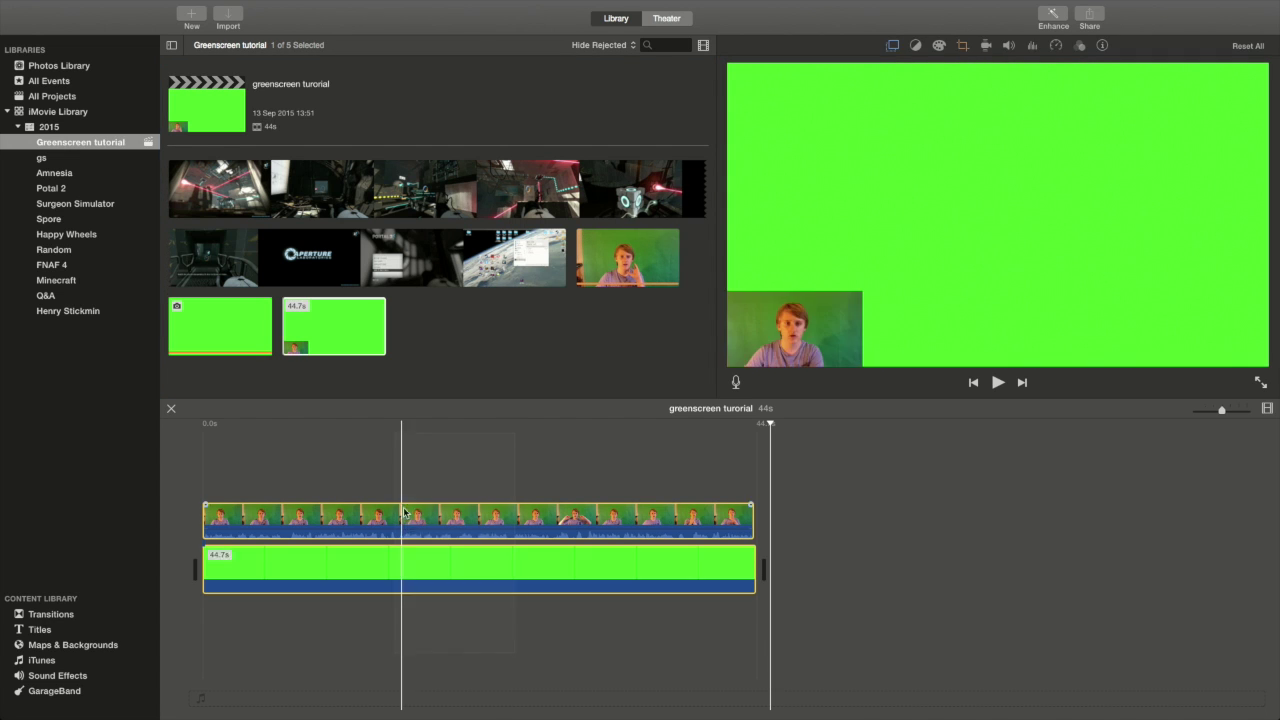
pyautogui.click(336, 330)
pyautogui.press('Delete')
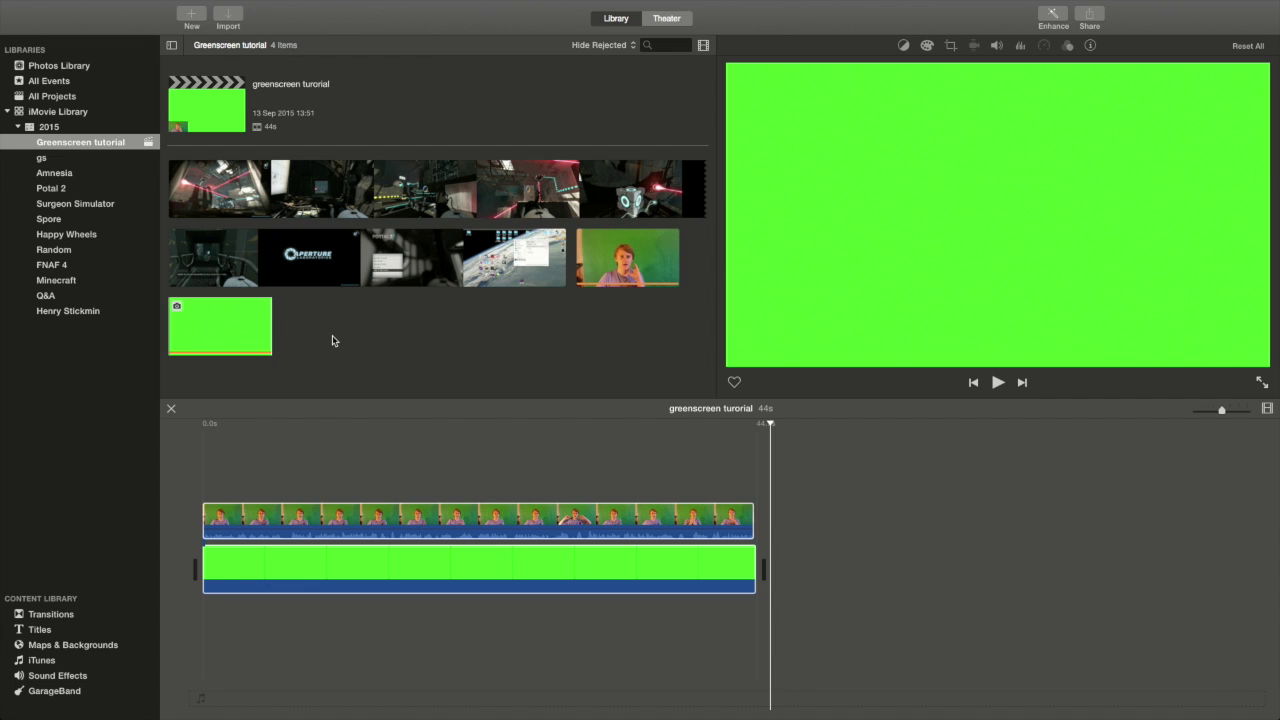
pyautogui.press('cmd+z')
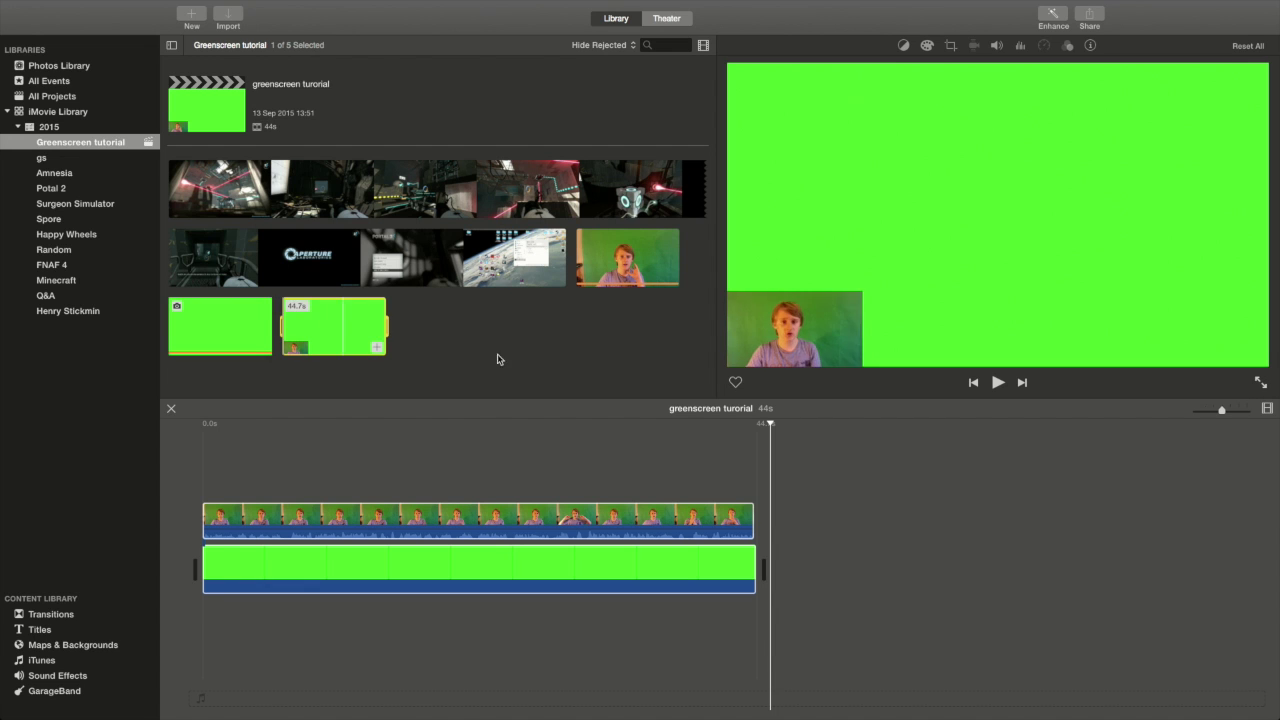
# Delete the camera clip and green image from the timeline and select the imported green-background video in the event.
pyautogui.moveTo(564, 445); pyautogui.dragTo(357, 491)
pyautogui.press('Delete')
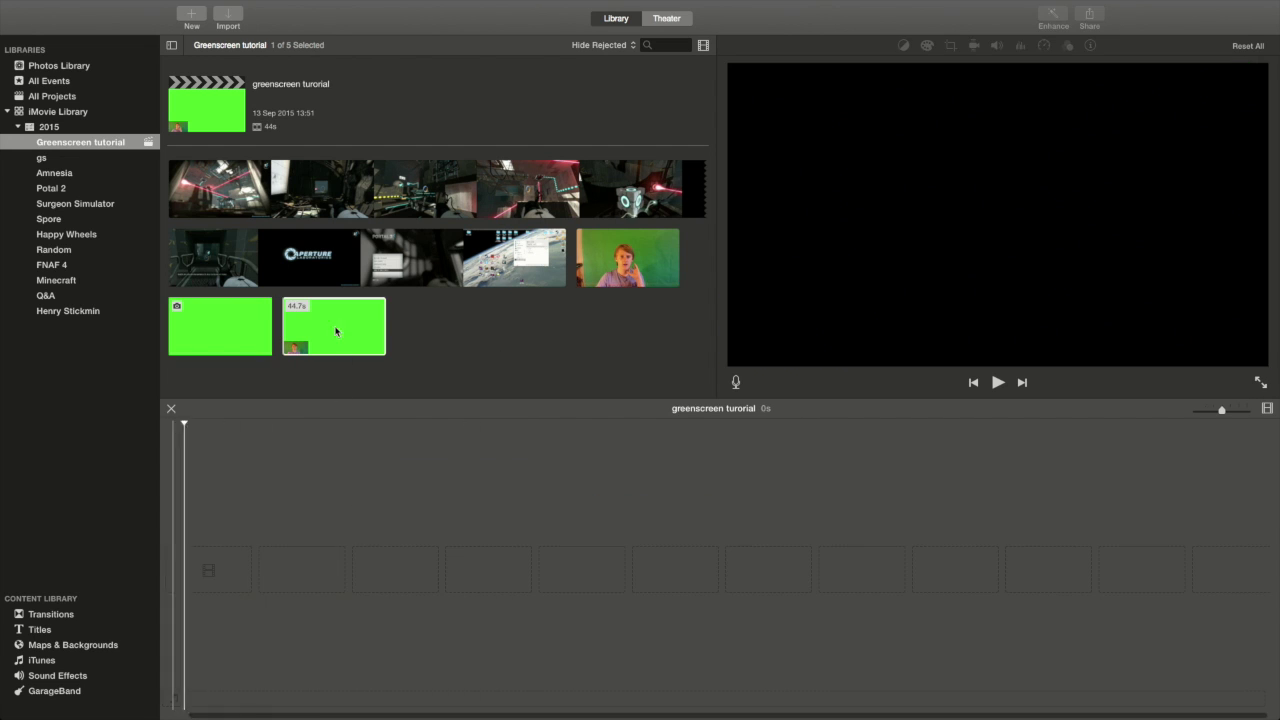
pyautogui.click(335, 331)
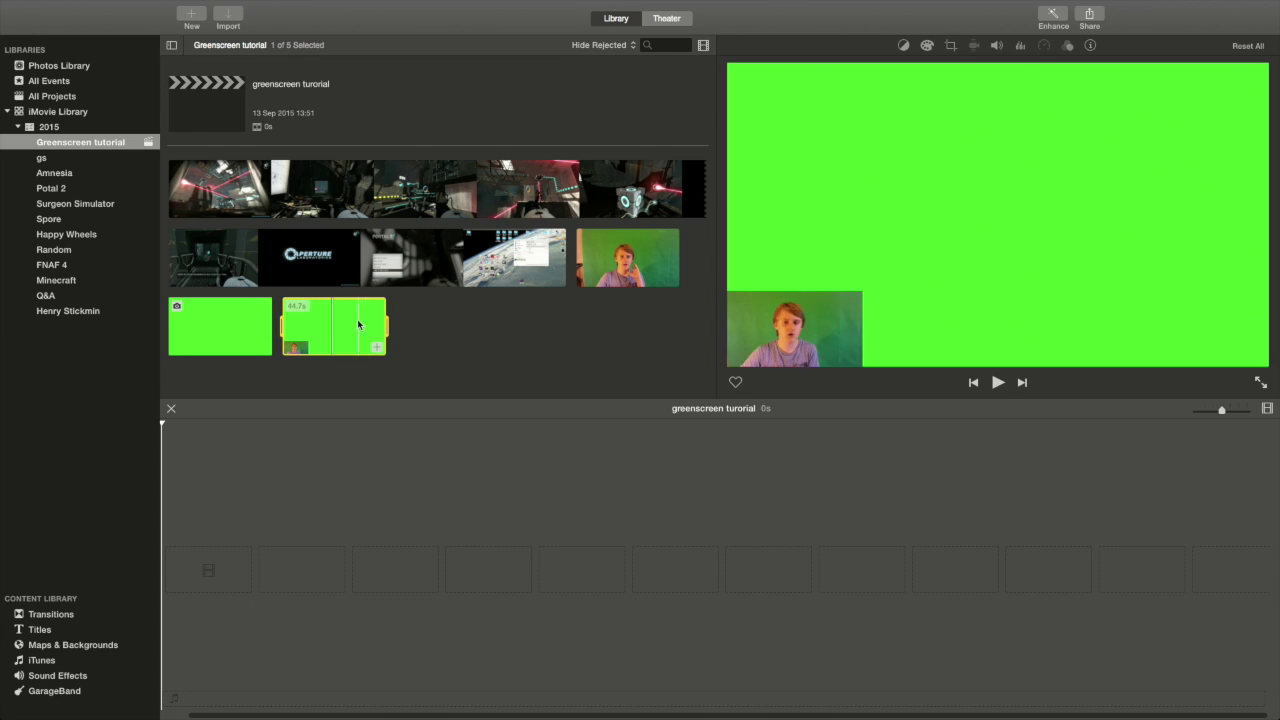
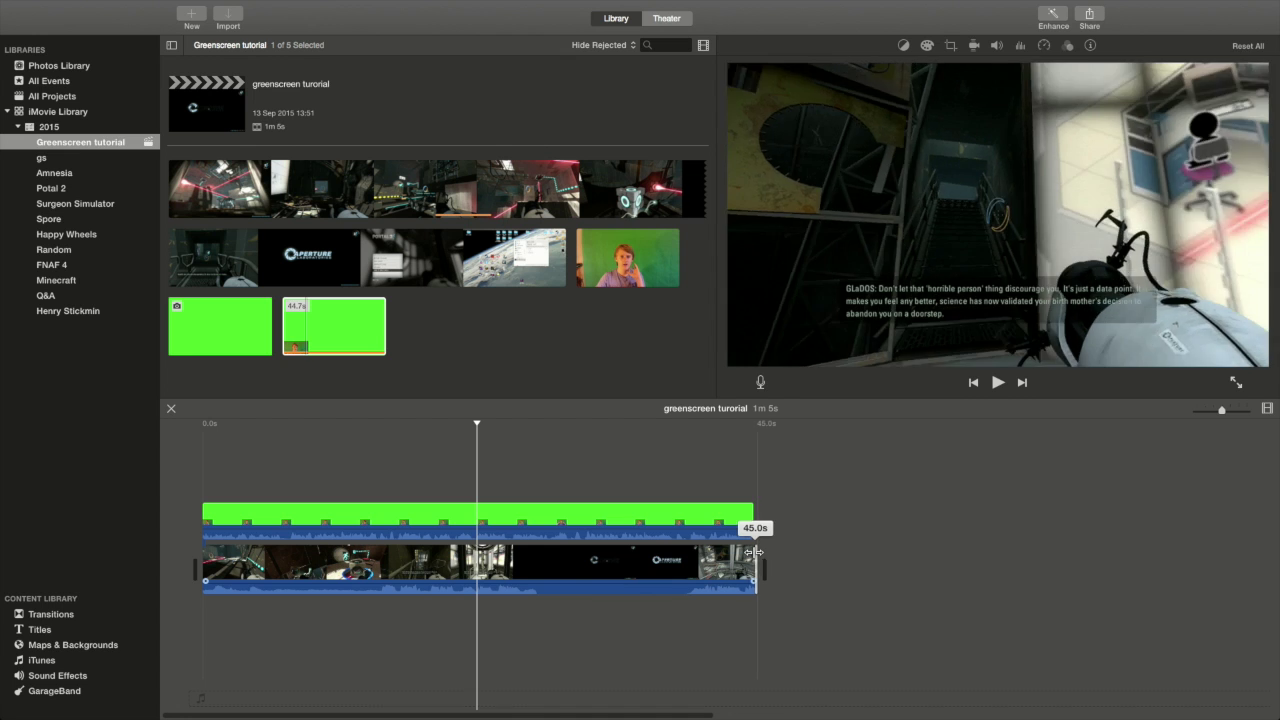
# Change the overlay mode of the green-background clip above the gameplay from Cutaway to Green/Blue Screen.
pyautogui.click(408, 512)
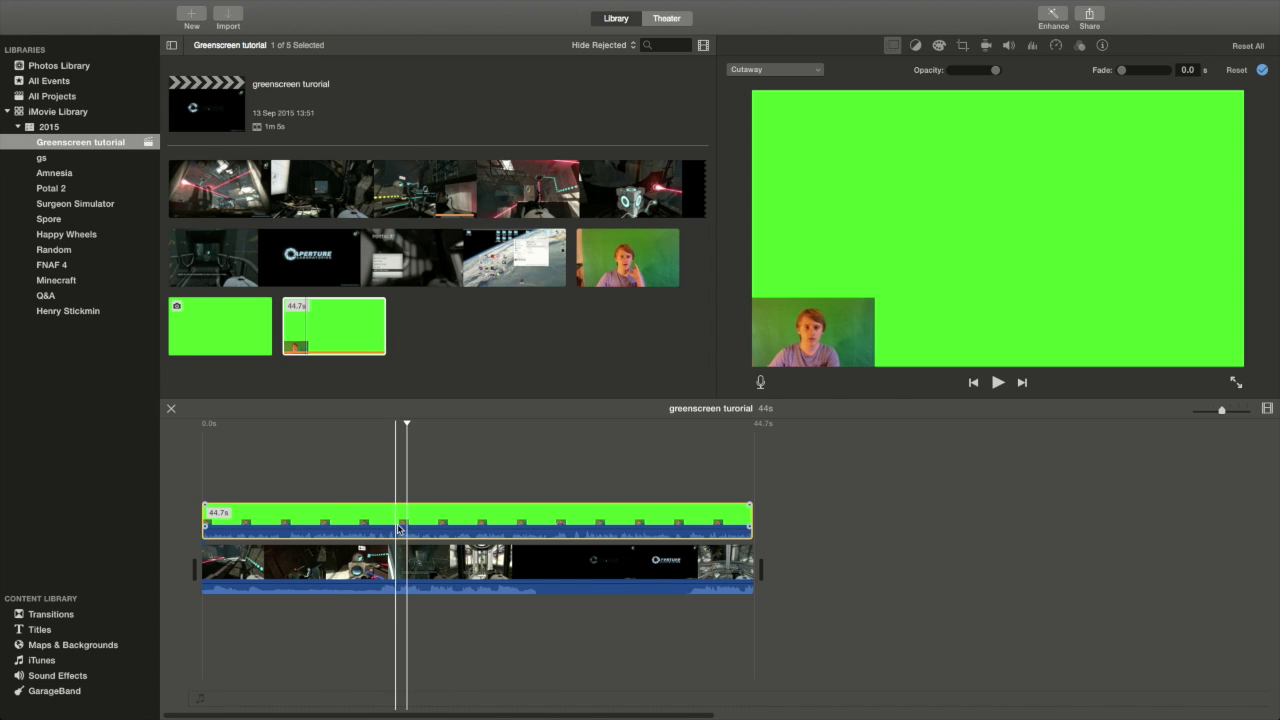
pyautogui.click(441, 565)
pyautogui.click(432, 513)
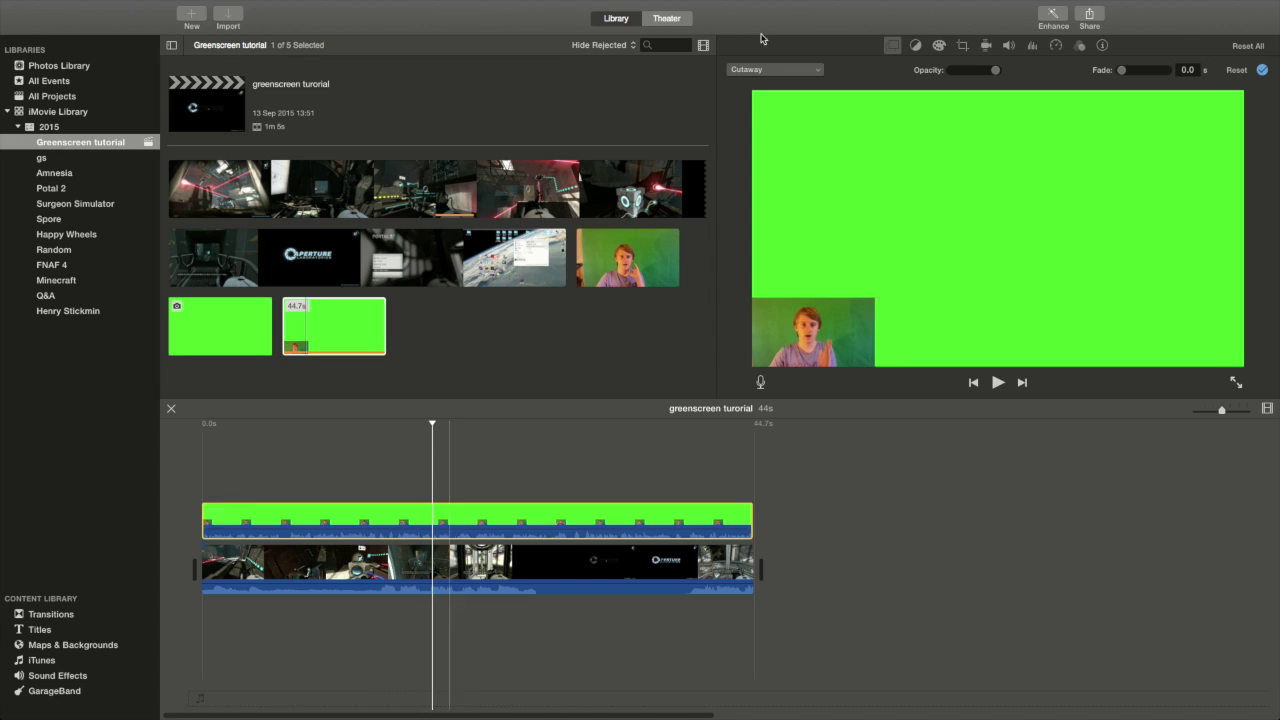
pyautogui.click(812, 69)
pyautogui.click(776, 96)
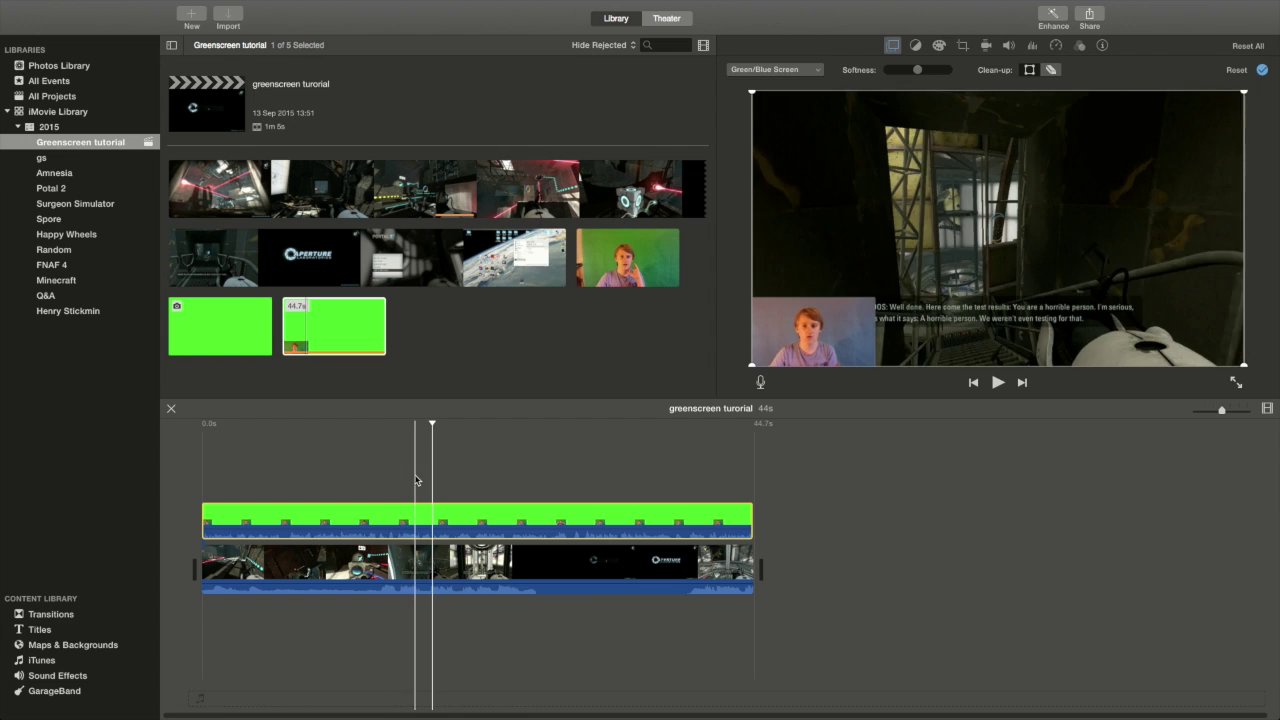
# Erase the leftover backdrop around the camera inset with the clean-up eraser and check the key at several points in the timeline.
pyautogui.click(414, 517)
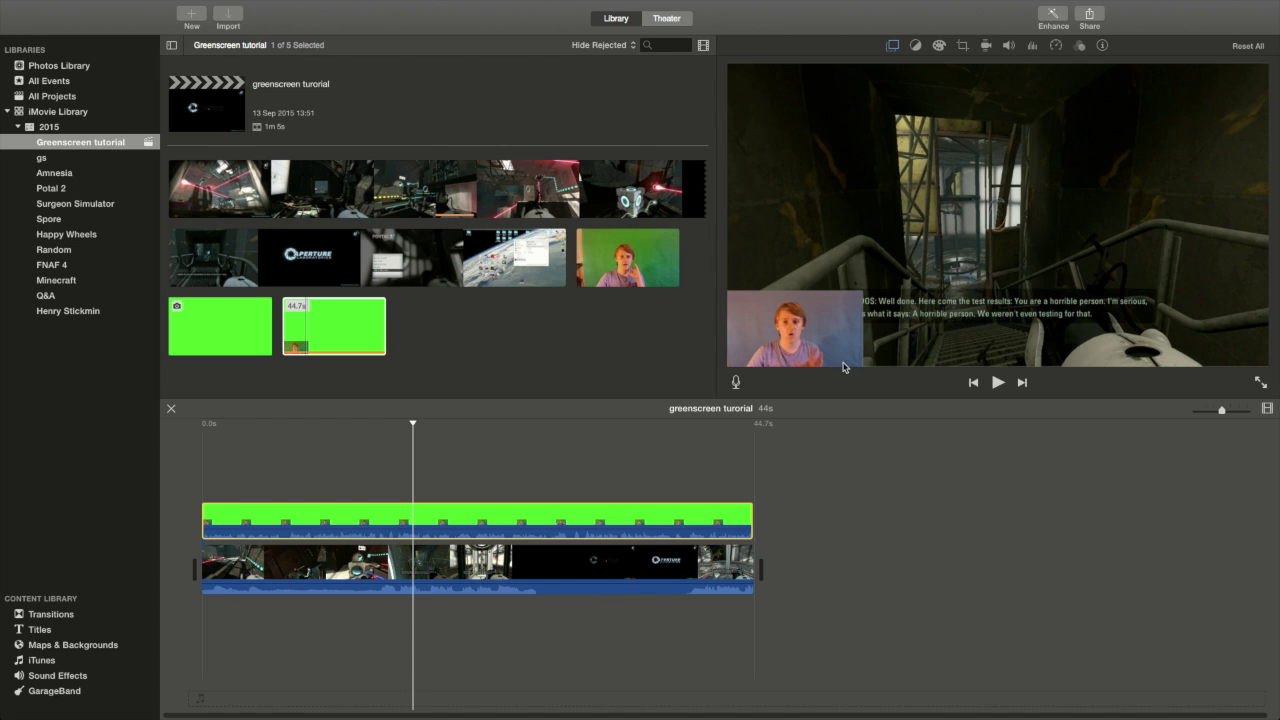
pyautogui.click(892, 46)
pyautogui.click(1049, 71)
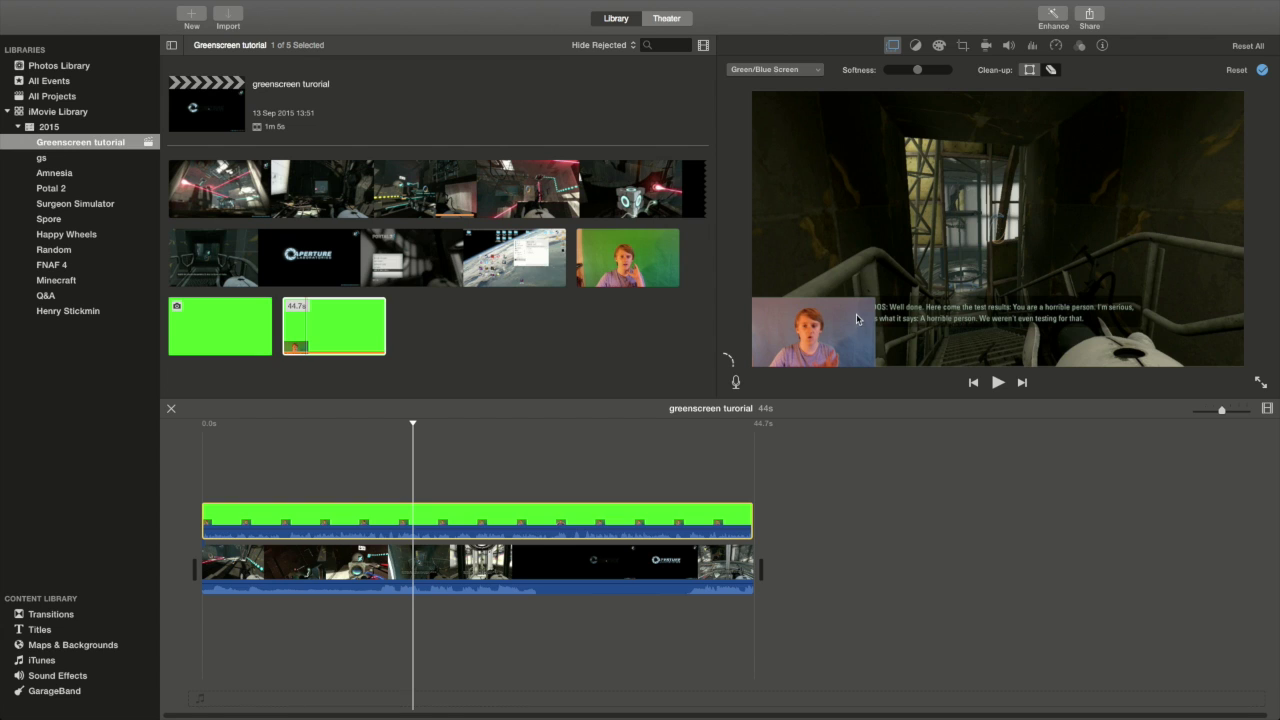
pyautogui.click(857, 320)
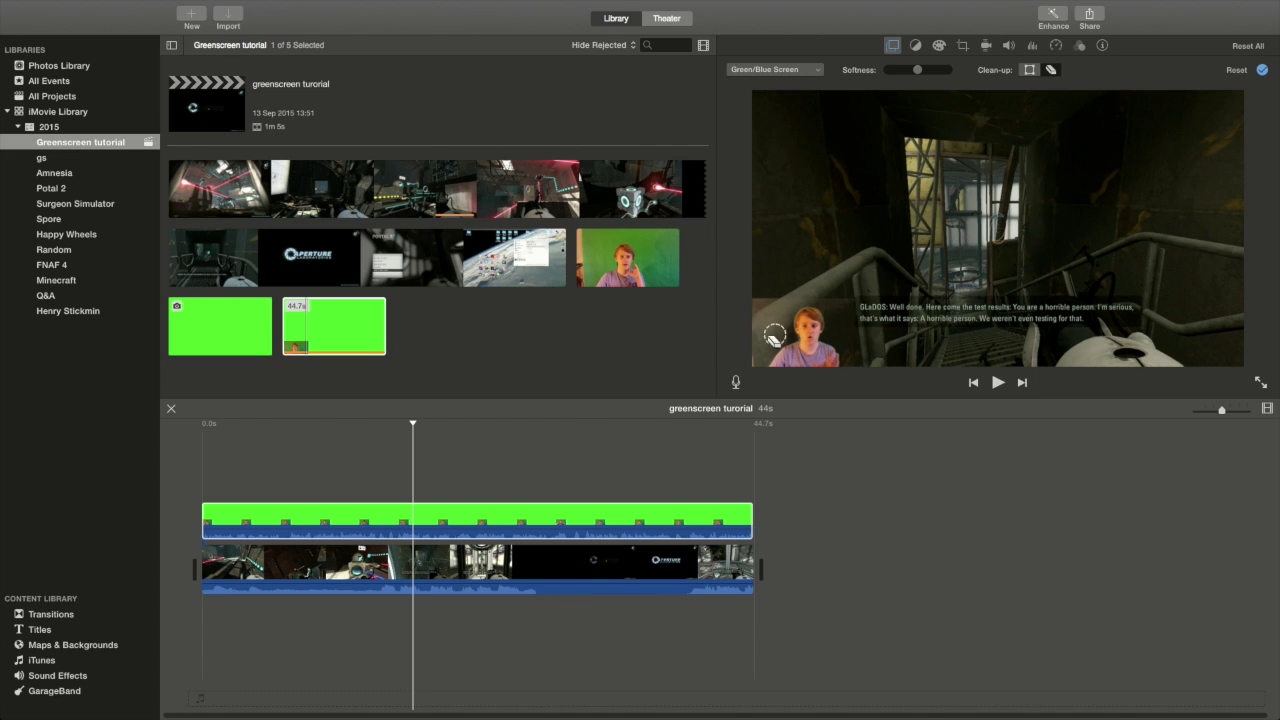
pyautogui.moveTo(751, 362); pyautogui.dragTo(778, 320)
pyautogui.click(869, 535)
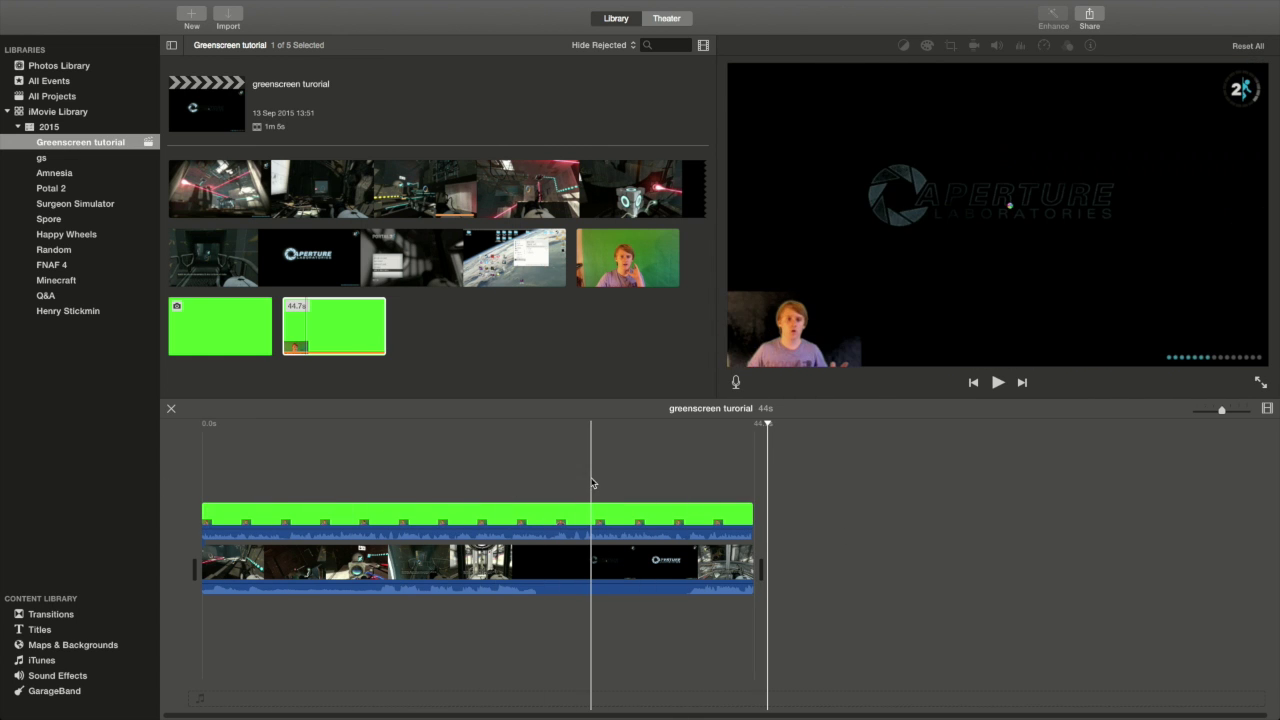
pyautogui.click(591, 512)
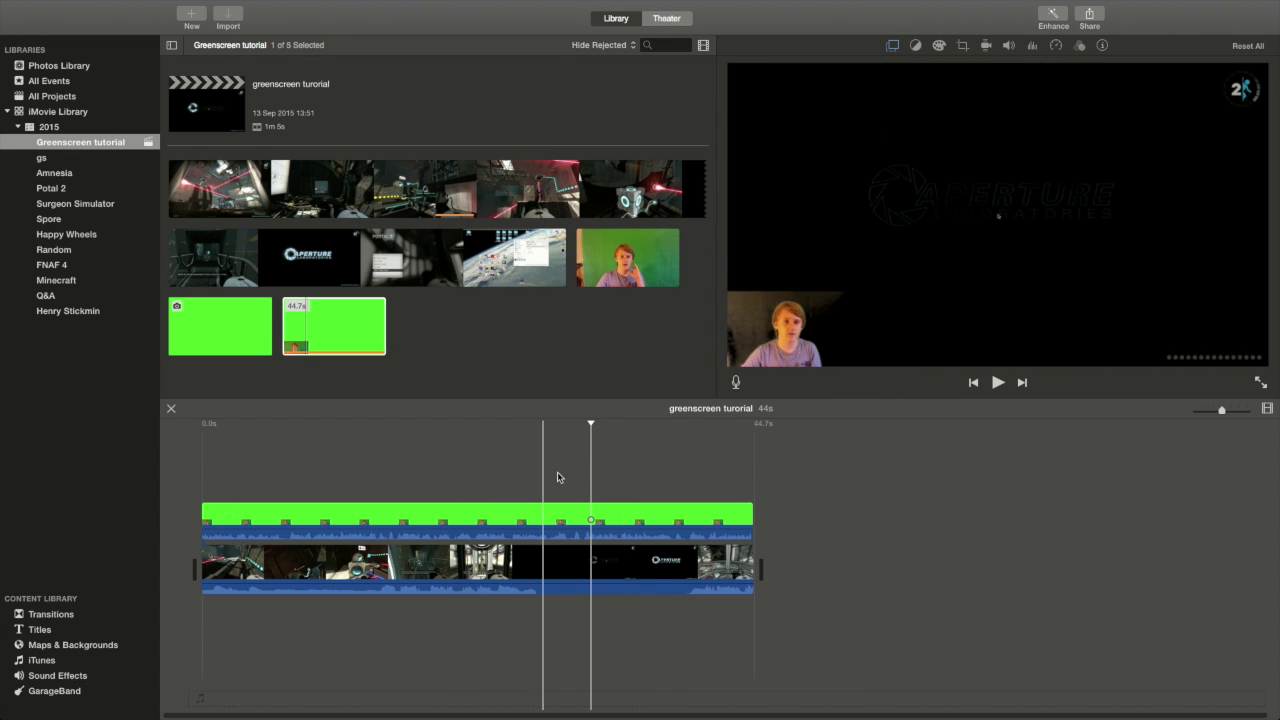
pyautogui.click(640, 495)
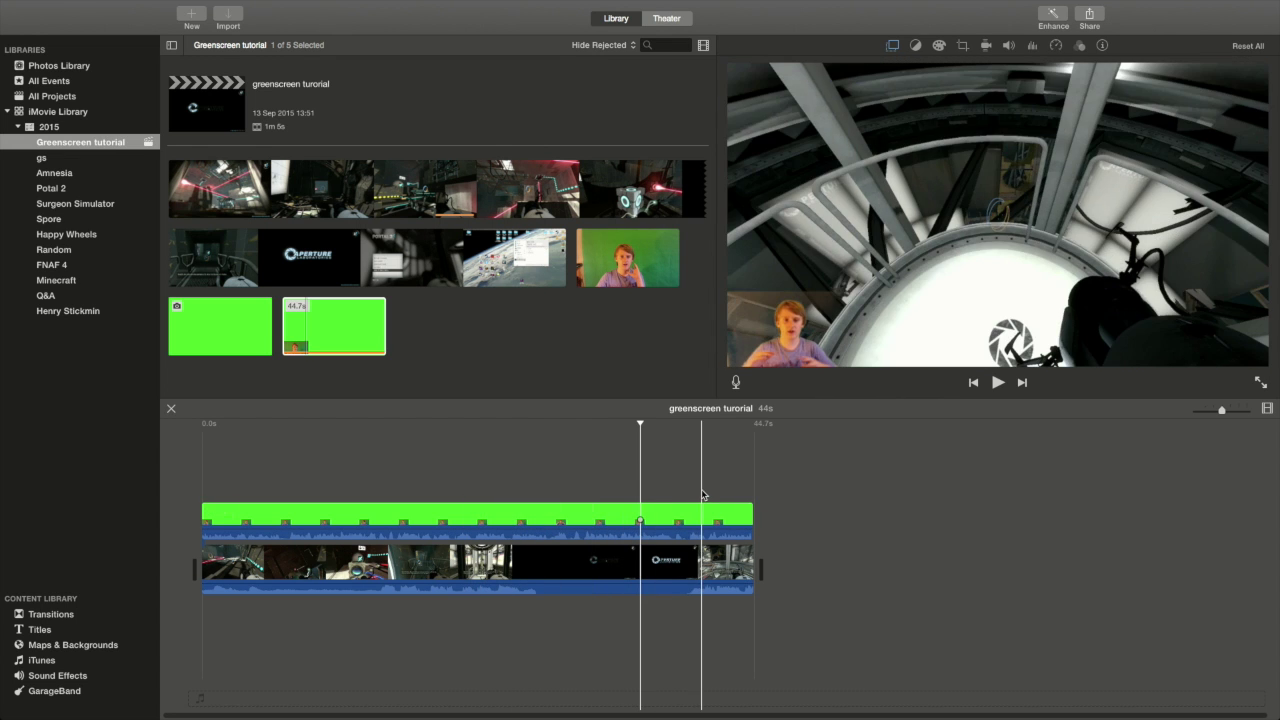
pyautogui.click(690, 495)
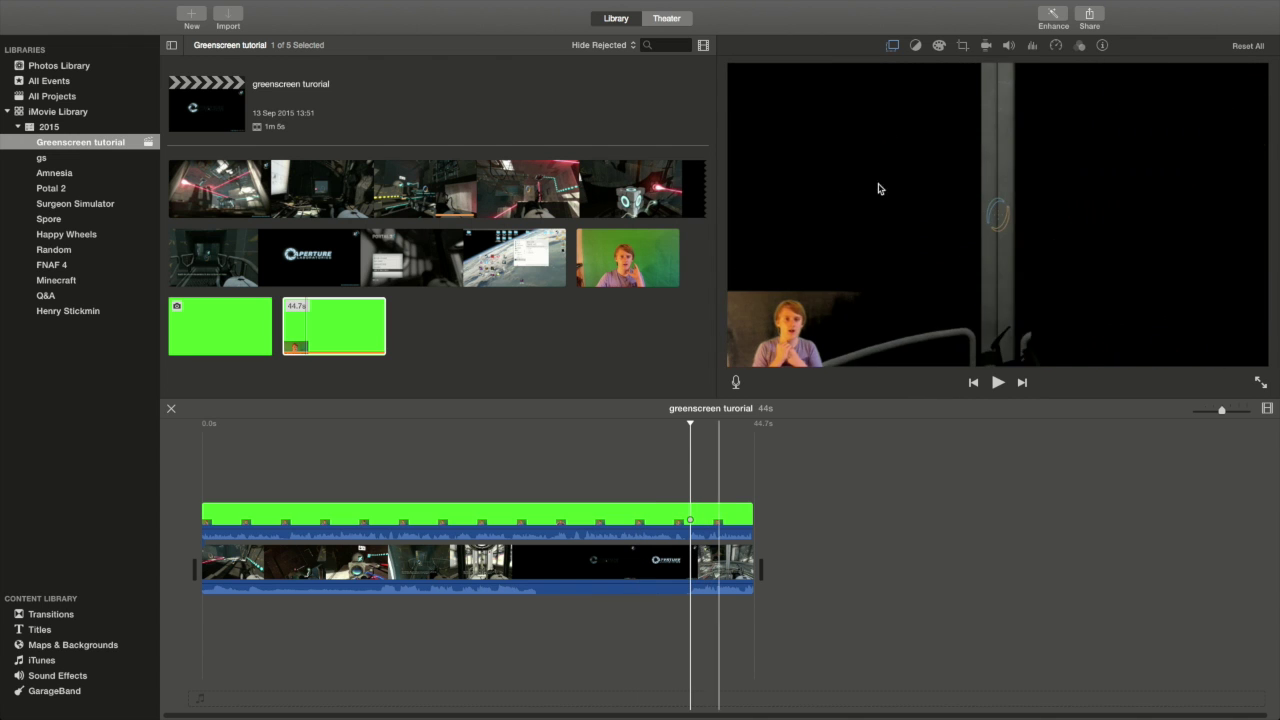
# Export the project as a 1280 x 720, medium-quality video file named "greenscreen turorial" on the desktop, replacing the existing file.
pyautogui.click(1088, 14)
pyautogui.click(1138, 162)
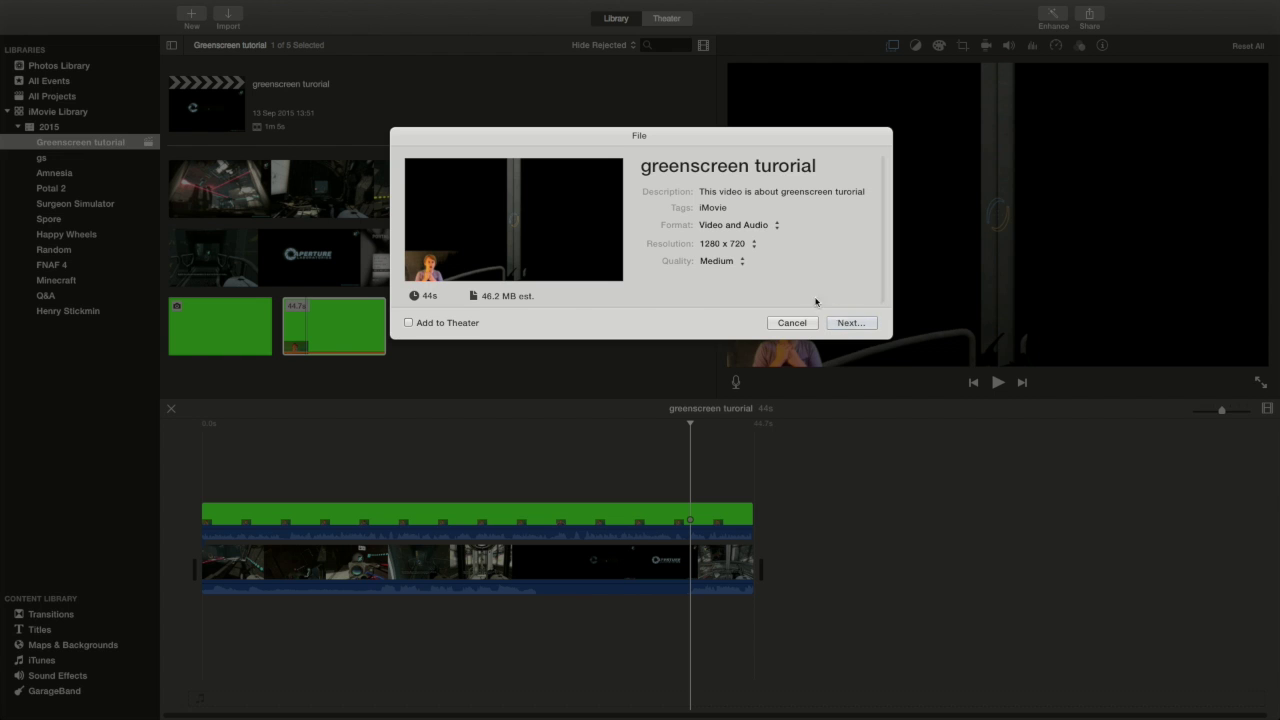
pyautogui.click(868, 326)
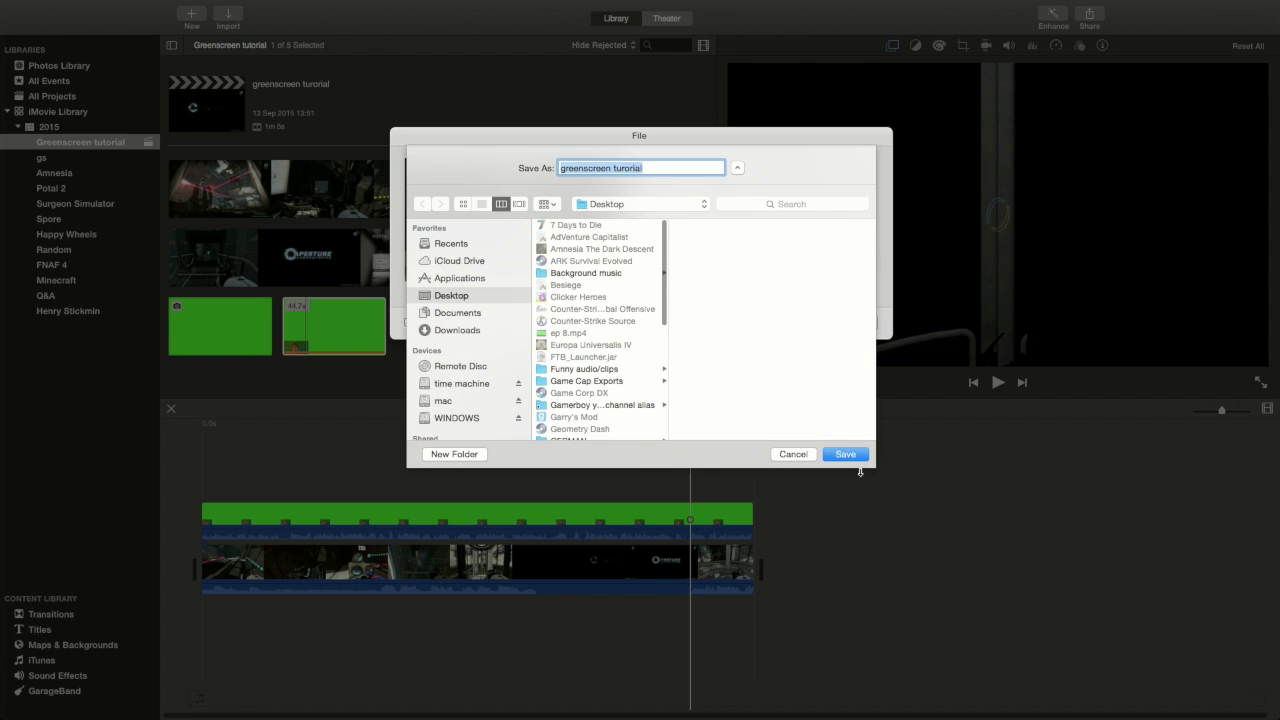
pyautogui.click(845, 454)
pyautogui.click(728, 226)
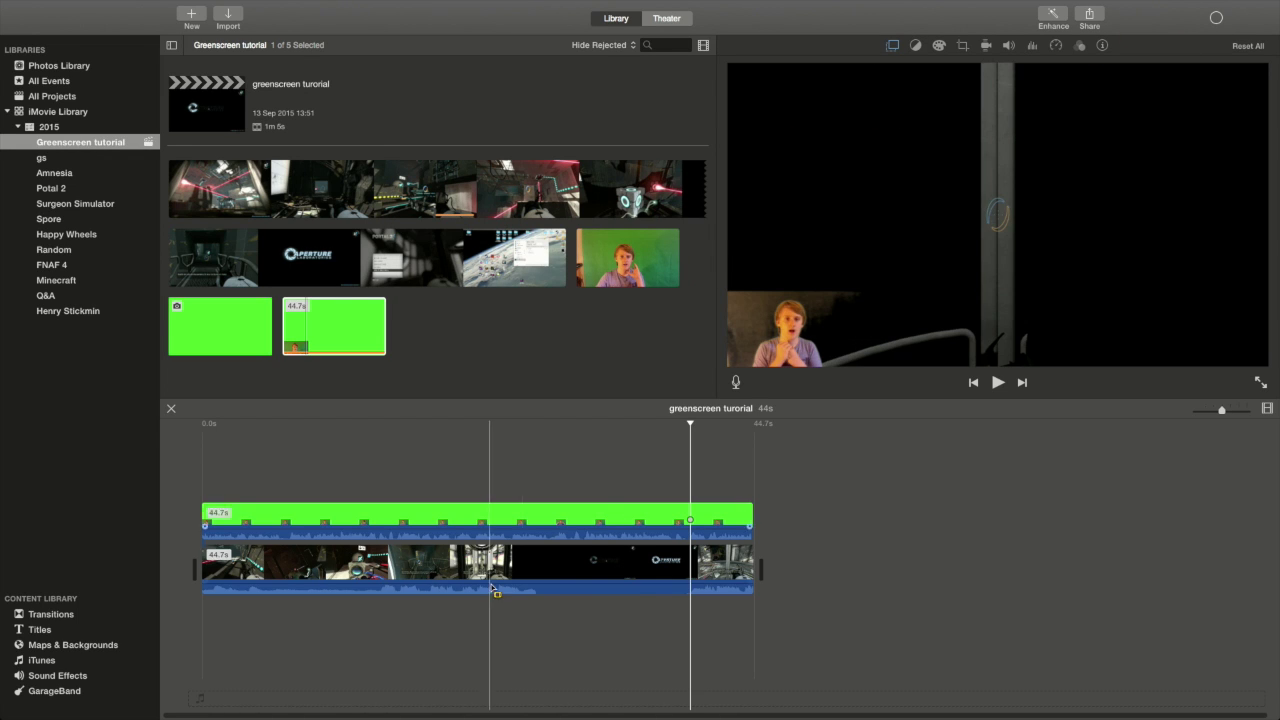
# Look for the exported video file on the desktop, and check the keyed camera inset over the gameplay in iMovie.
pyautogui.hotkey('ctrl', 'Left')
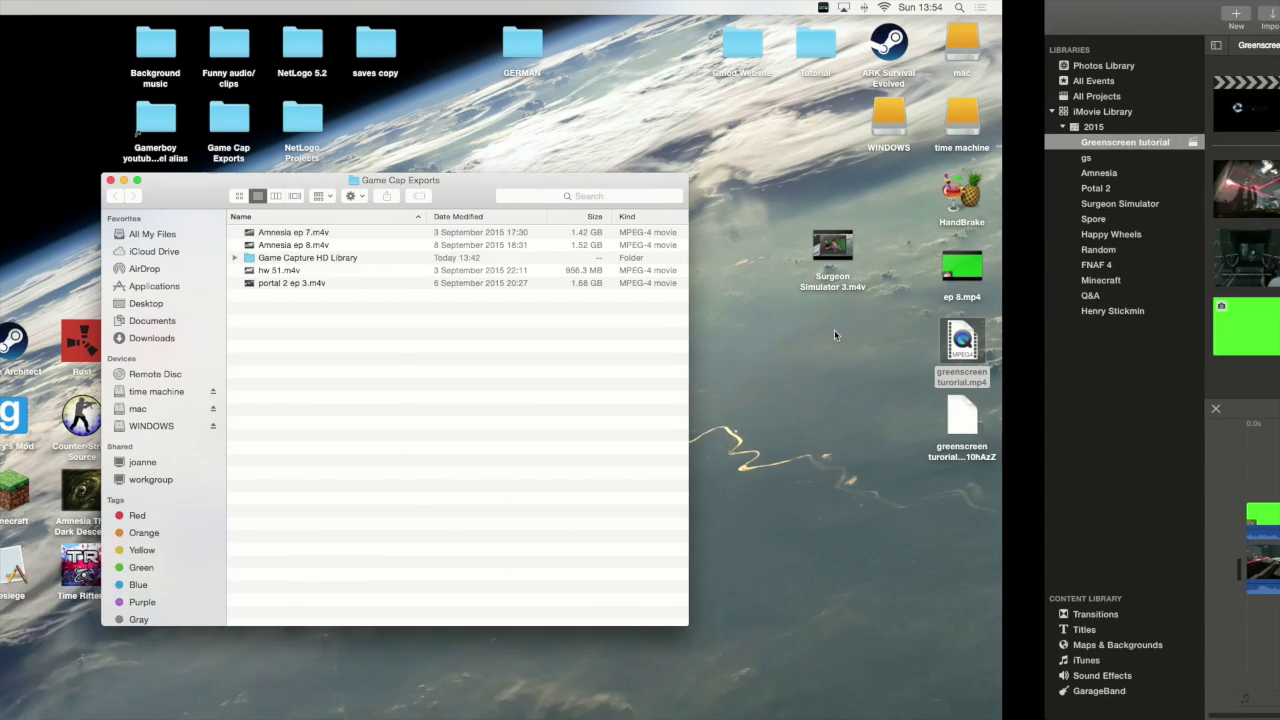
pyautogui.click(1228, 344)
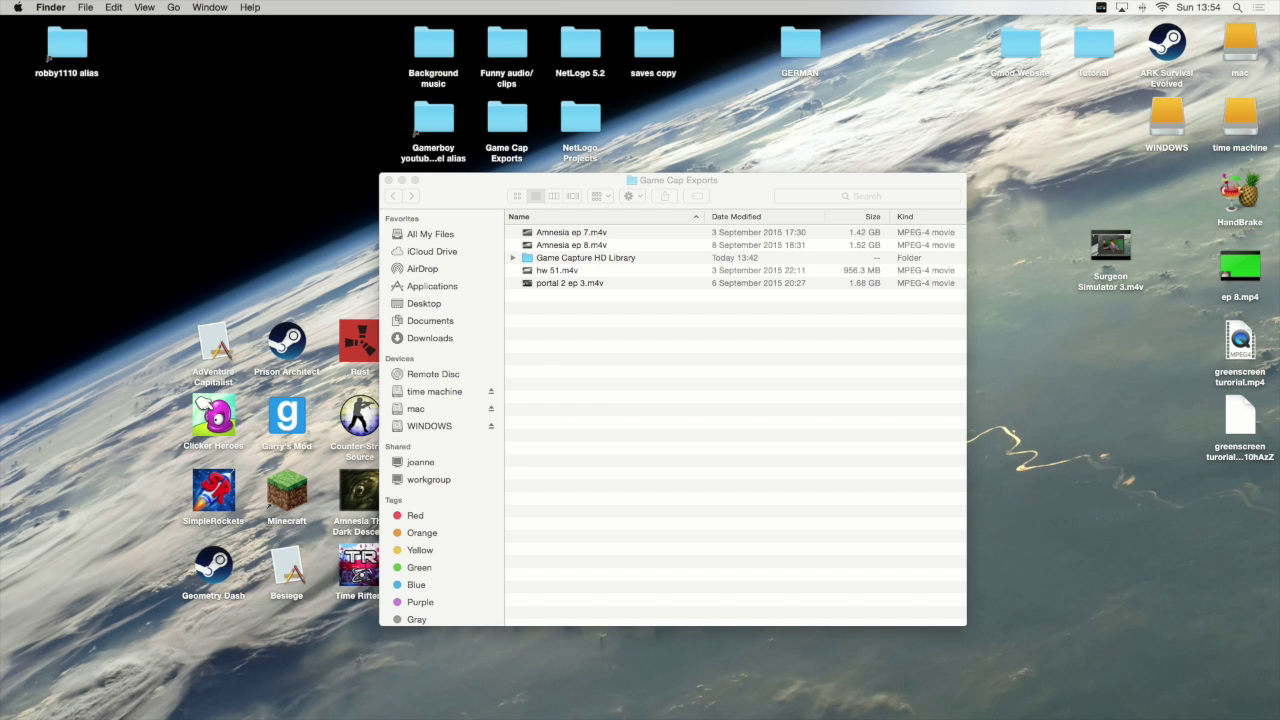
pyautogui.hotkey('ctrl', 'Right')
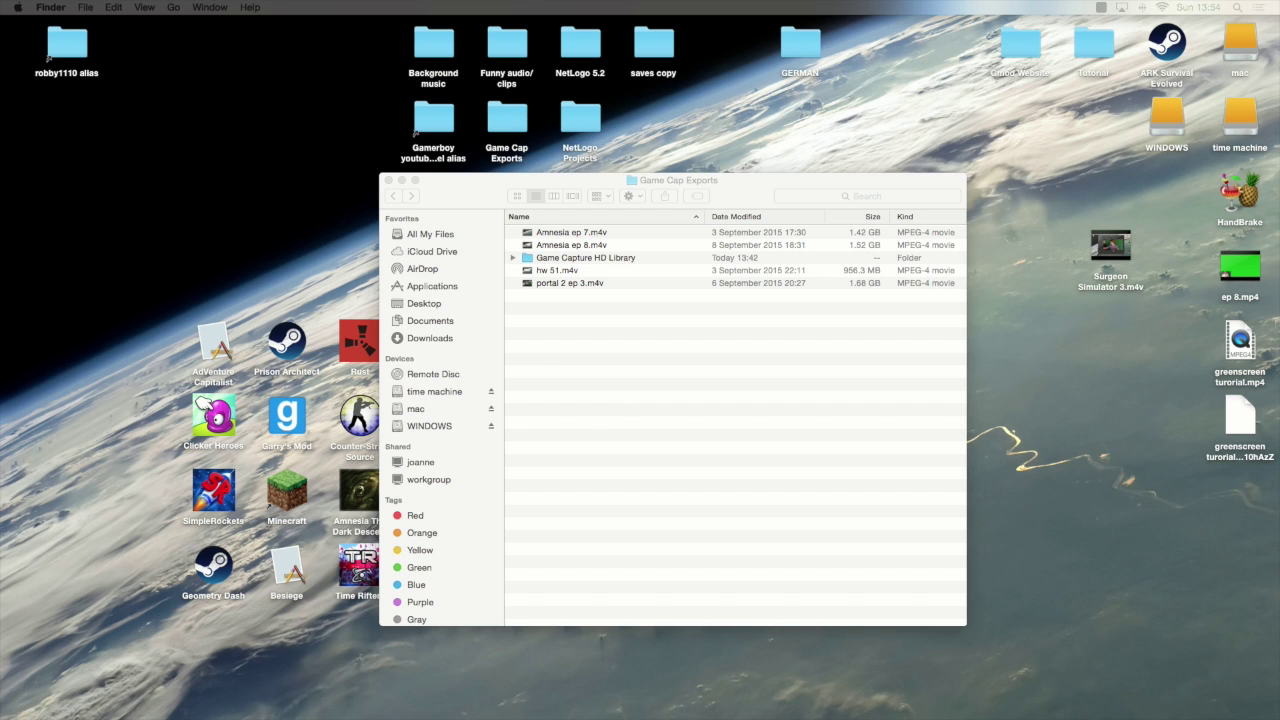
pyautogui.hotkey('ctrl', 'Right')
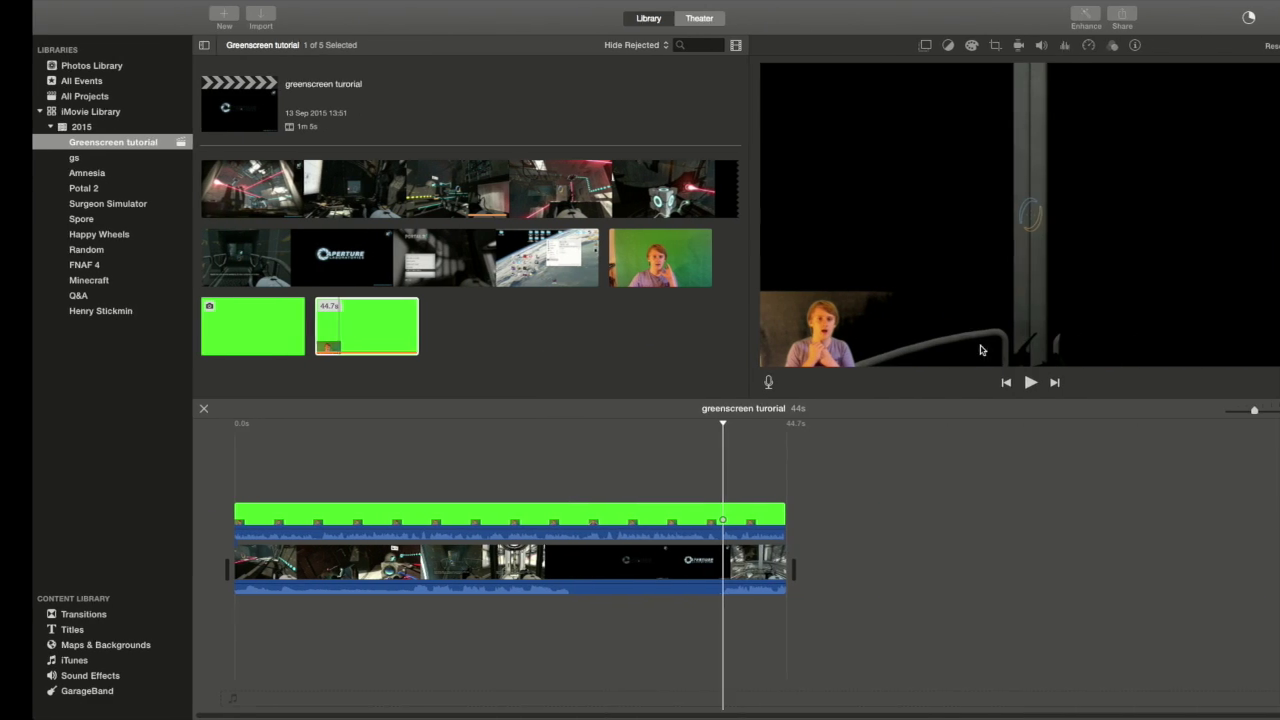
pyautogui.hotkey('ctrl', 'Left')
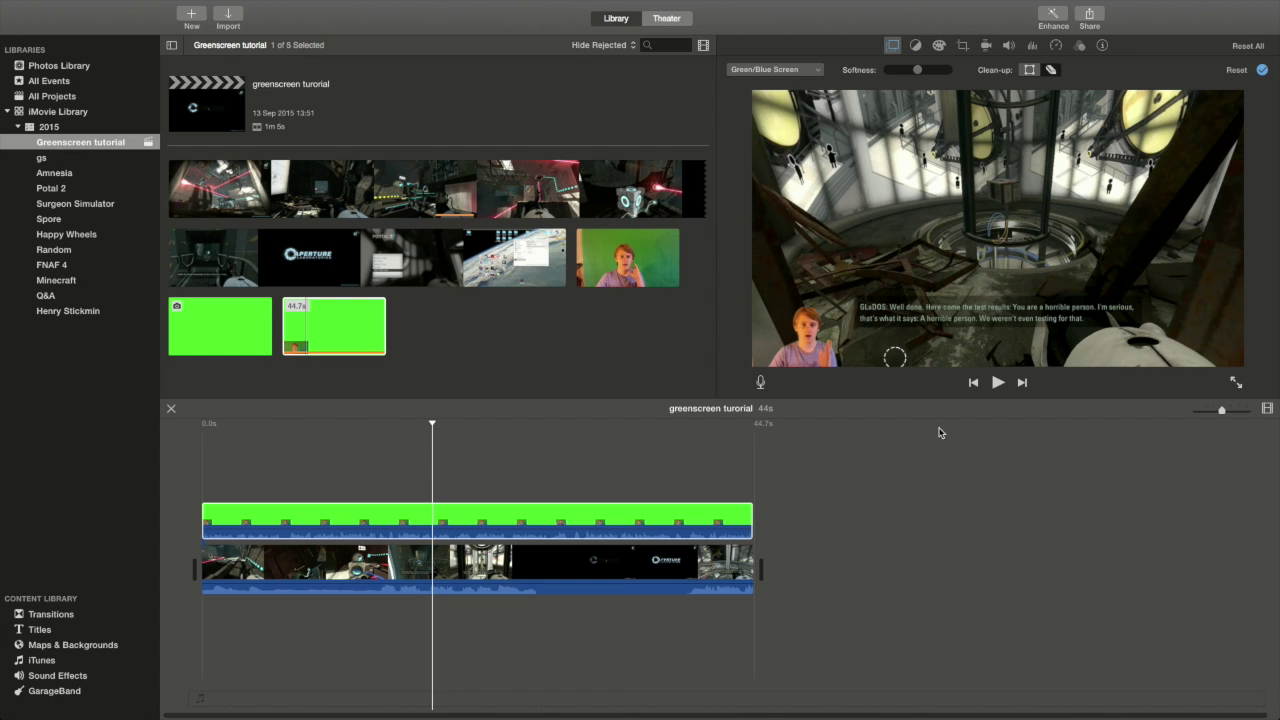
pyautogui.click(557, 459)
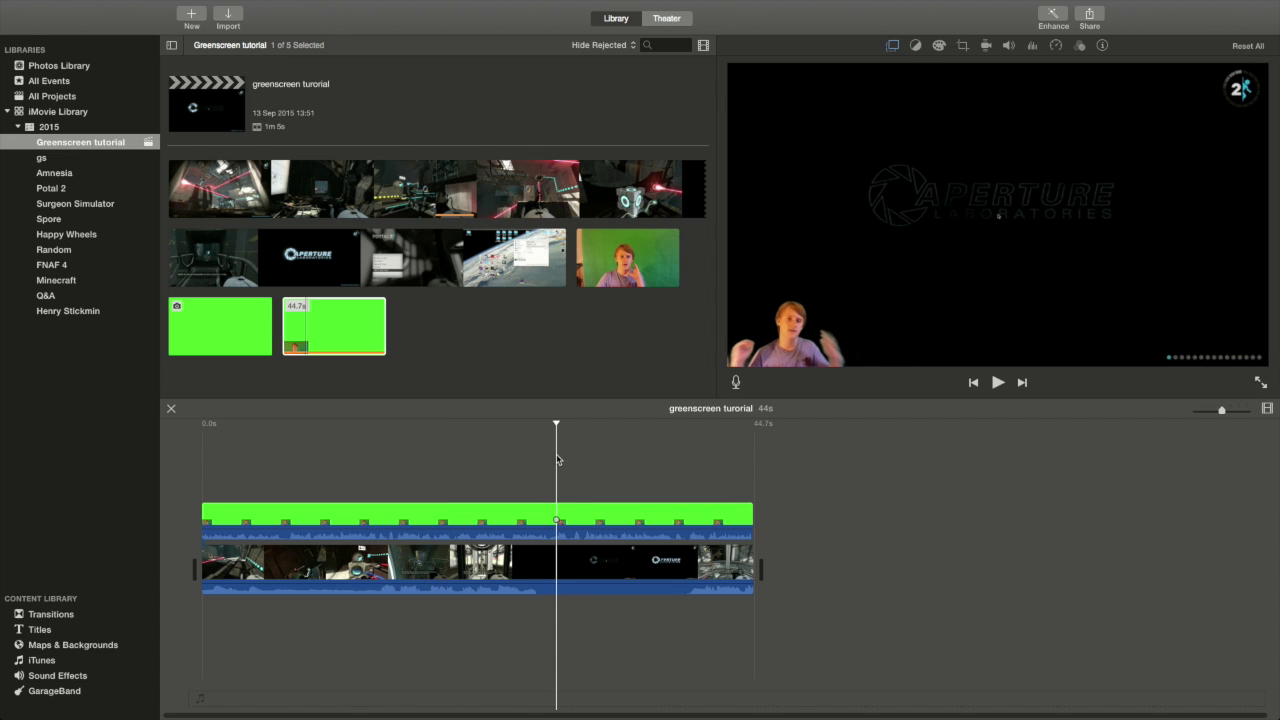